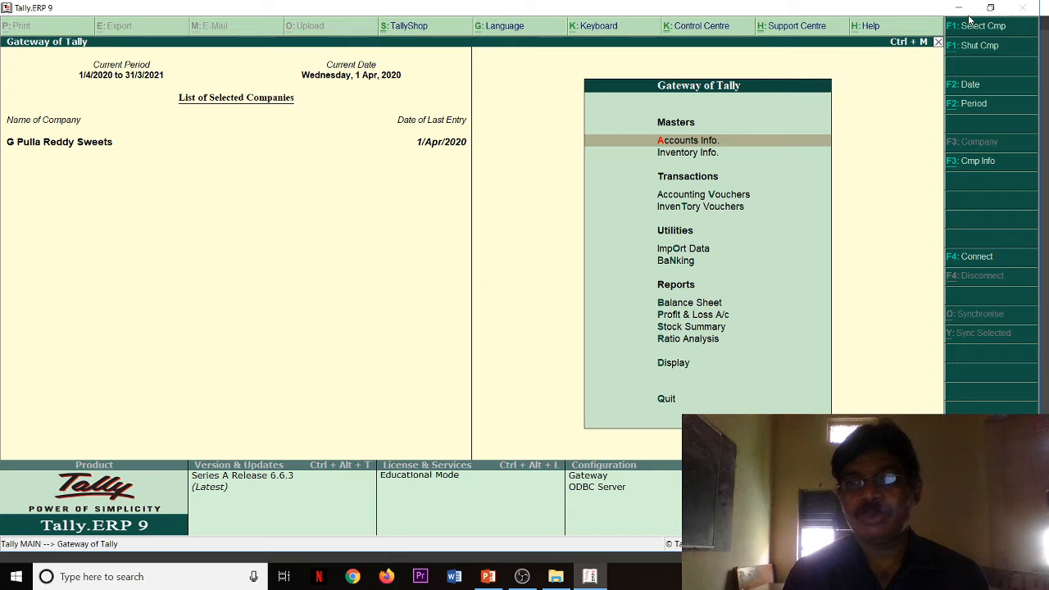
left_click(990, 8)
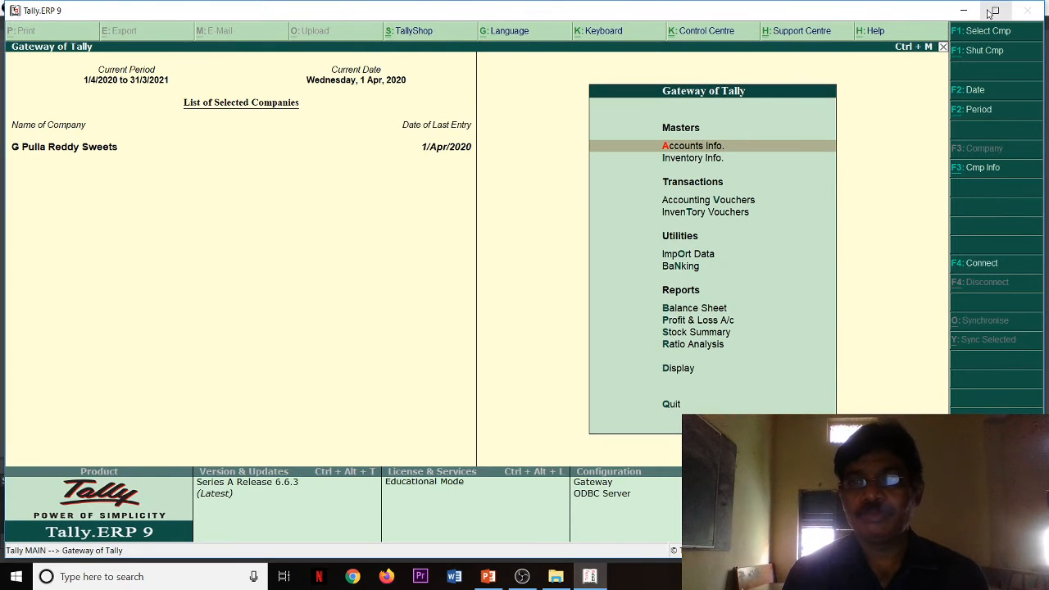
left_click(991, 10)
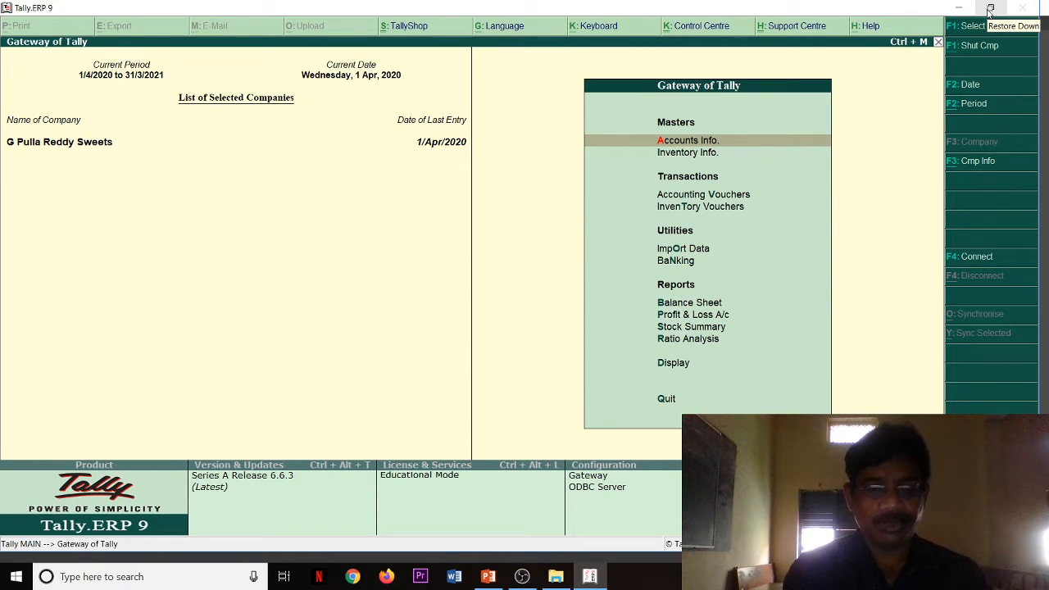
Step: Start creating a company named "New Company for 17 & 18" and keep the same mailing name
key("alt+F3")
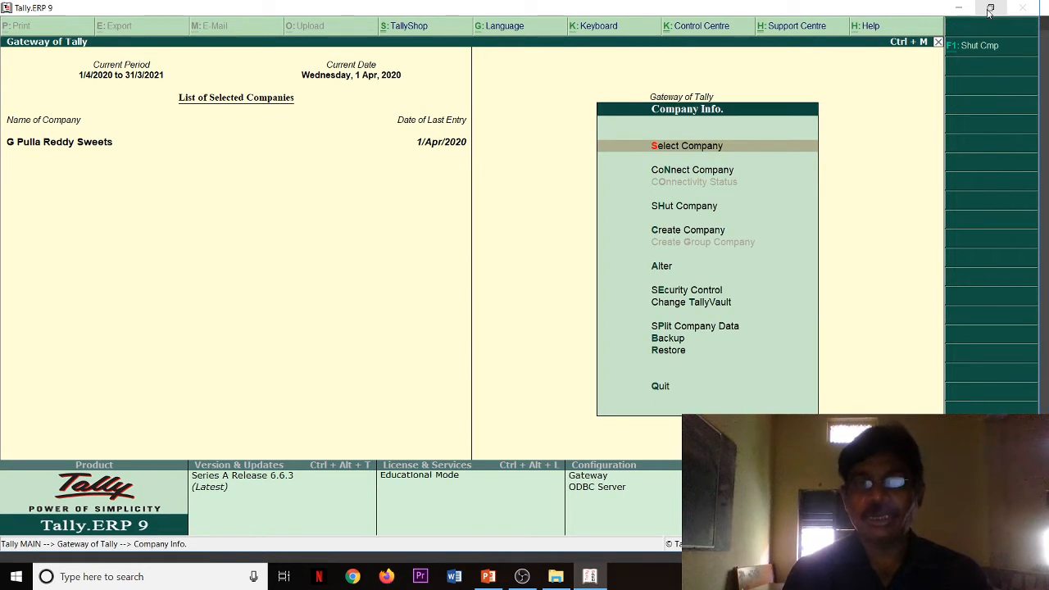
key("Down")
key("Down")
key("Down")
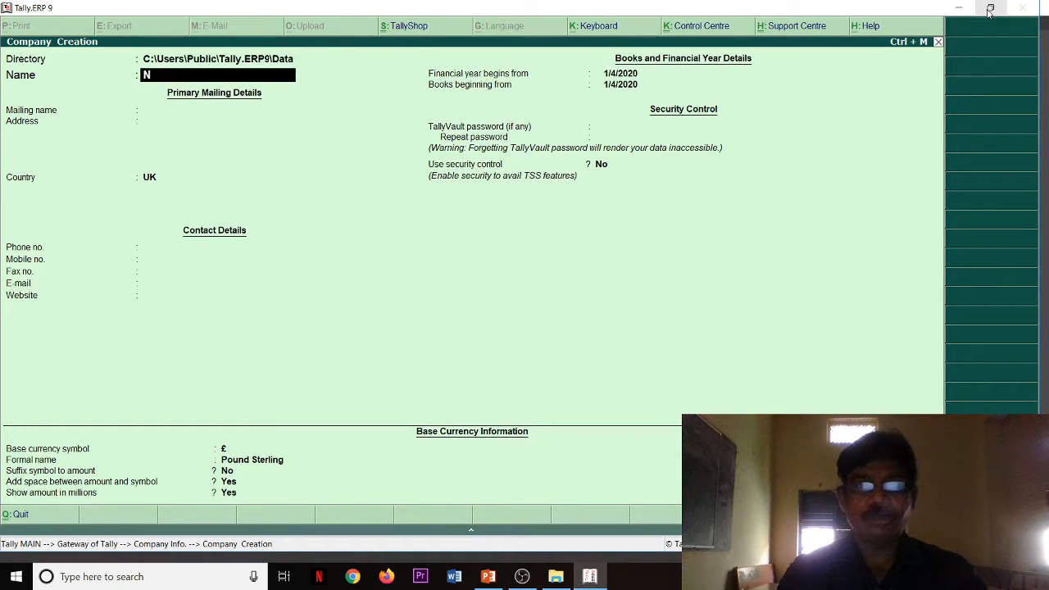
type("New Co")
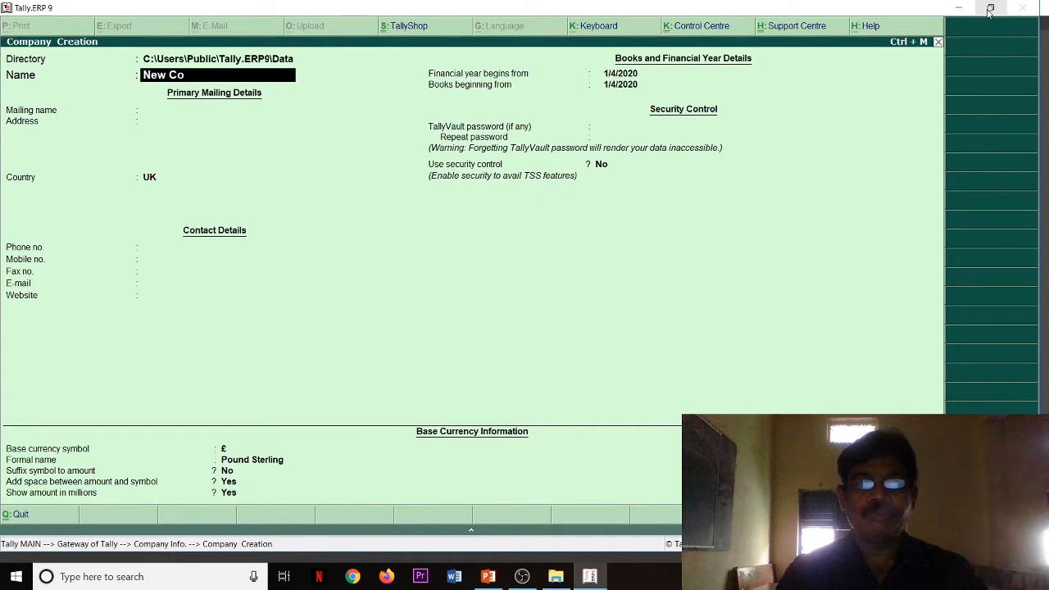
type("mpany for 17 & 18")
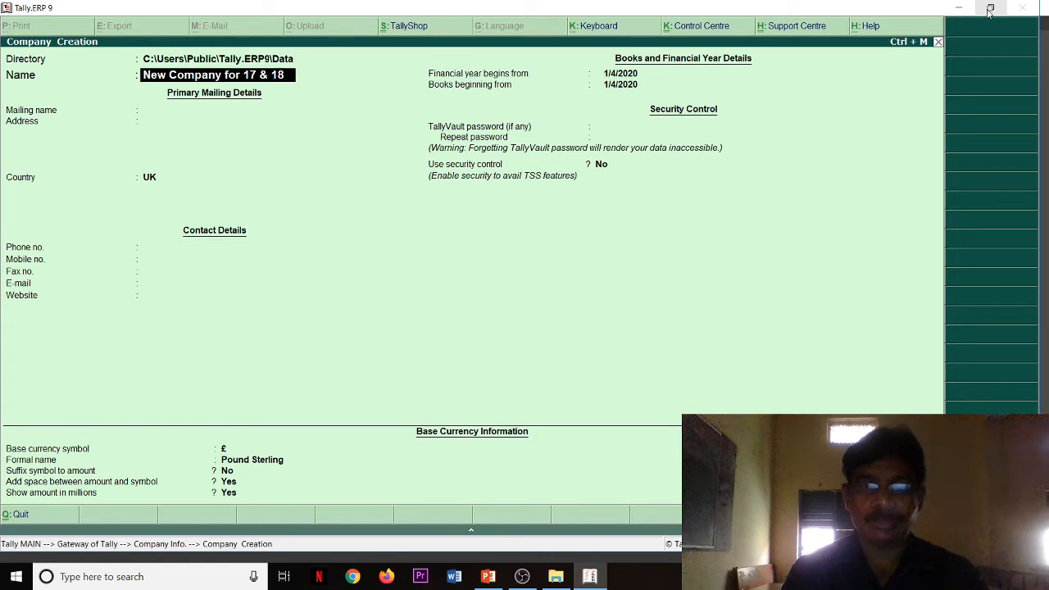
key("Return")
Step: Leave the company address blank and set the country to India and the state to Telangana
key("Return")
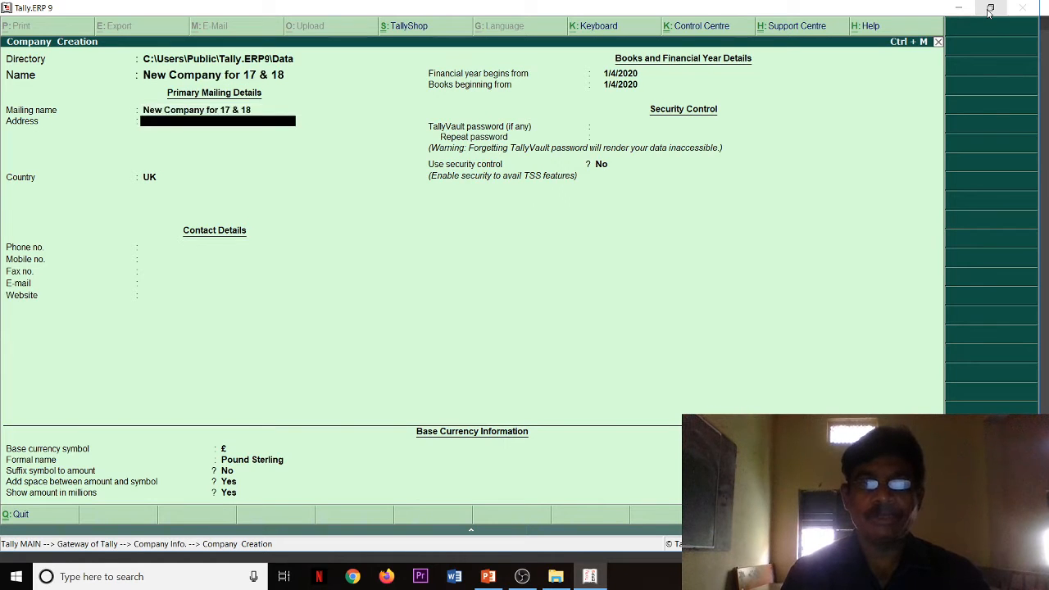
key("Return")
type("I")
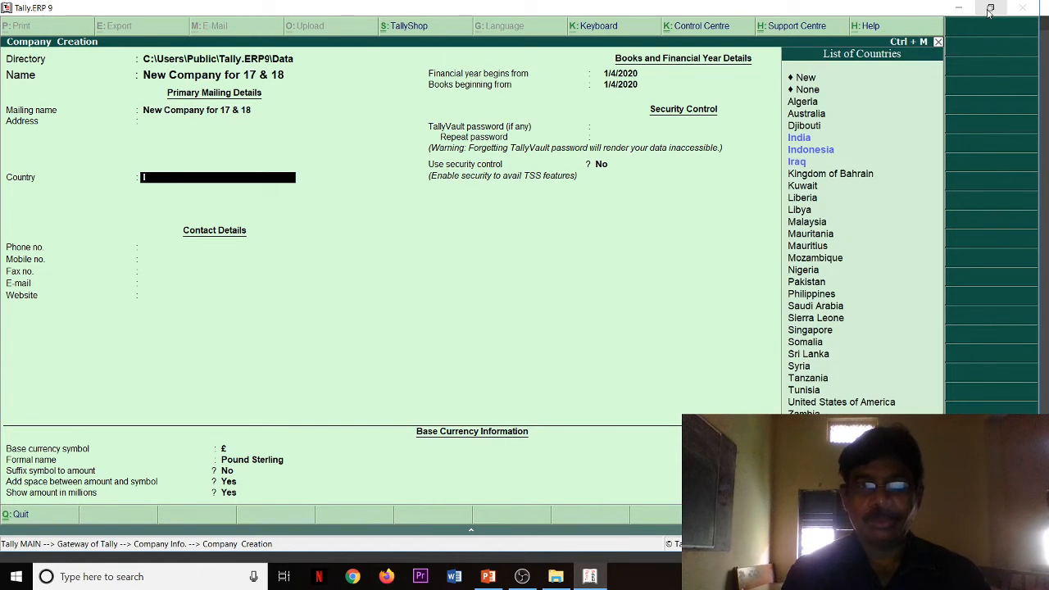
key("Return")
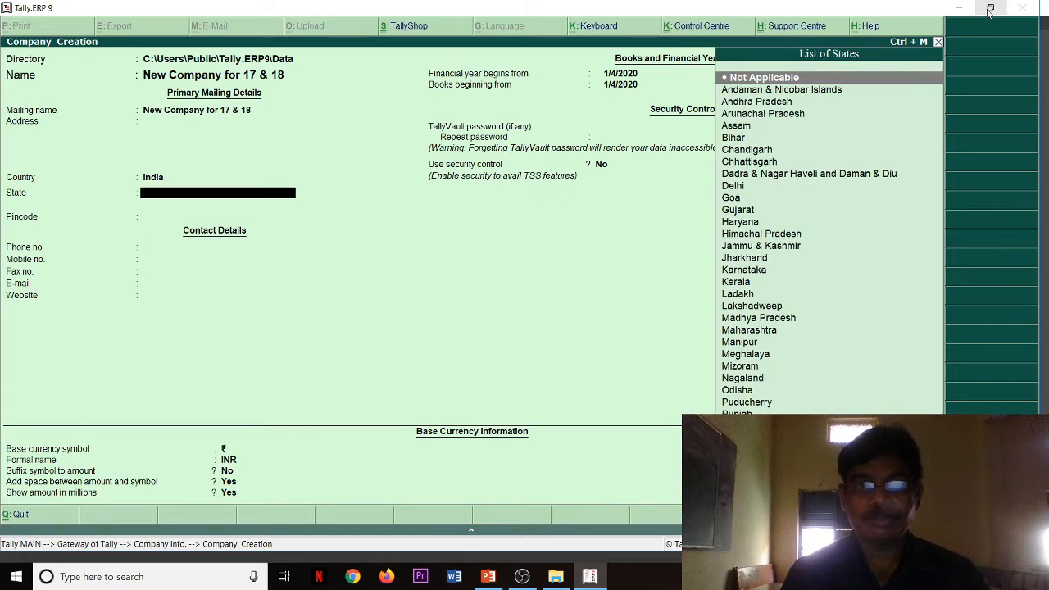
type("T")
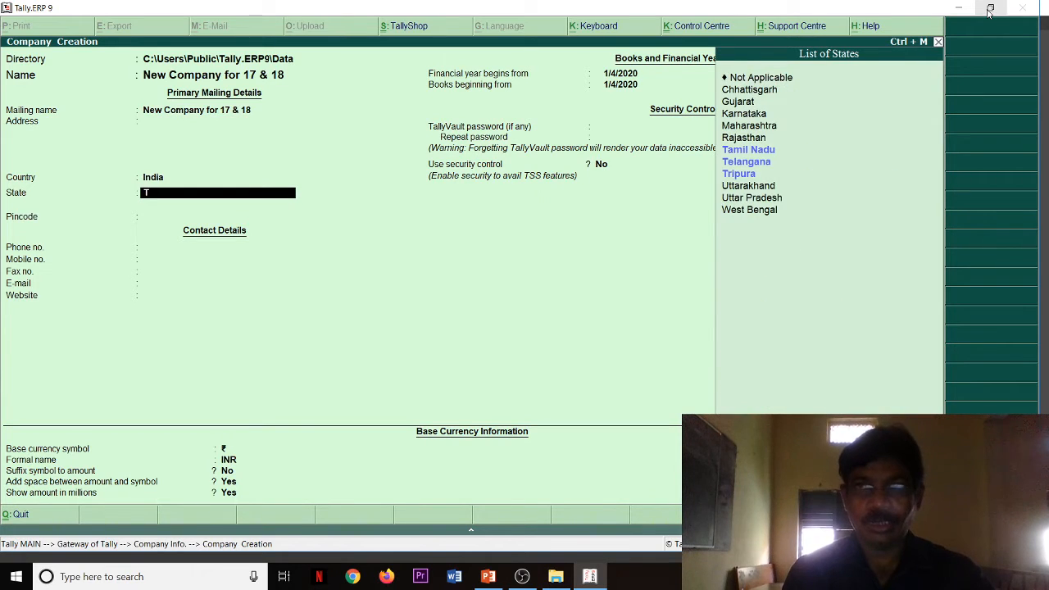
key("Down")
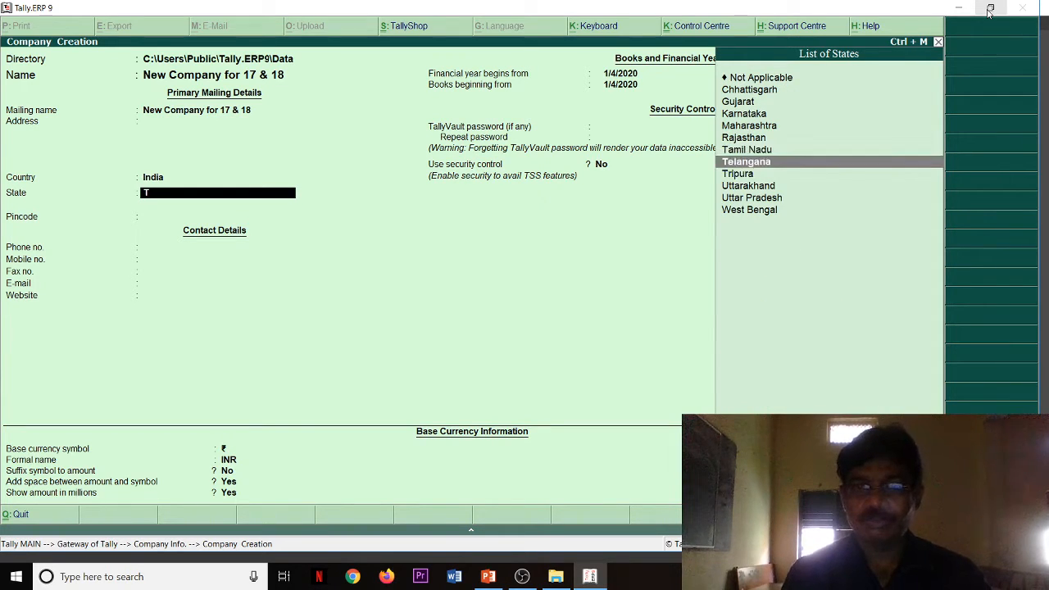
key("Return")
Step: Keep the remaining company details at their defaults, save the new company and return to the Gateway of Tally
key("Return")
key("Return")
key("Return")
key("Return")
key("Return")
key("Return")
key("Return")
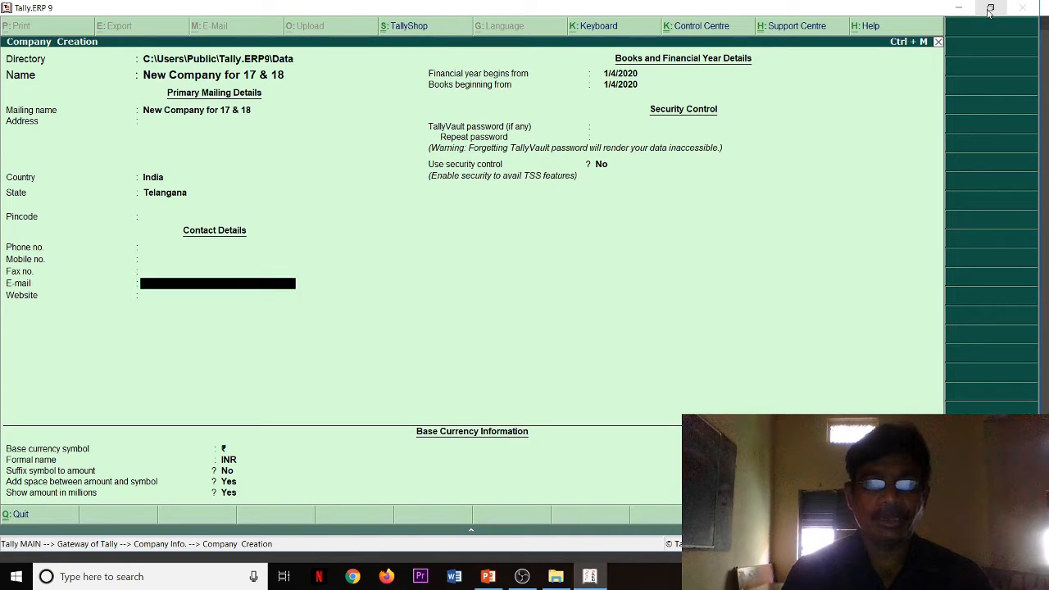
key("Return")
key("Return")
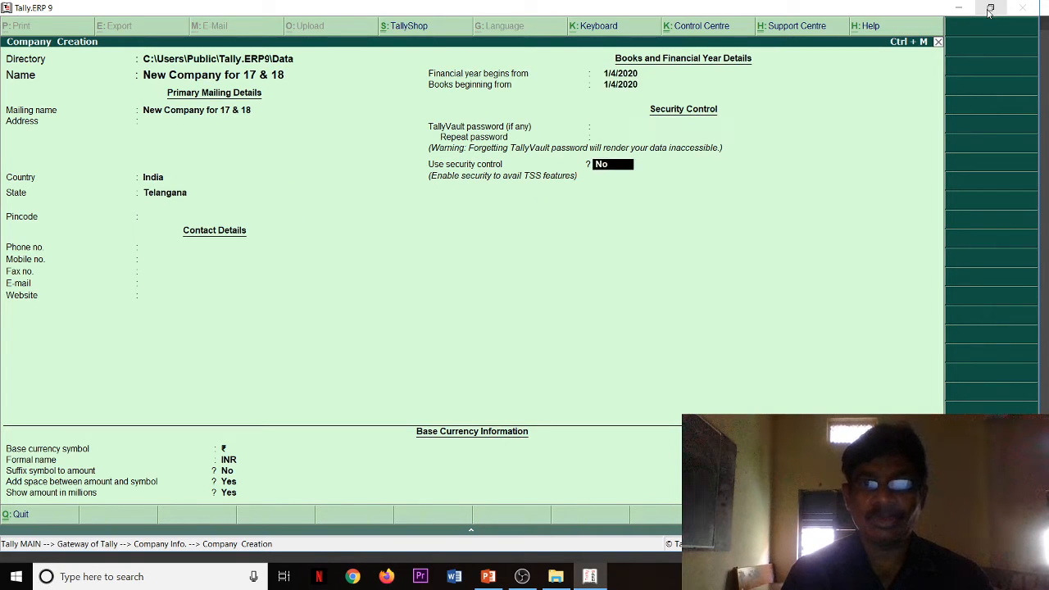
key("Return")
key("Return")
key("Return")
key("Return")
key("Return")
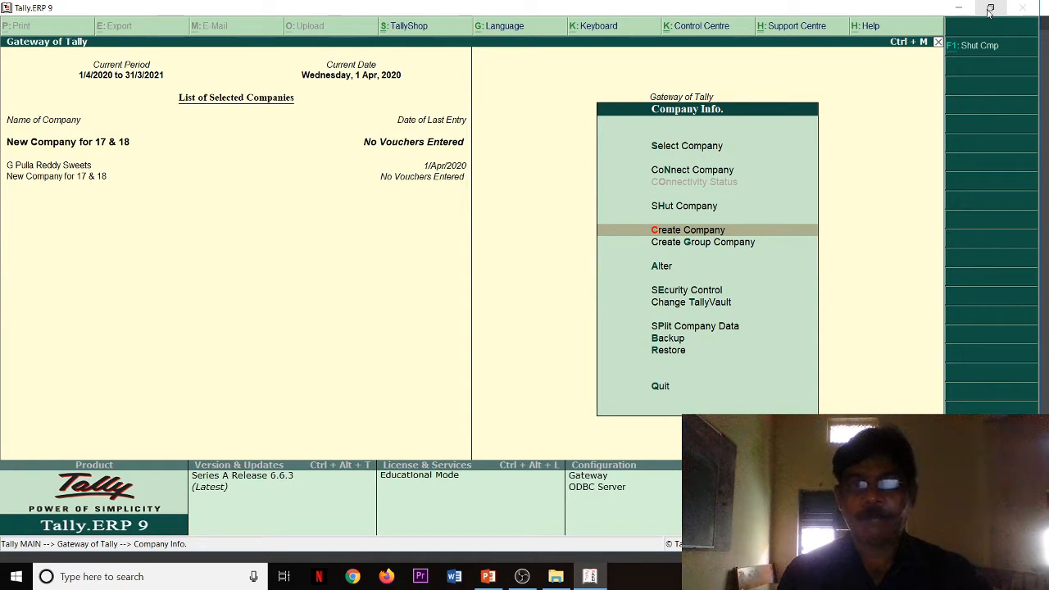
key("Escape")
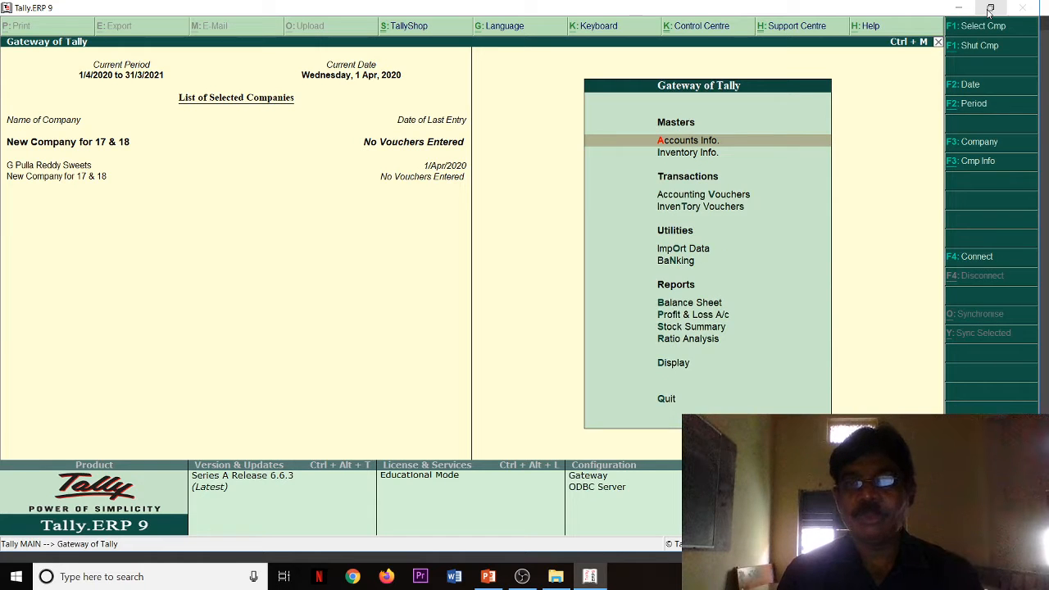
left_click(989, 10)
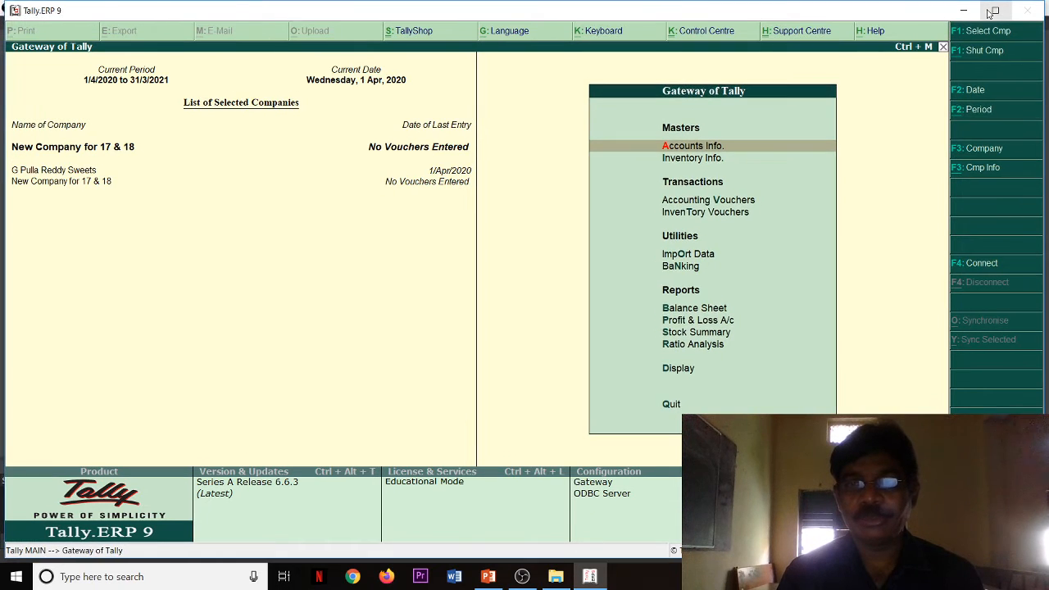
left_click(991, 10)
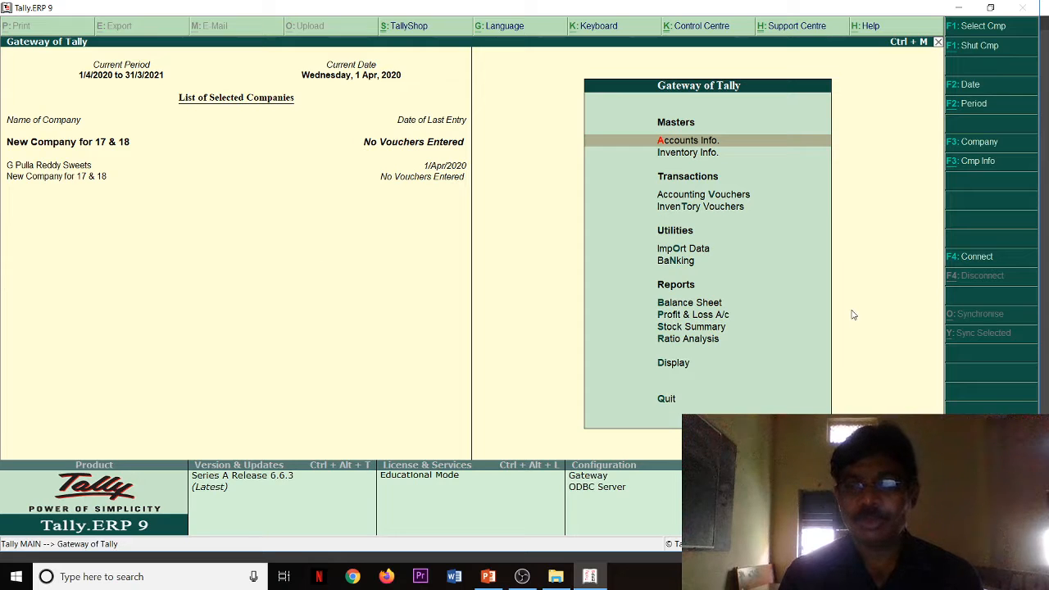
left_click(993, 8)
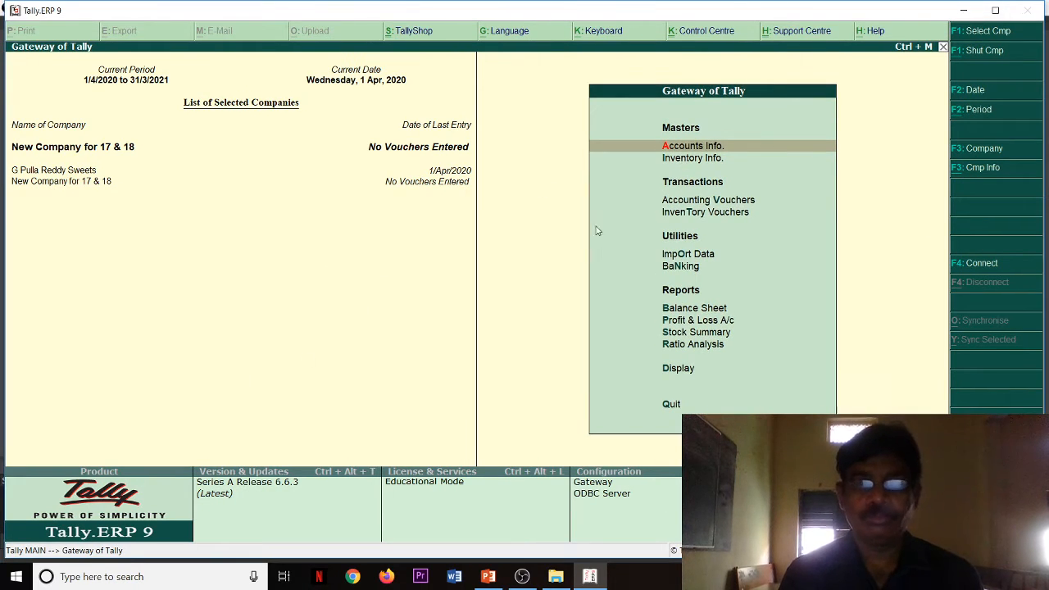
left_click(997, 11)
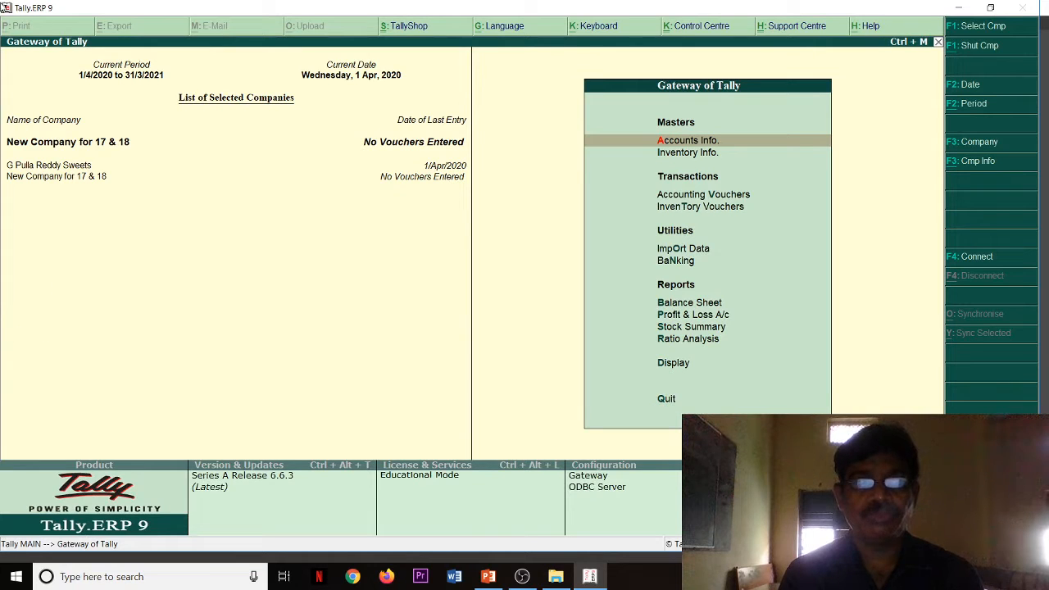
Step: Shrink the Tally window and place it beside the PowerPoint slide listing the steps to solve
left_click(4, 7)
left_click(18, 23)
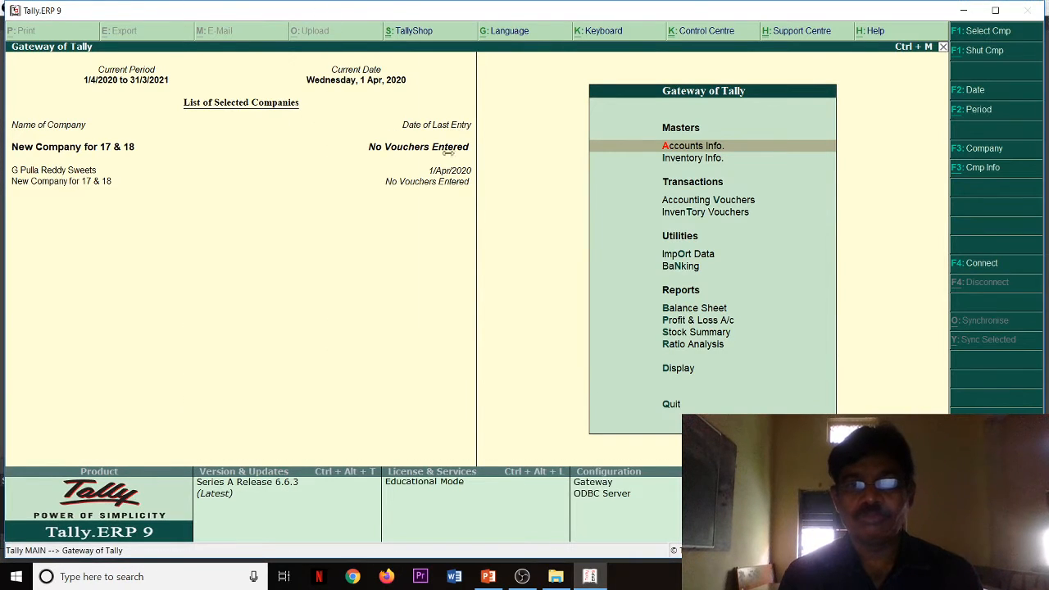
left_click_drag(449, 153, 494, 176)
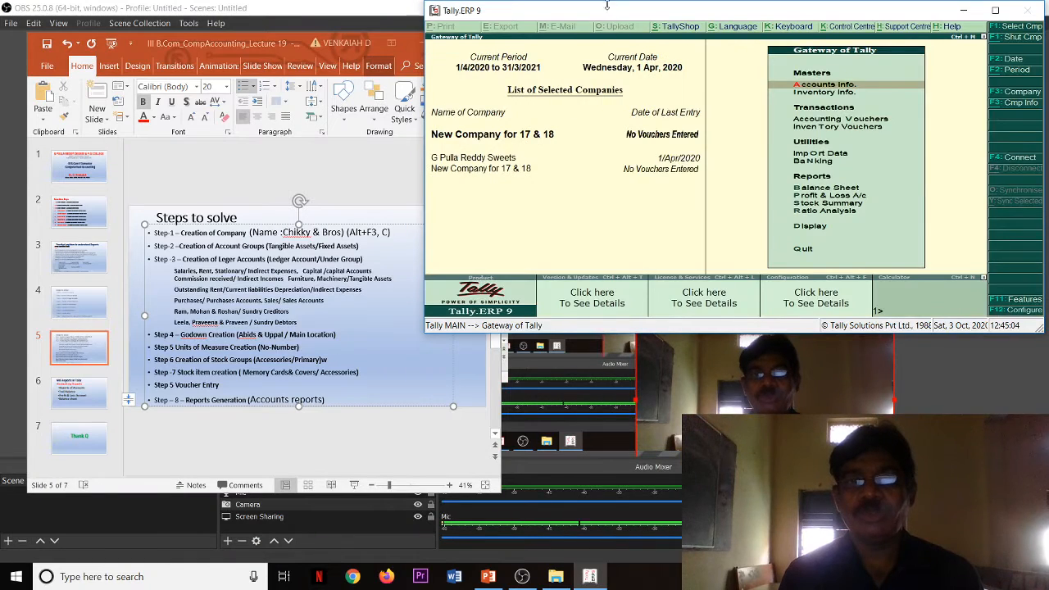
left_click_drag(607, 6, 688, 135)
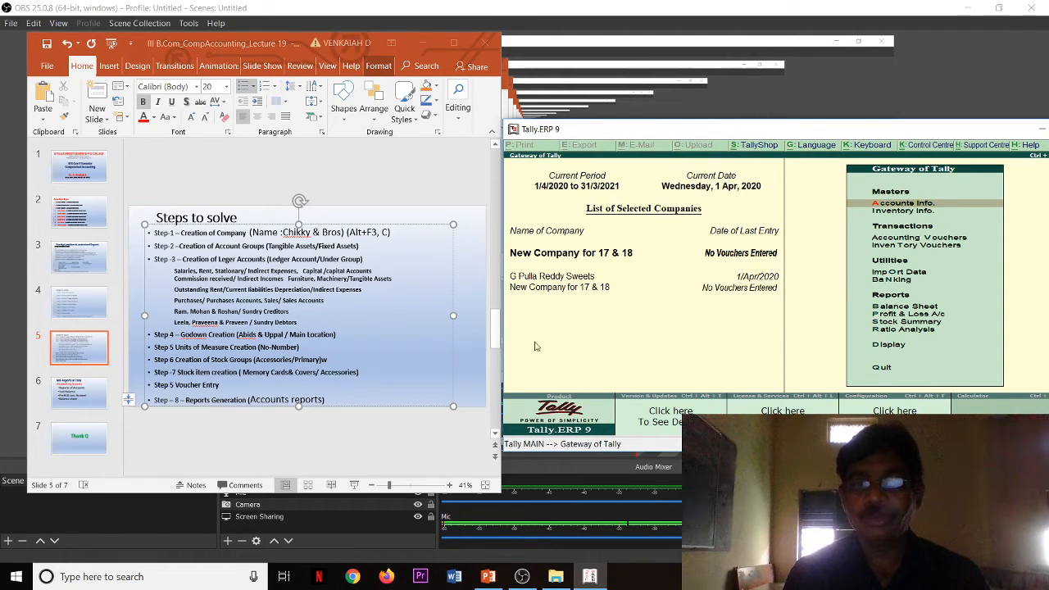
Step: Start a new single account group in the new company and name it Tangible Assets
key("Return")
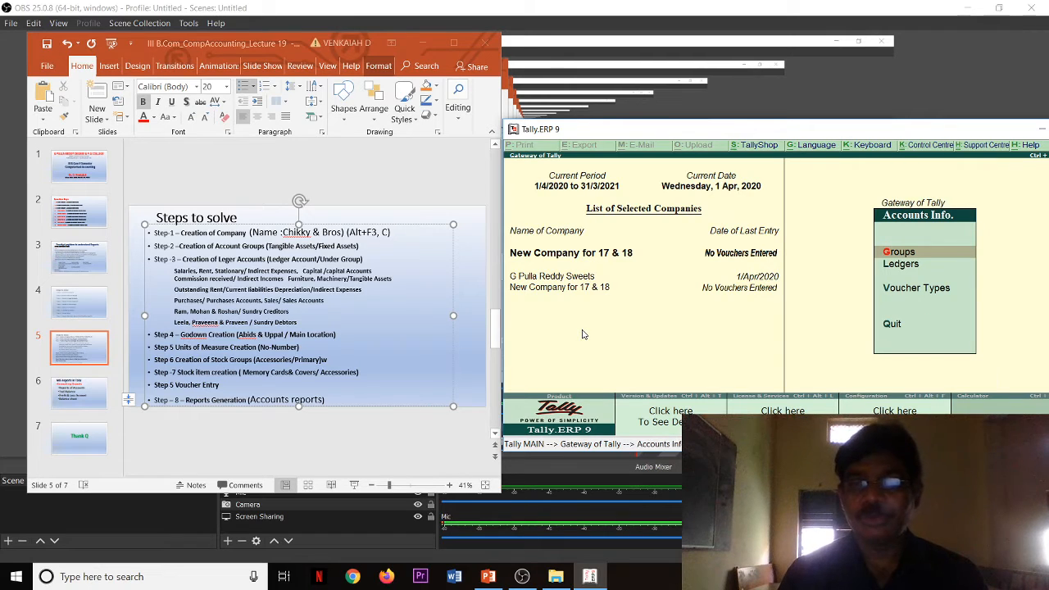
key("Return")
key("Down")
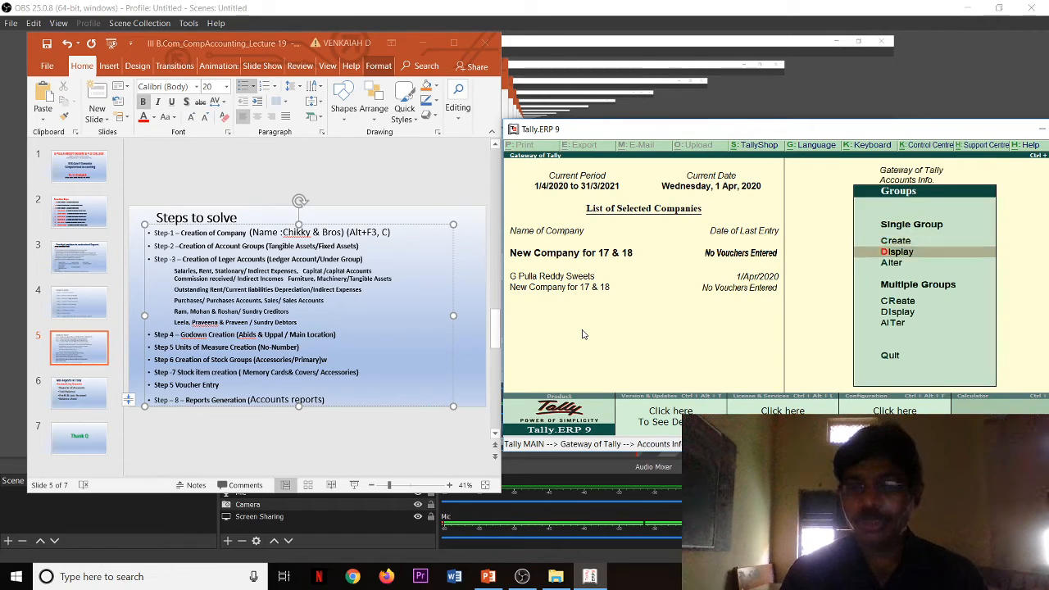
key("Up")
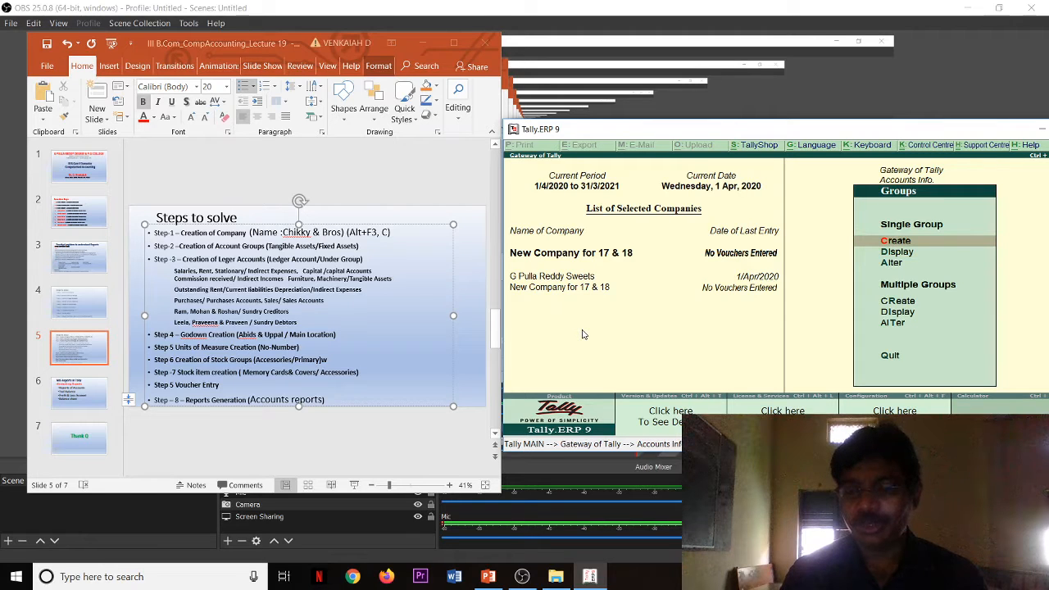
key("Return")
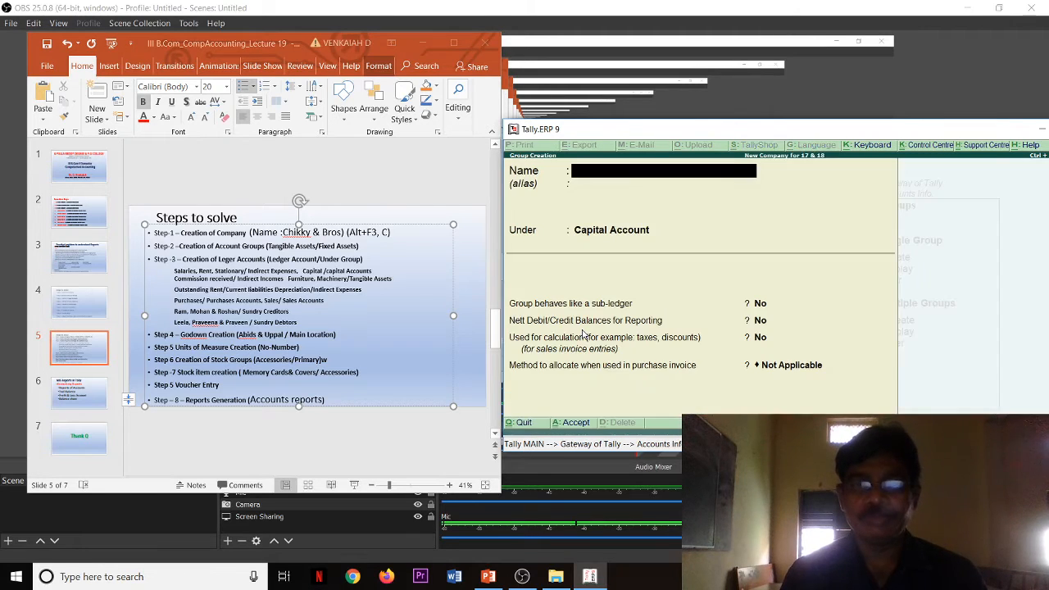
type("Ta")
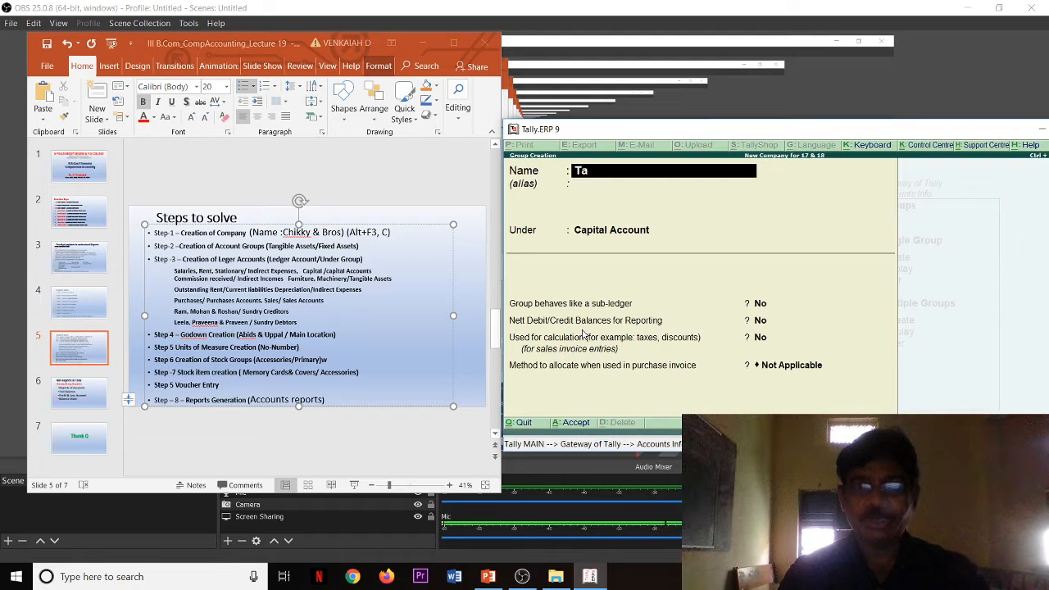
type("ng")
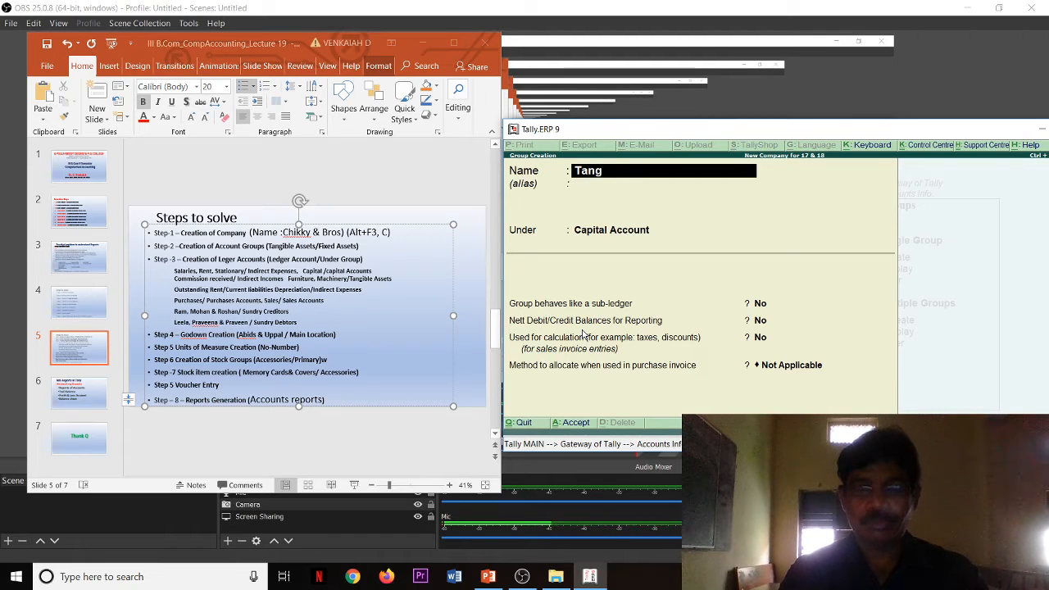
type("ible Assets")
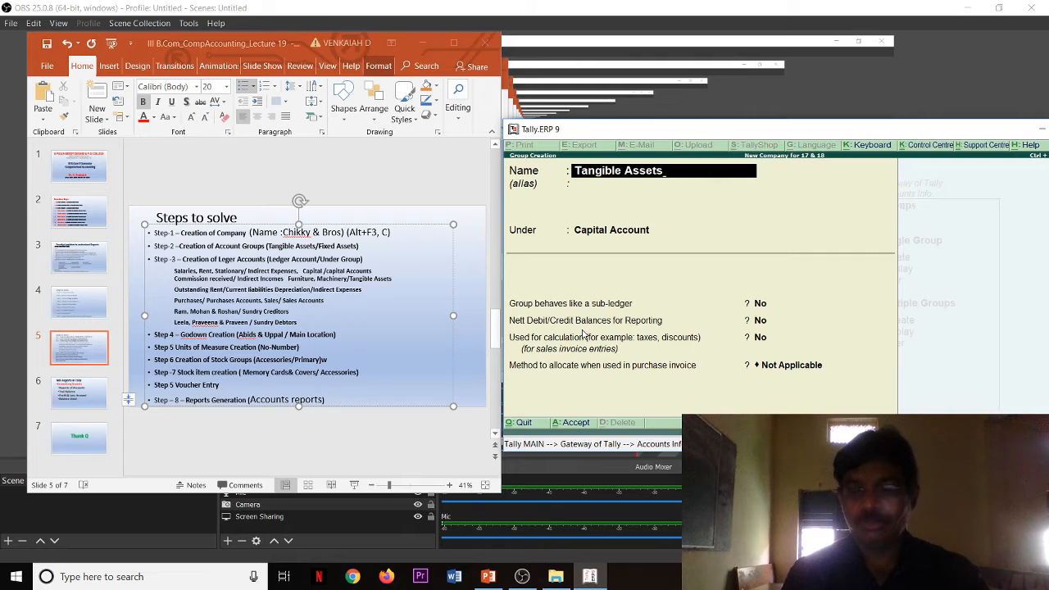
key("Return")
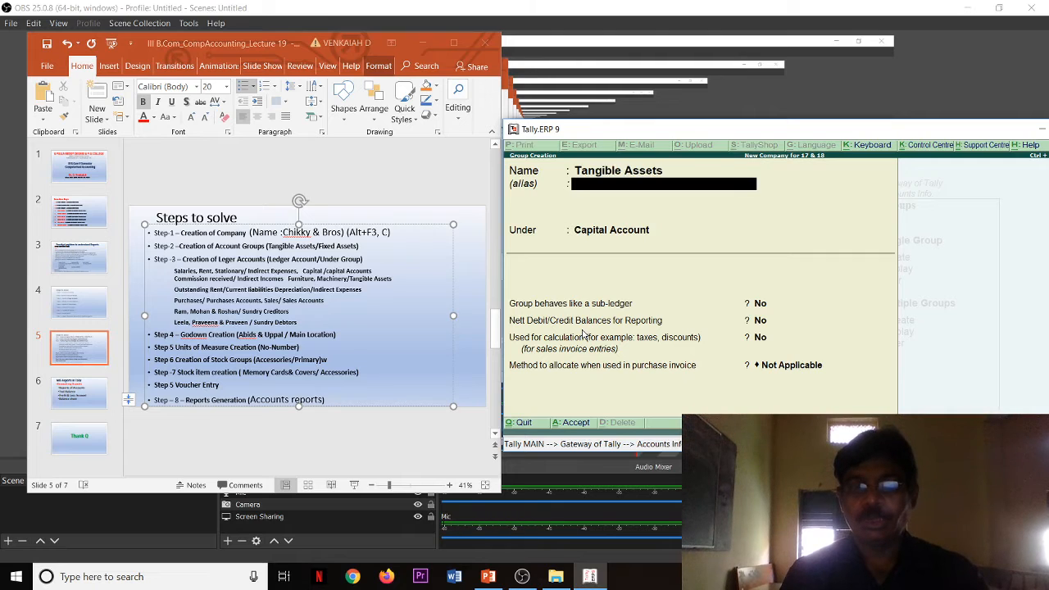
Step: Place the Tangible Assets group under Fixed Assets, make it behave like a sub-ledger, save it and quit group creation
type("F")
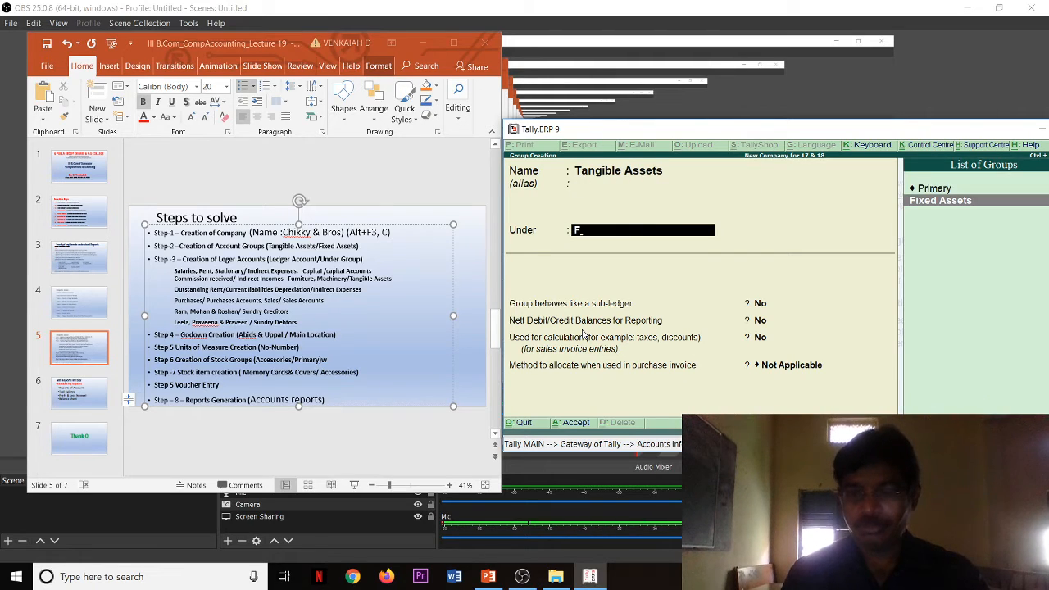
key("Return")
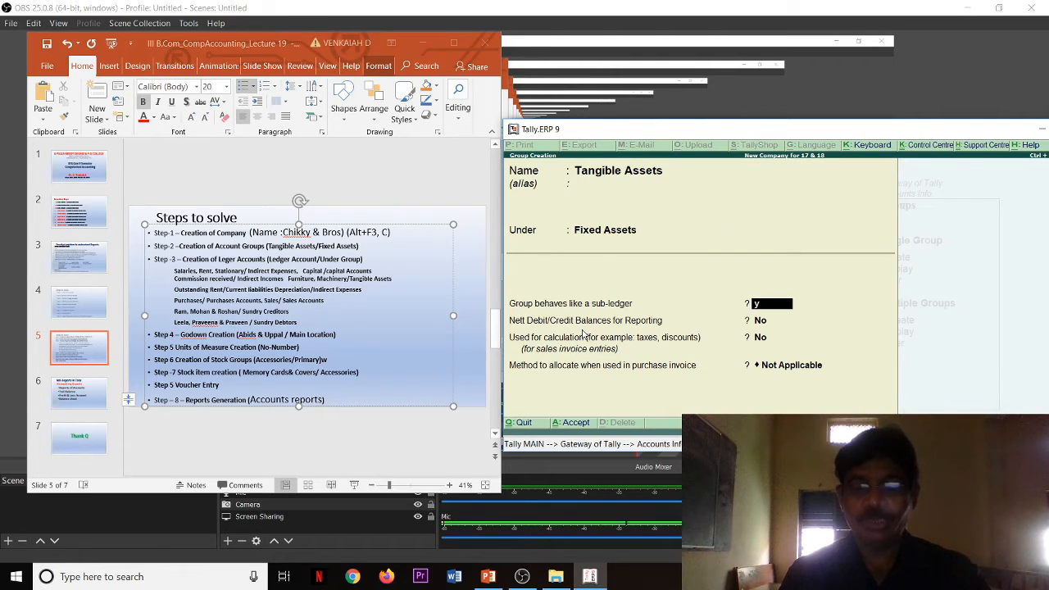
key("y")
key("Return")
key("Return")
key("Return")
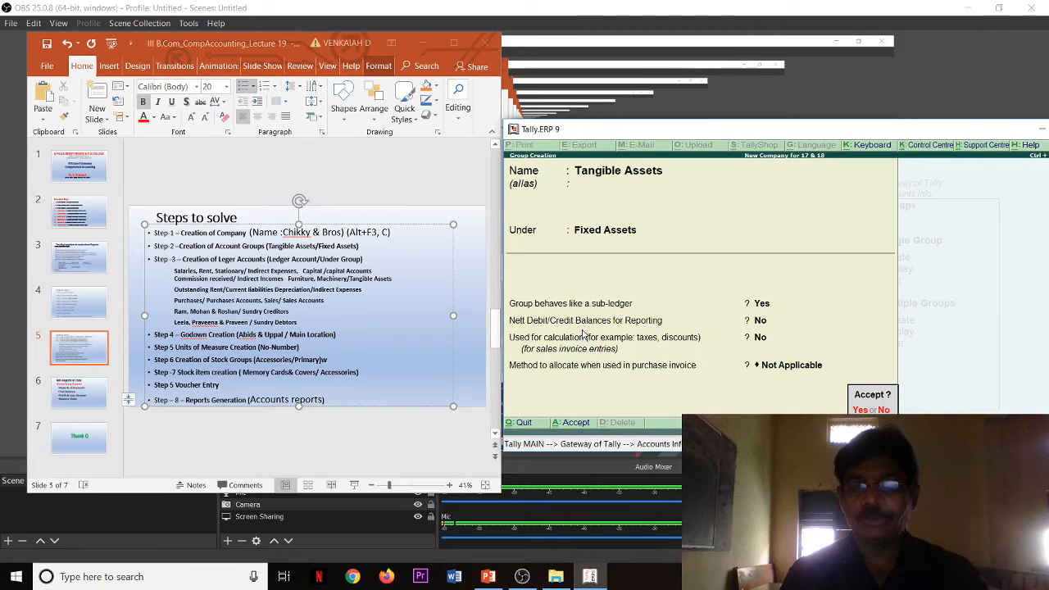
key("Return")
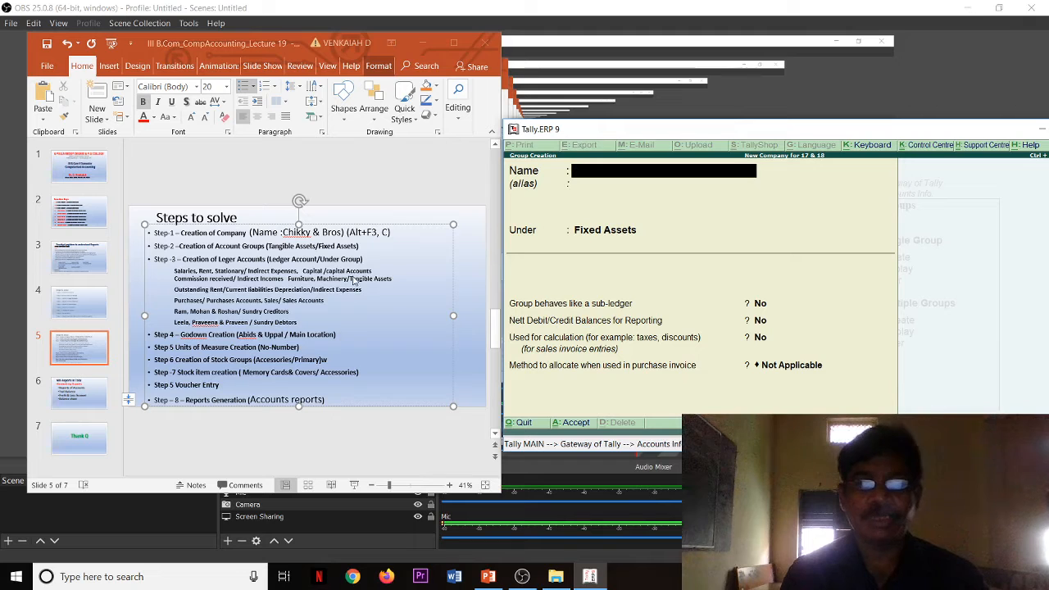
key("Escape")
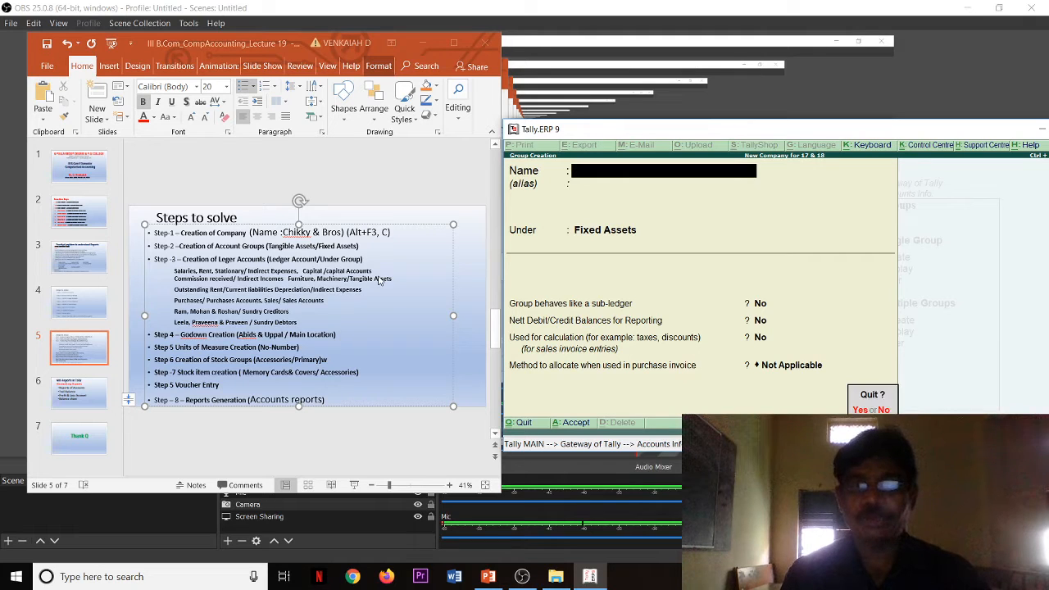
Step: Leave group creation and start creating multiple ledgers with All Items as the under-group
key("Return")
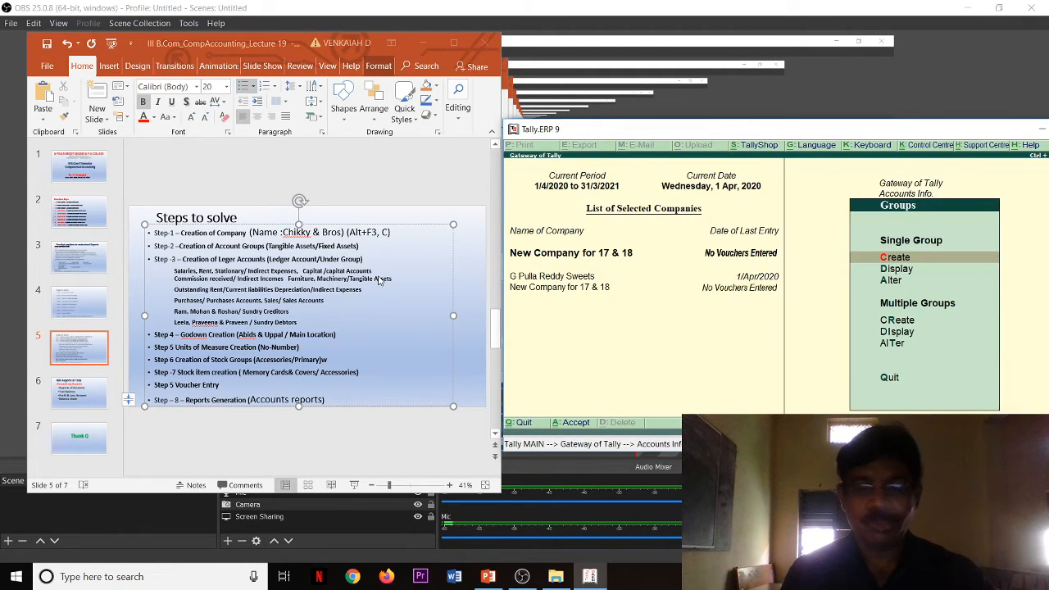
key("Escape")
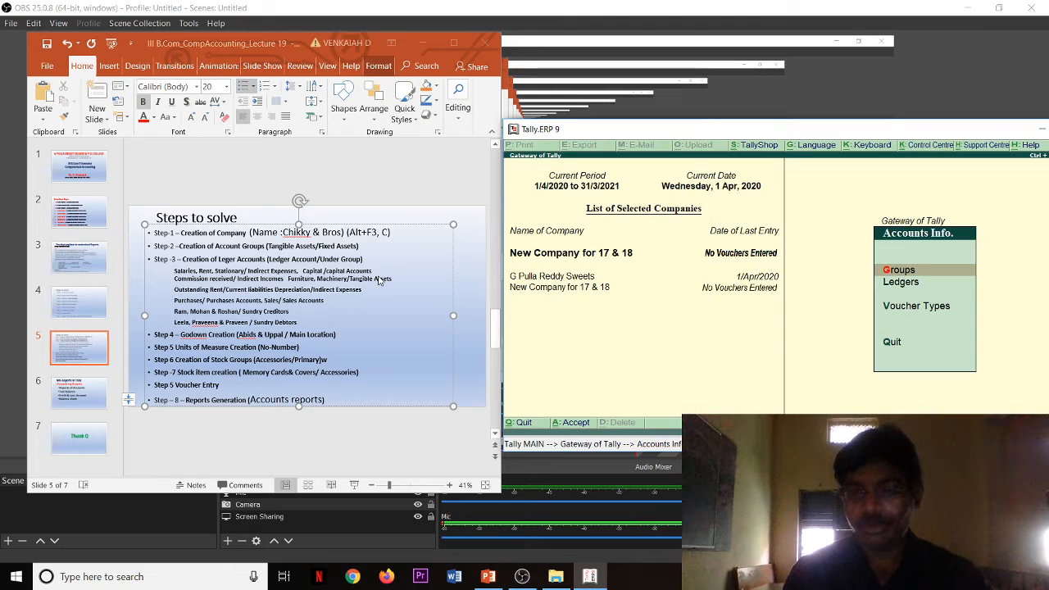
key("Down")
key("Return")
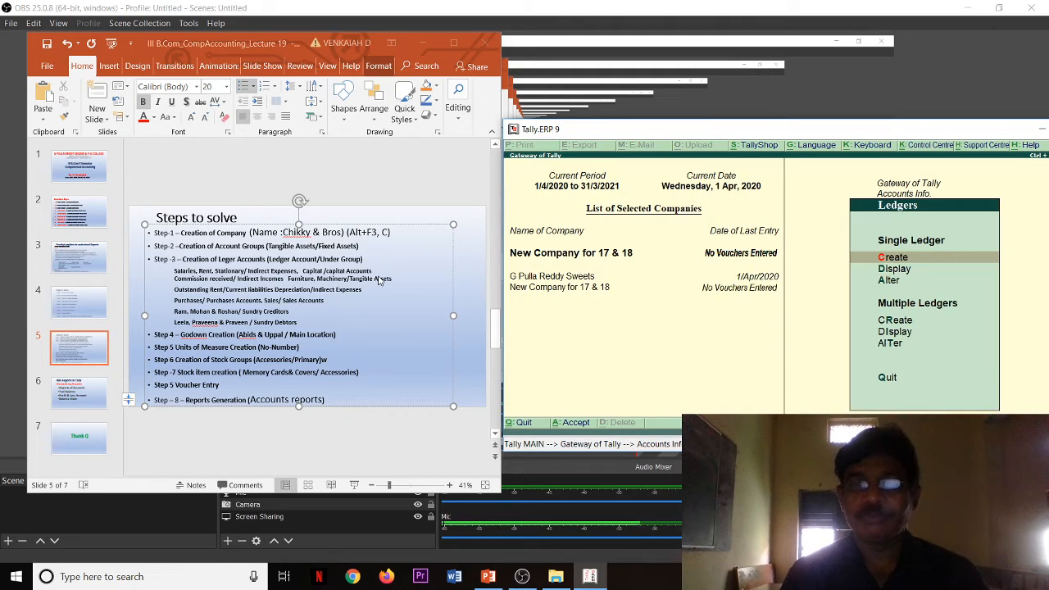
key("Down")
key("Down")
key("Down")
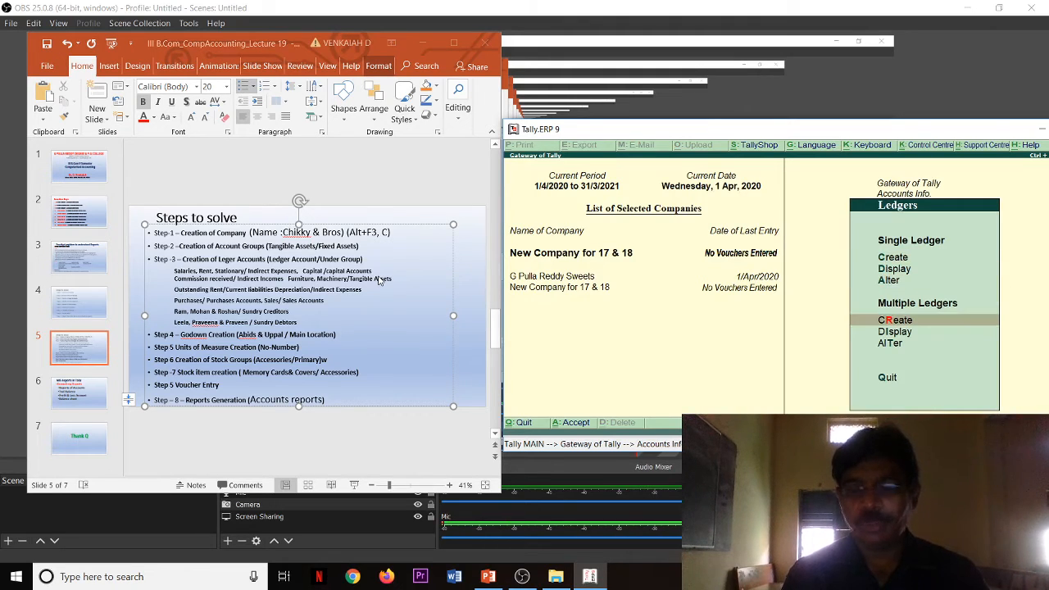
key("Return")
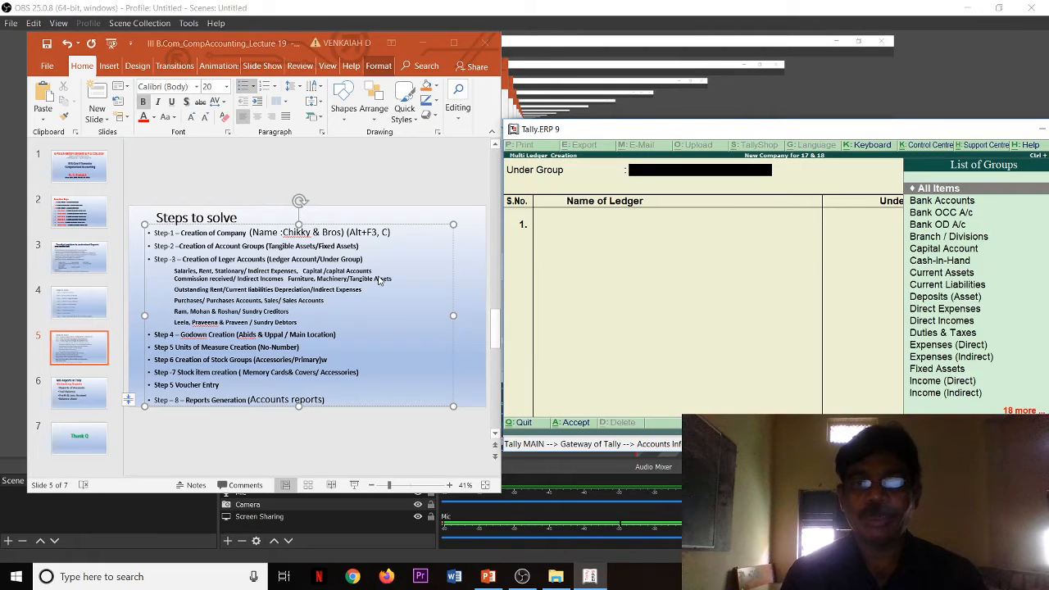
key("Return")
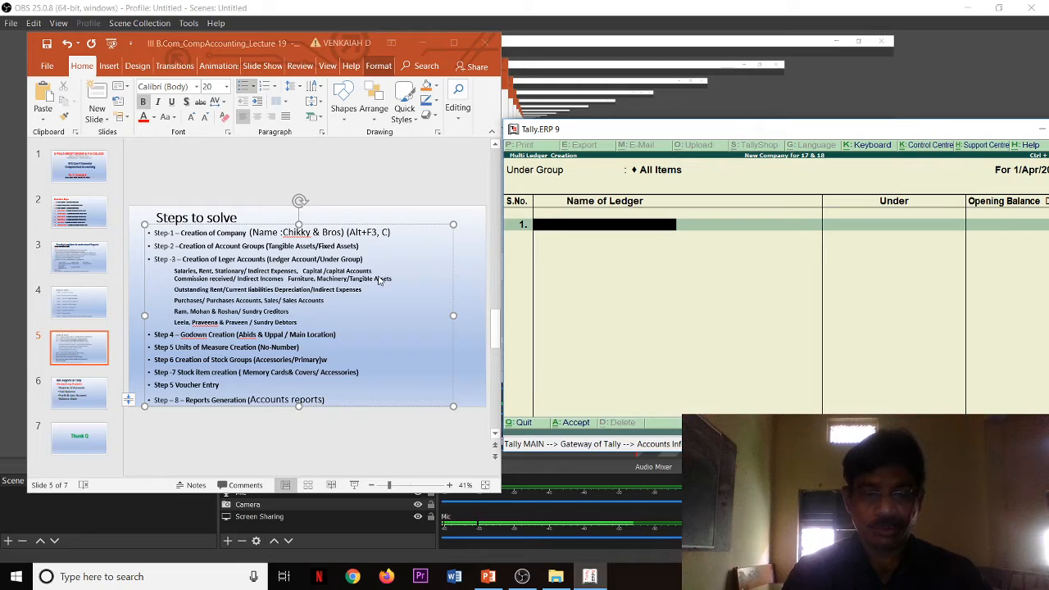
Step: Add a Salaries ledger under Indirect Expenses with no opening balance
type("Salaries")
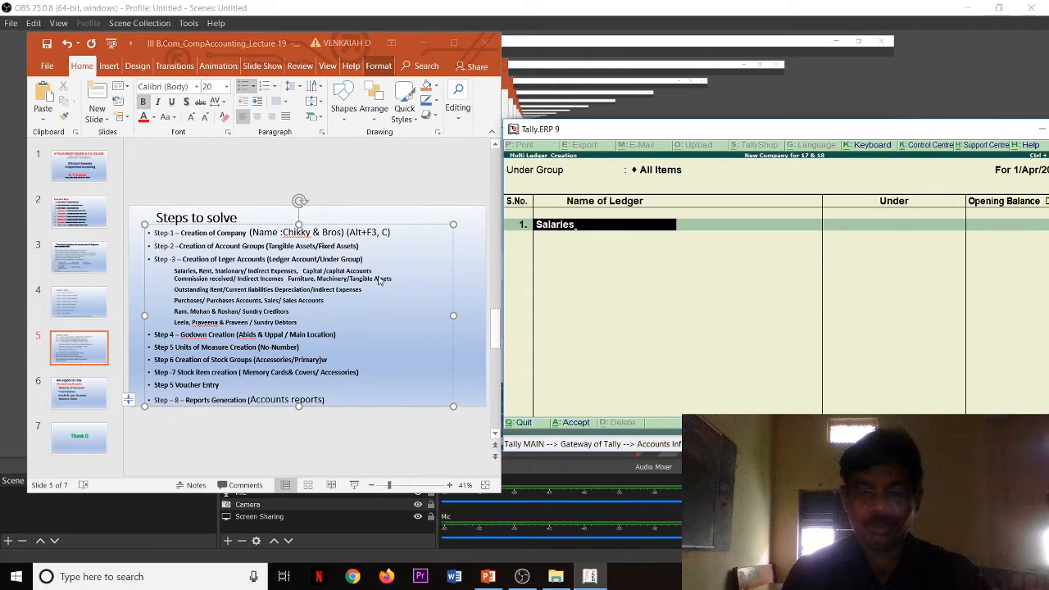
key("Return")
type("i")
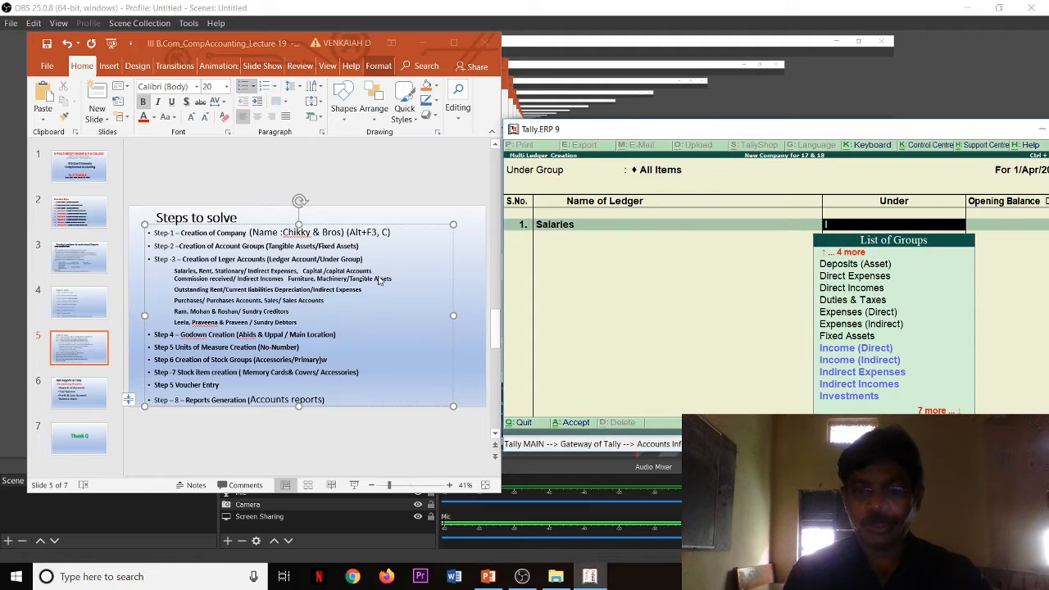
key("Down")
key("Down")
key("Down")
key("Return")
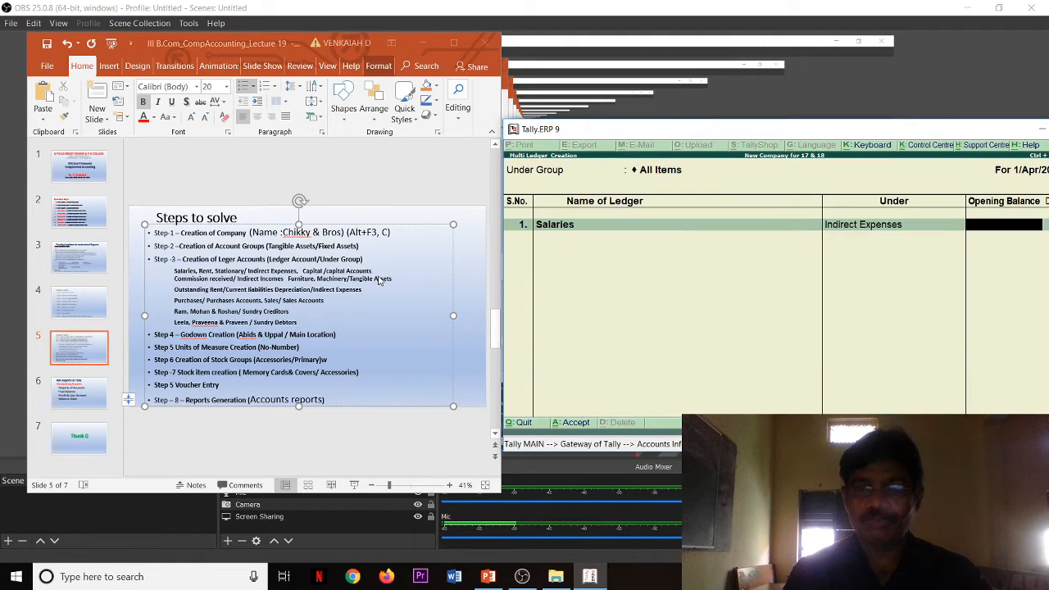
key("Return")
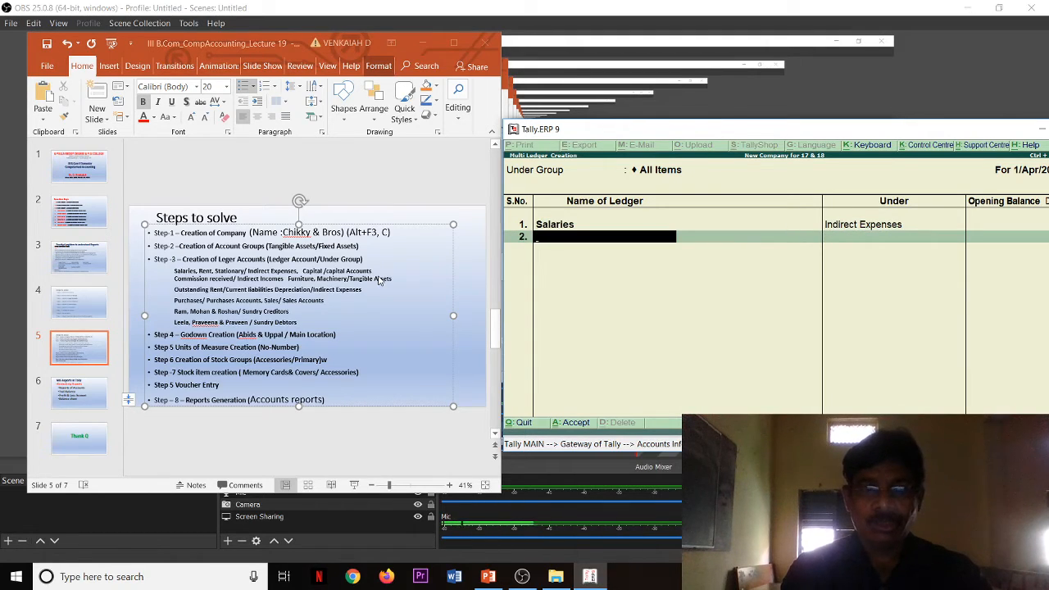
Step: Add a Rent ledger under Indirect Expenses, leaving its opening balance blank
type("Rent")
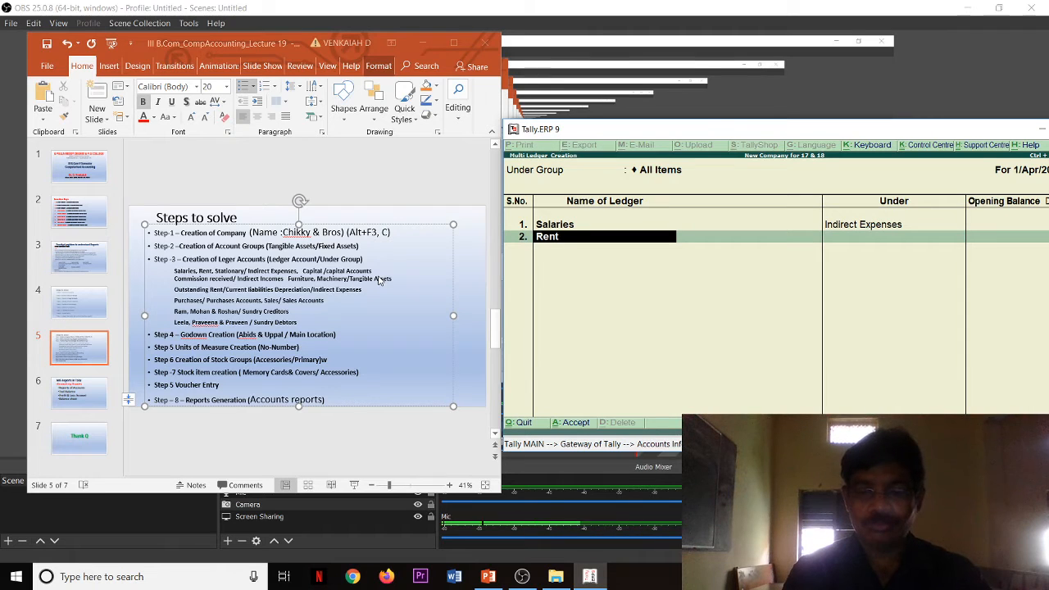
key("Return")
type("I")
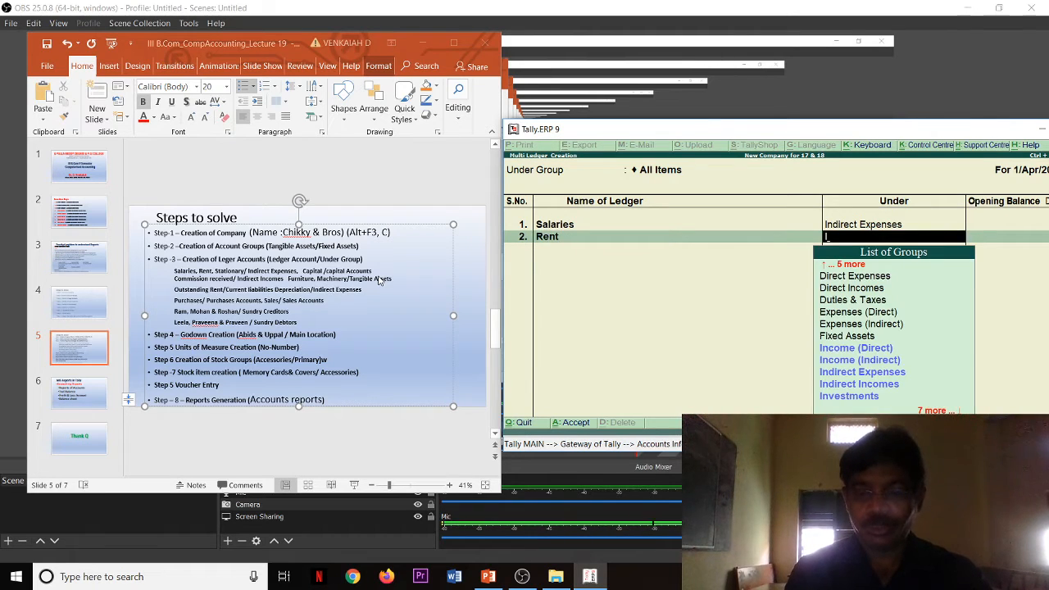
type("nd")
key("Return")
key("Return")
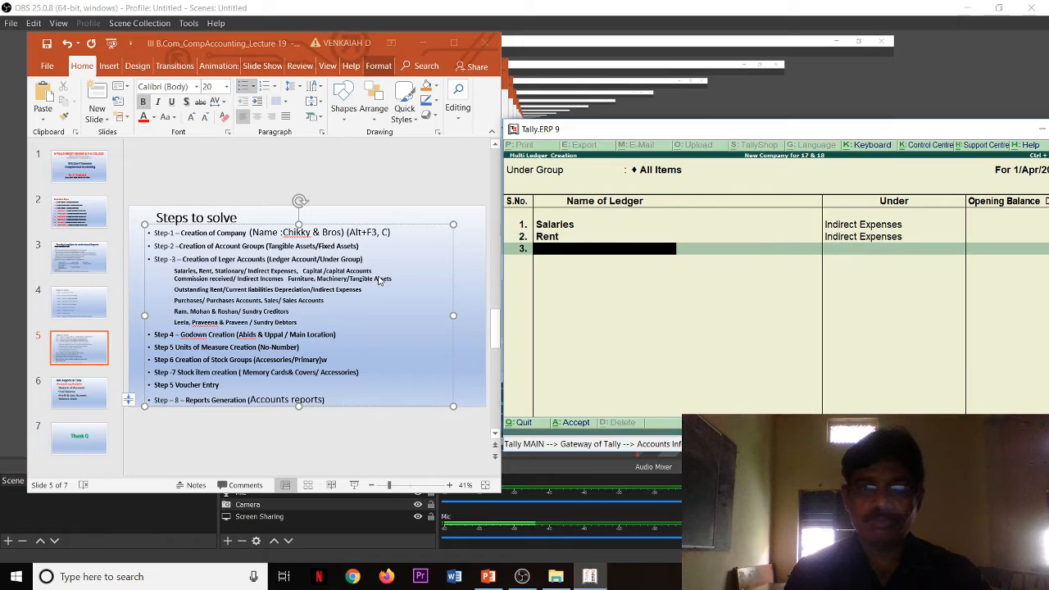
Step: Add a ledger named Stationary under Indirect Expenses, leaving its opening balance blank
type("Sta")
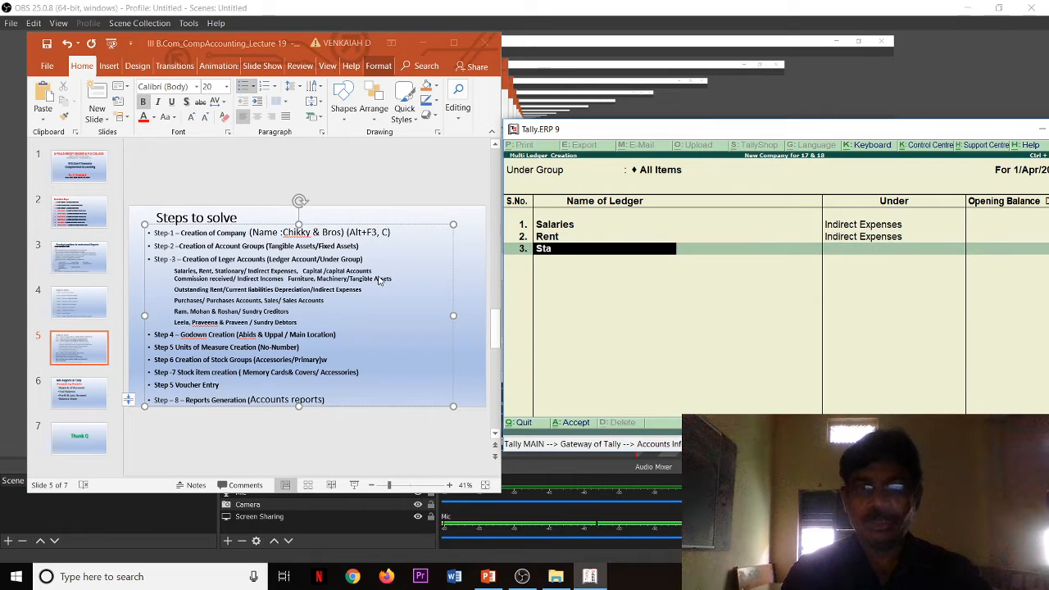
type("tioner")
key("BackSpace")
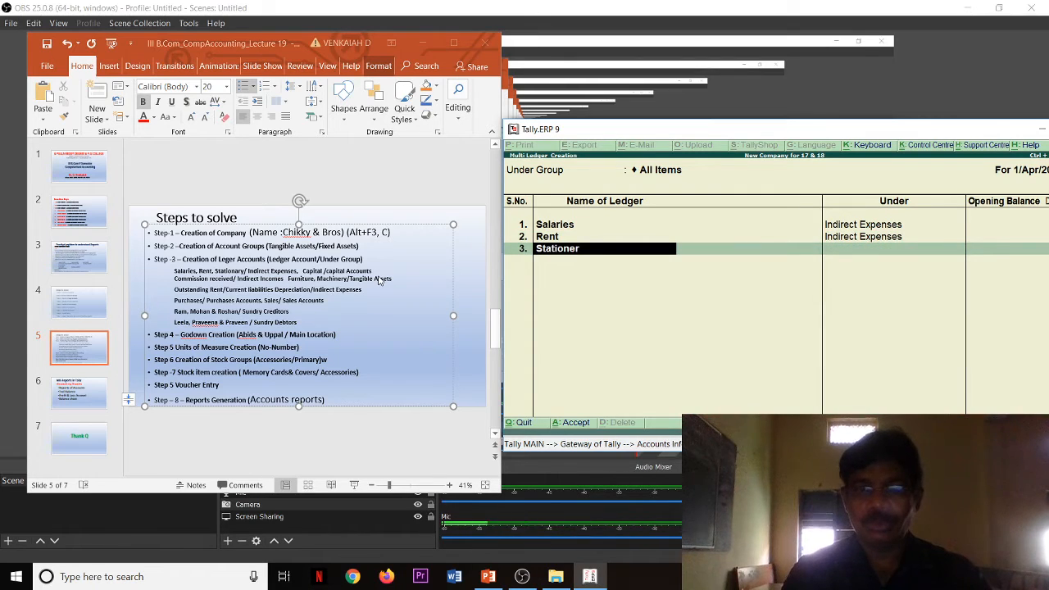
type("ary")
key("Return")
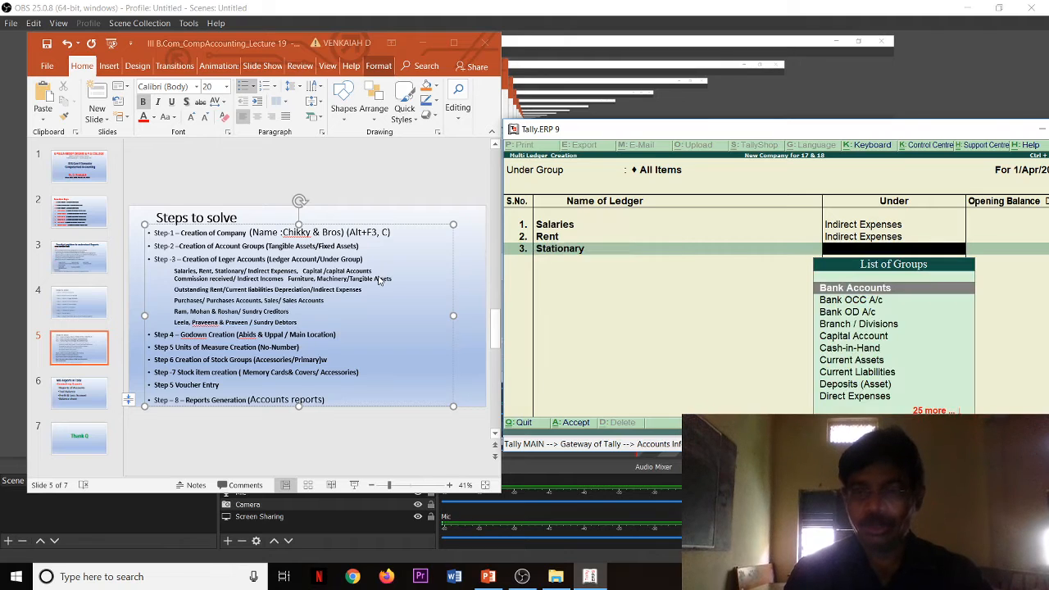
type("Ind")
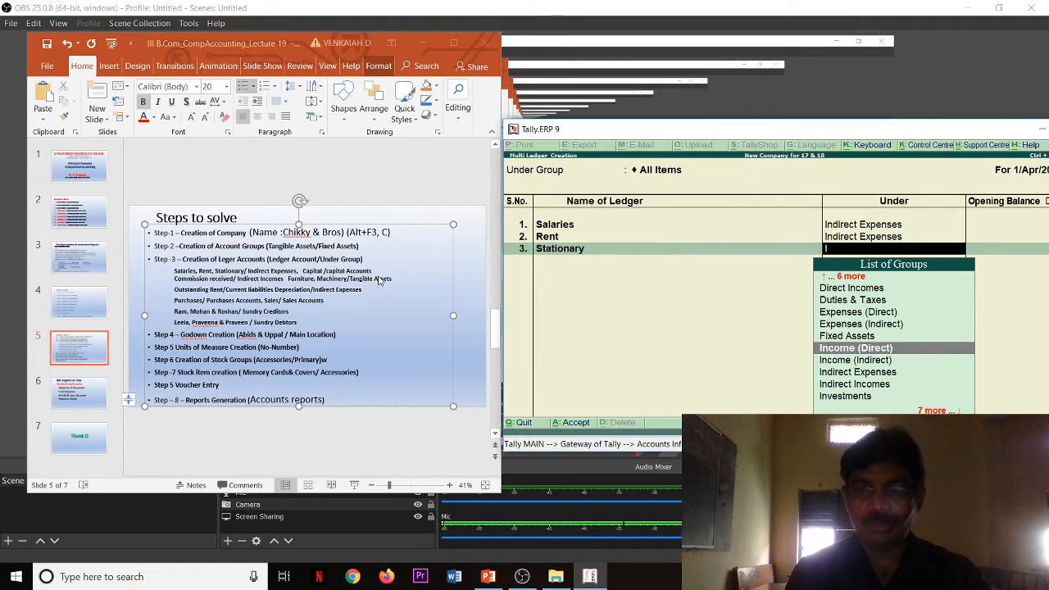
key("Return")
key("Return")
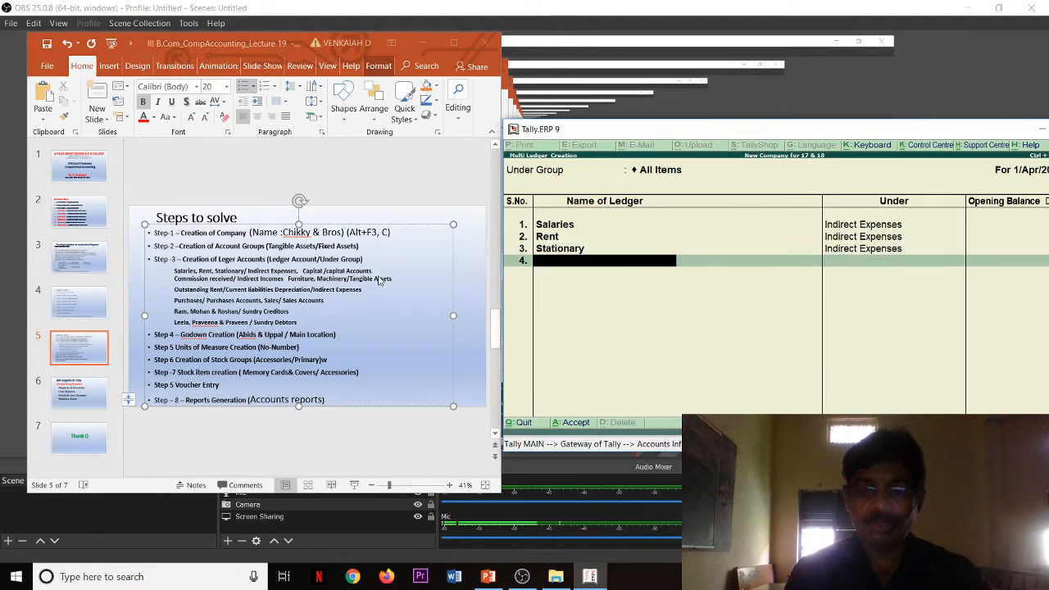
Step: Add a Depreciation ledger under Indirect Expenses, leaving its opening balance blank
type("Deprec")
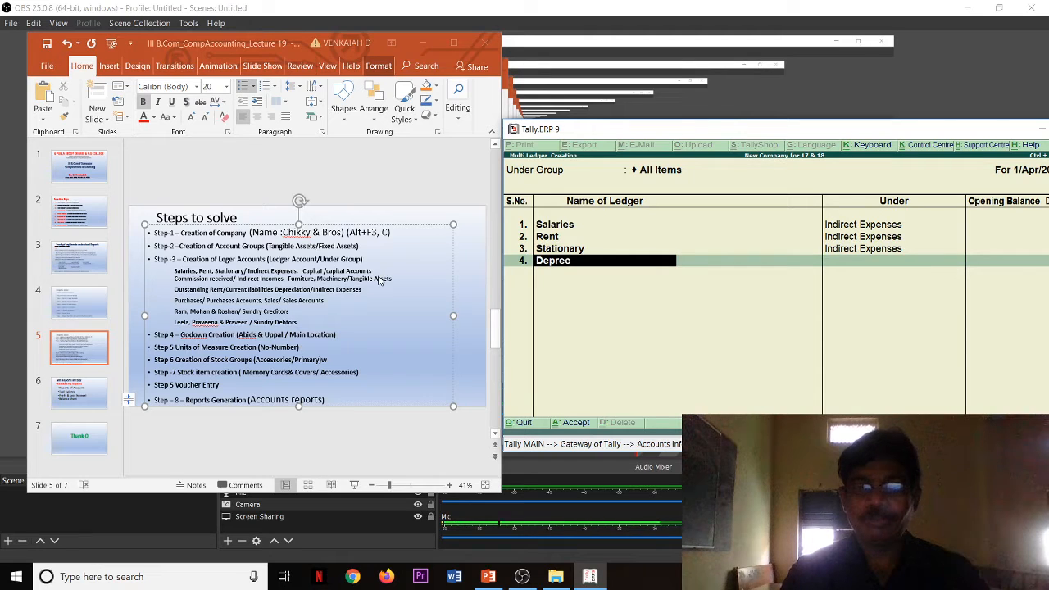
type("iation")
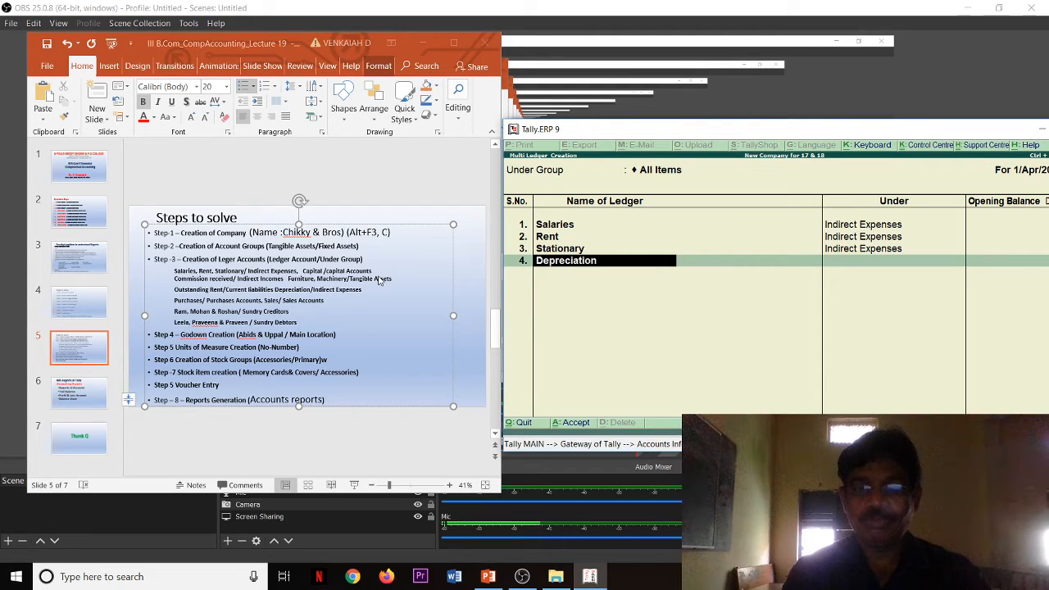
key("Return")
type("I")
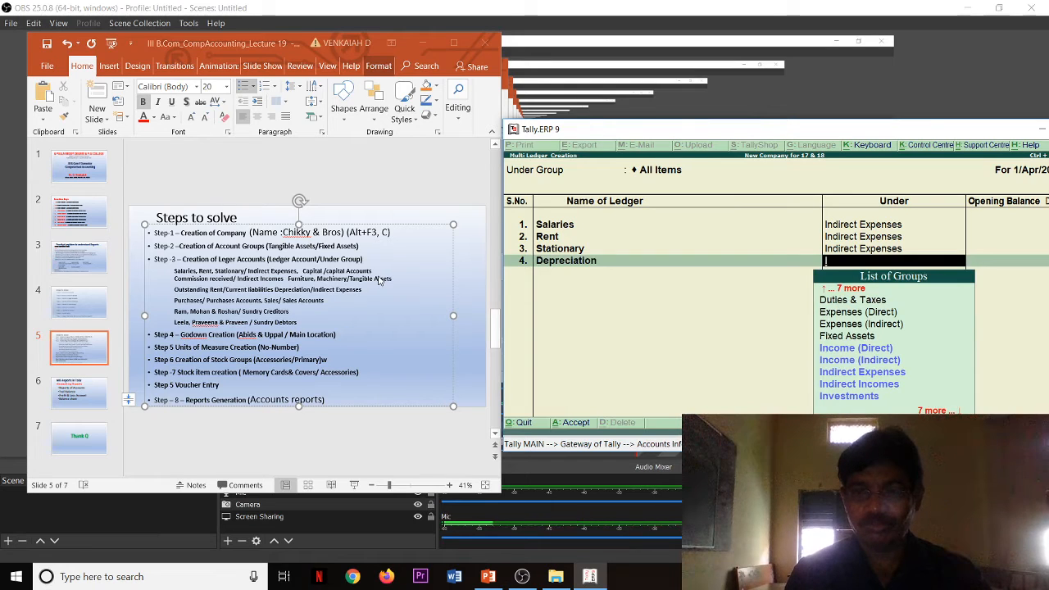
key("Up")
key("Up")
key("Up")
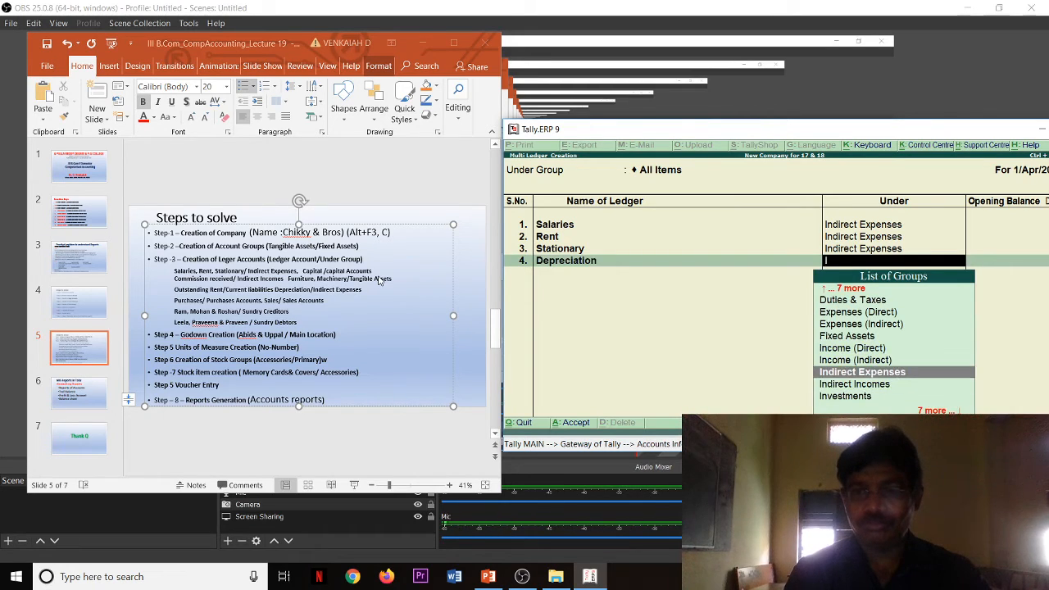
key("Return")
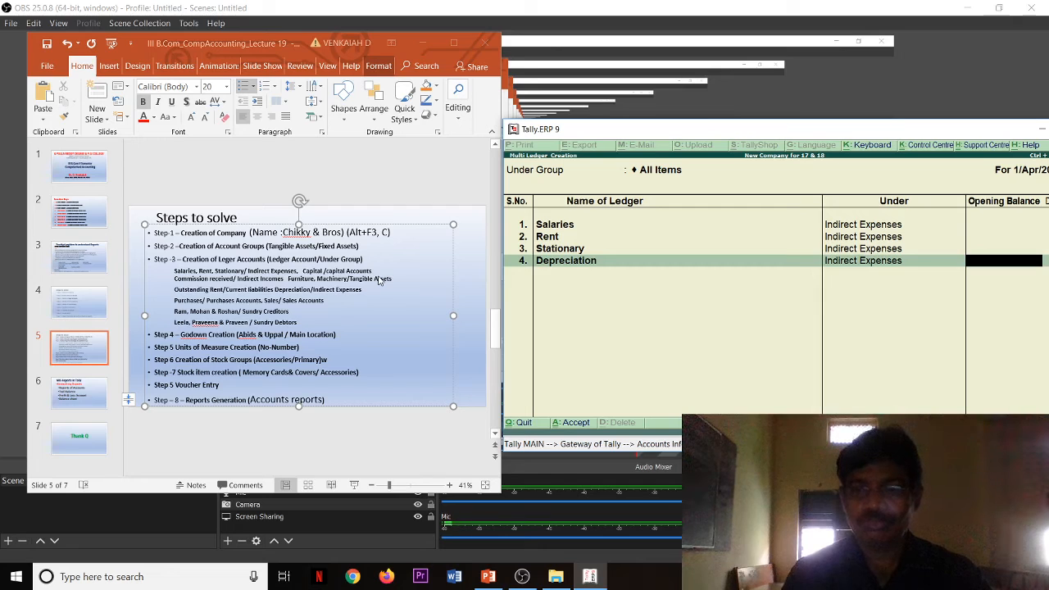
key("Return")
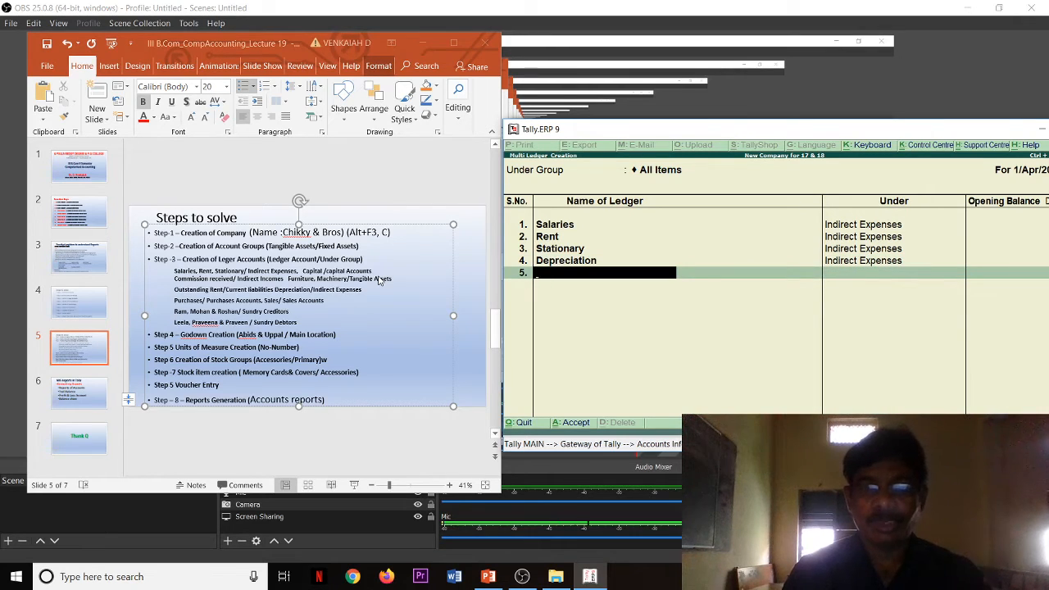
Step: Add a Capital ledger under Capital Account, leaving its opening balance blank
type("Capital")
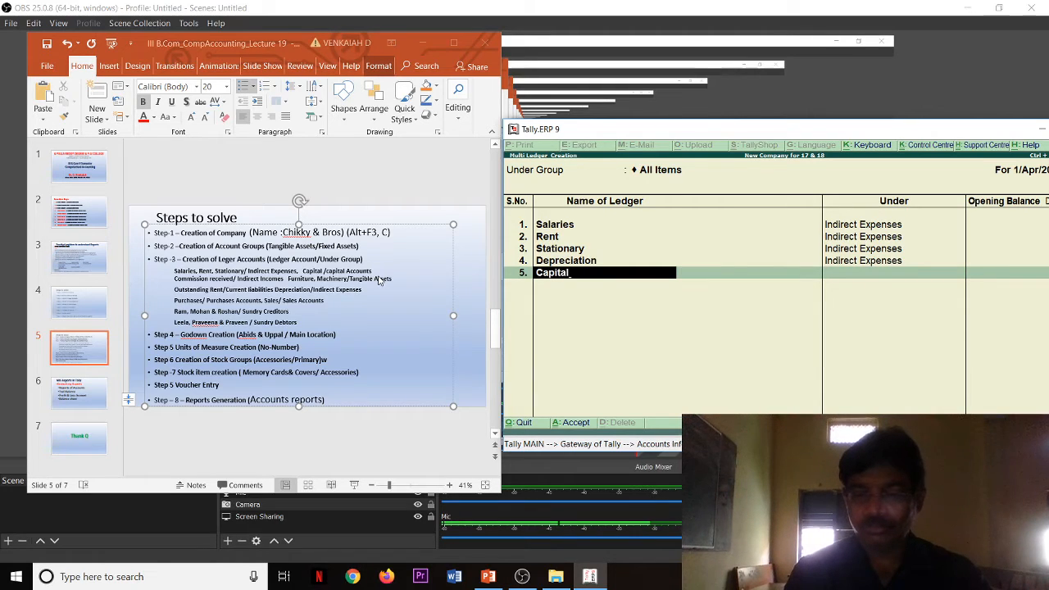
key("Return")
type("C")
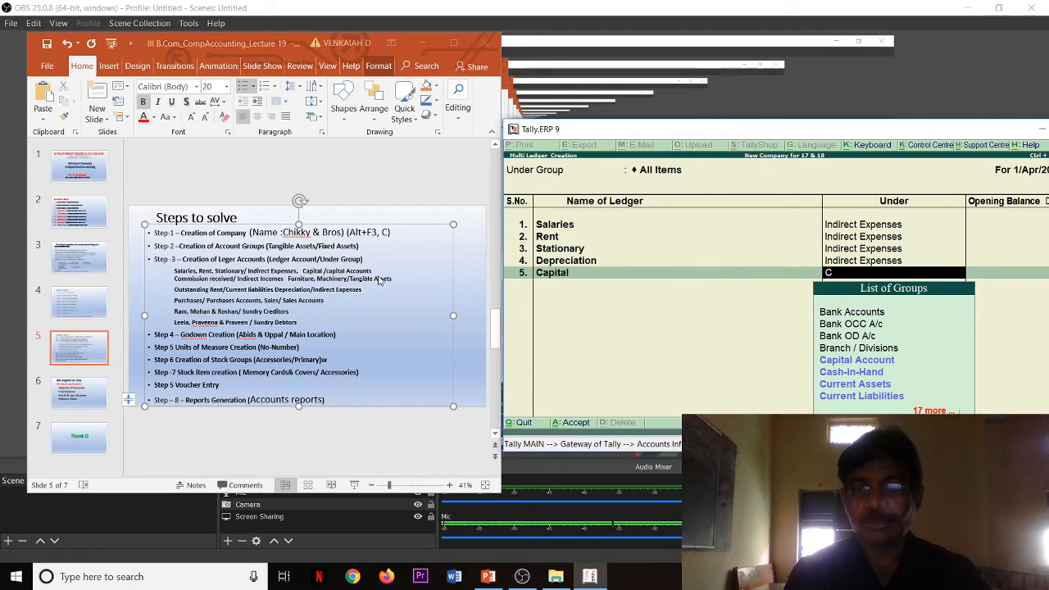
key("Down")
key("Down")
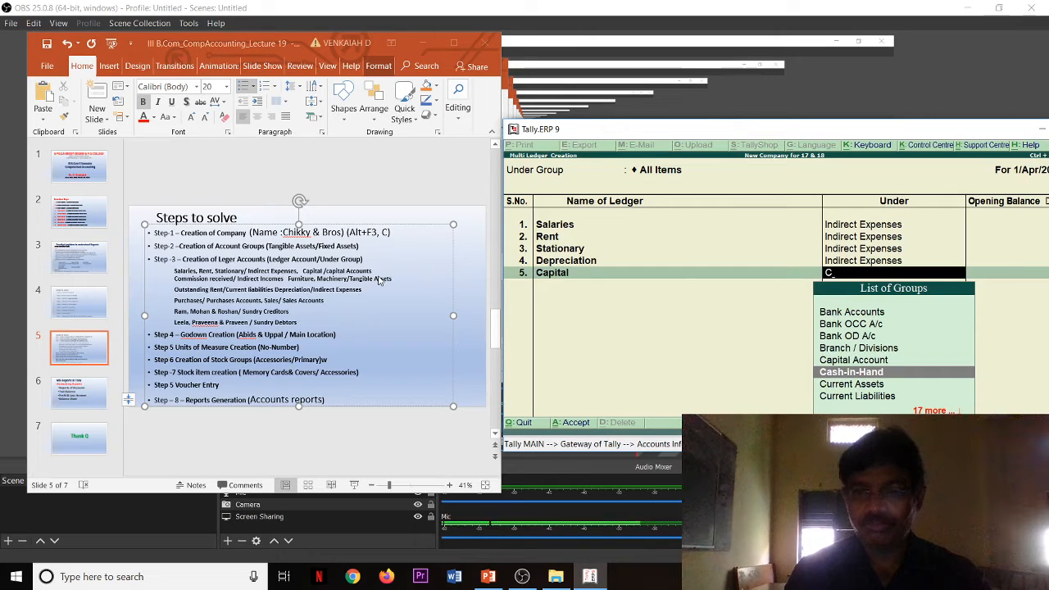
key("Up")
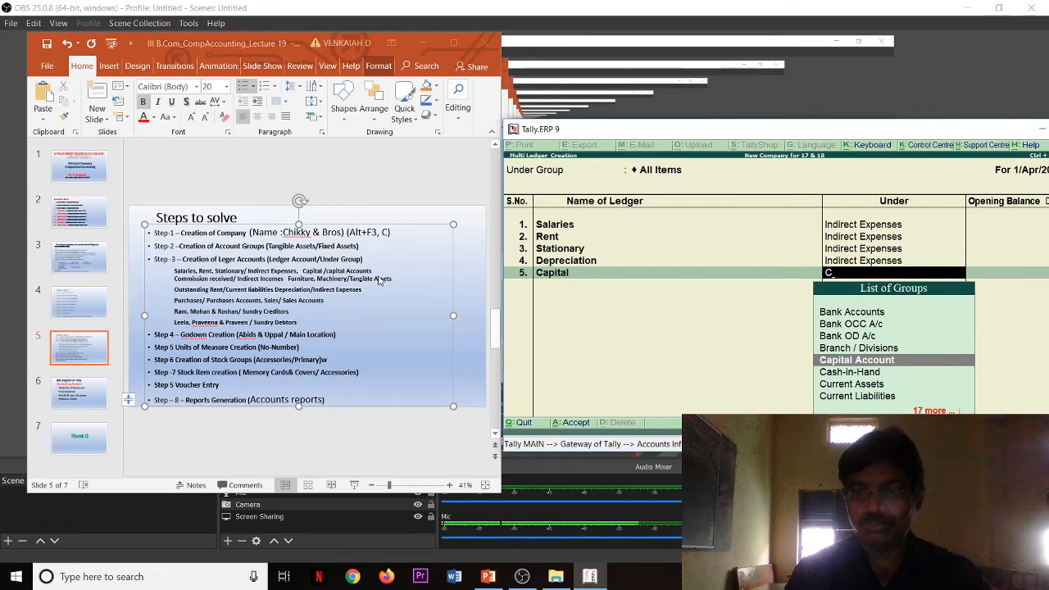
key("Return")
key("Return")
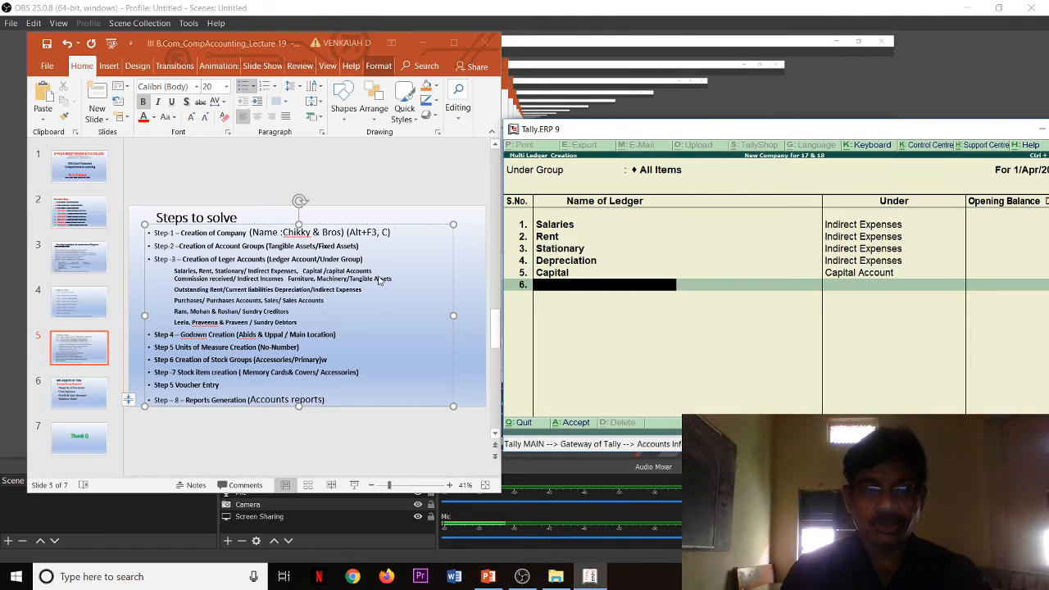
Step: Add a Commission Received ledger under Indirect Incomes, leaving its opening balance blank
type("Comm")
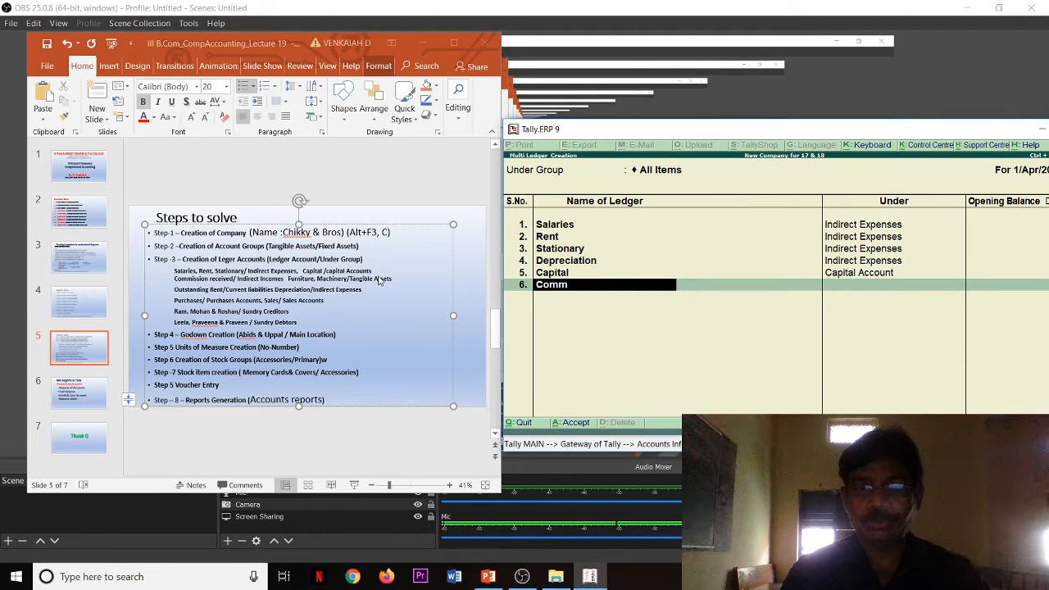
type("ission Re")
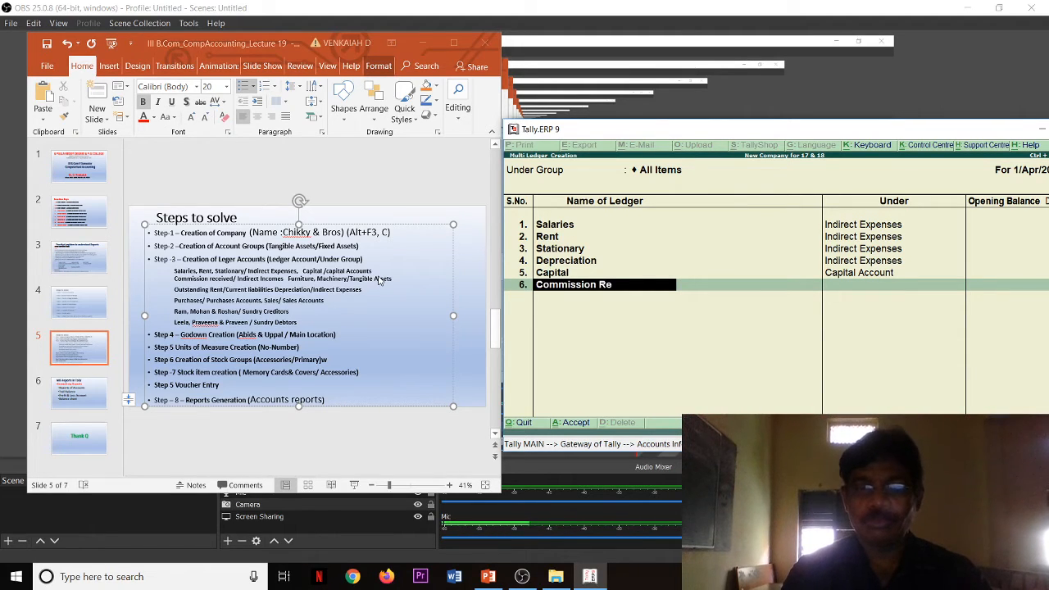
type("ceived")
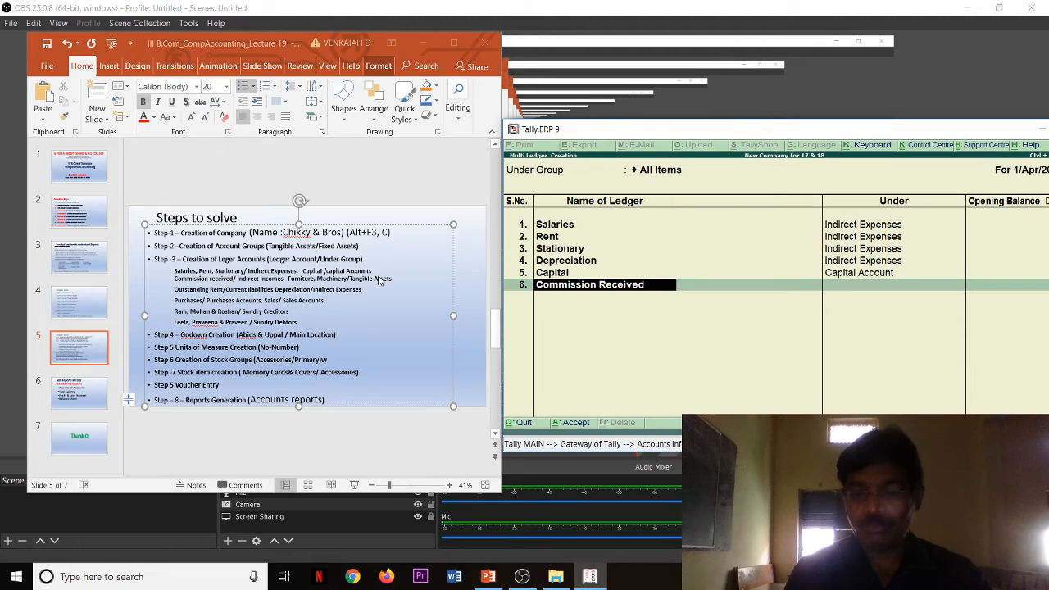
key("Return")
type("I")
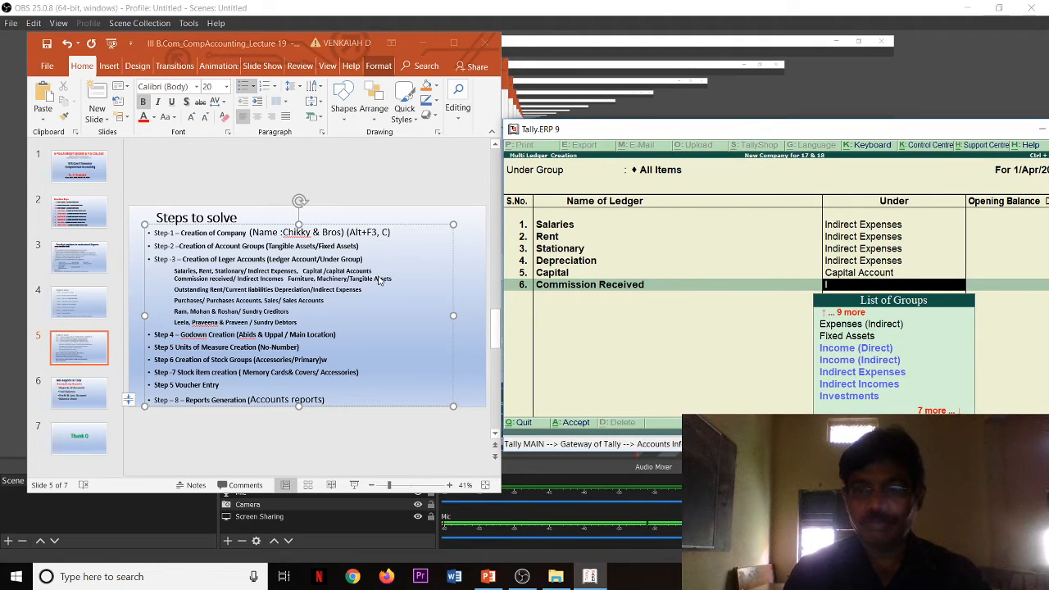
key("Down")
key("Down")
key("Down")
key("Down")
key("Return")
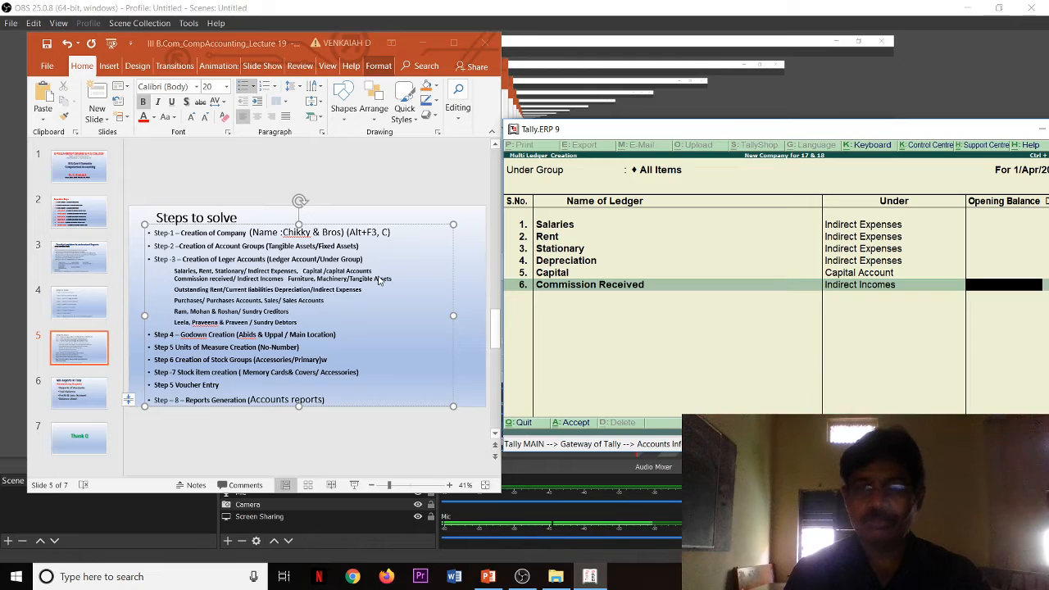
key("Return")
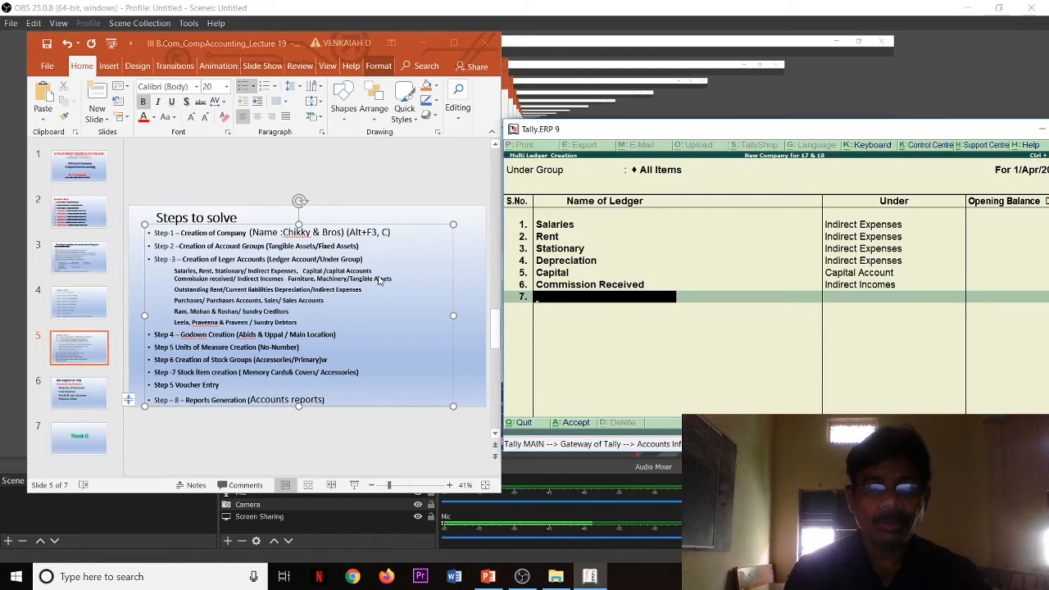
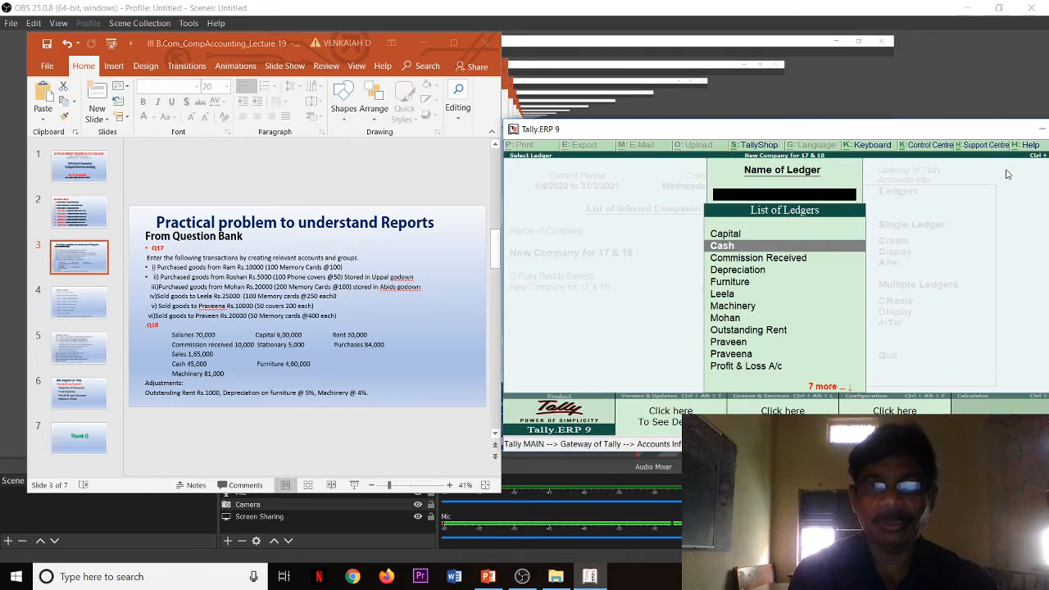
Step: Close the ledger display and return to the Gateway of Tally
key("Escape")
key("Escape")
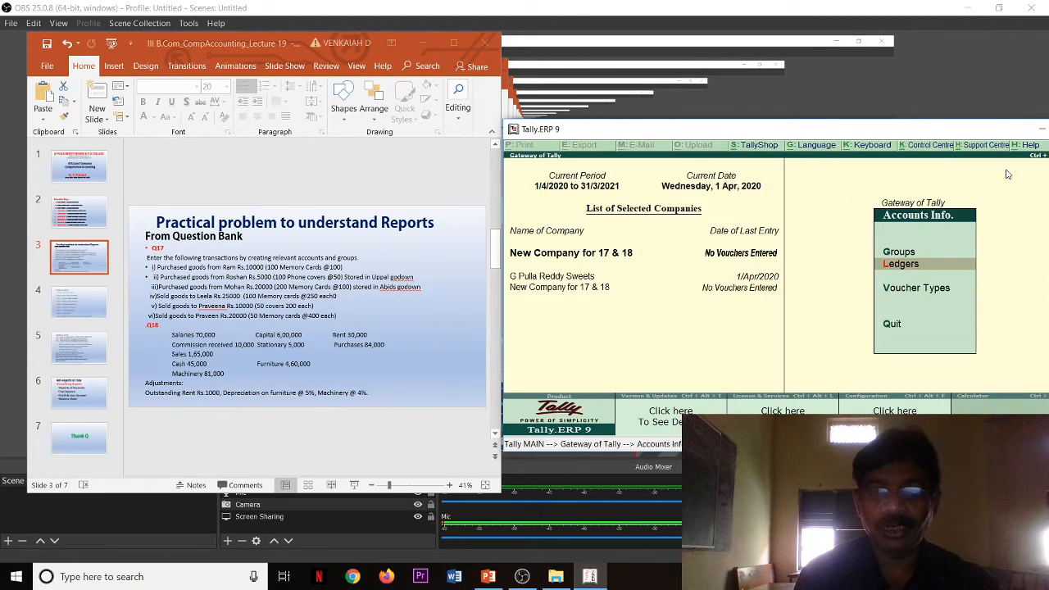
key("Escape")
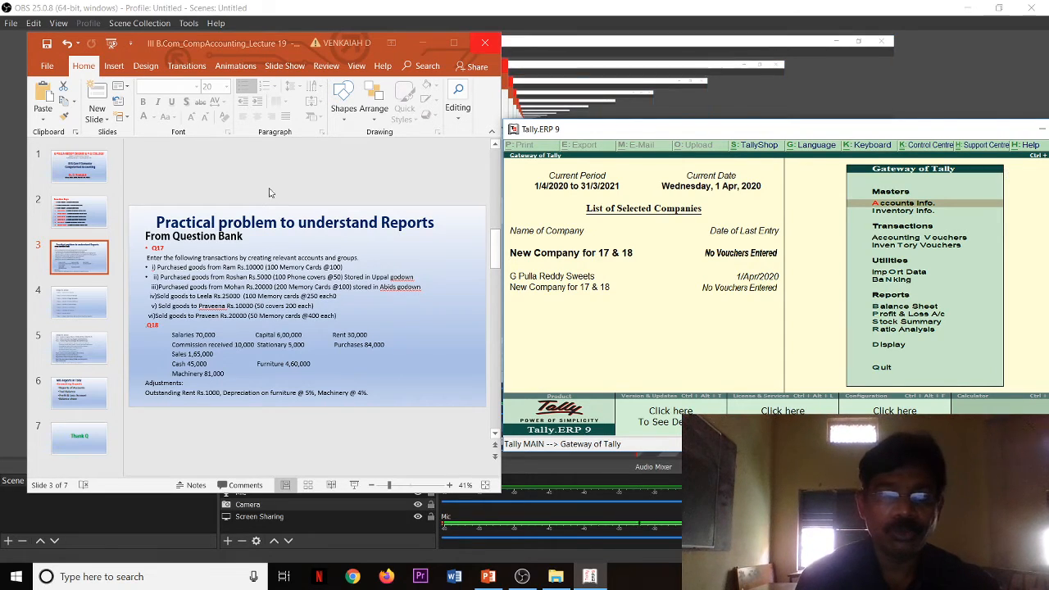
left_click(213, 276)
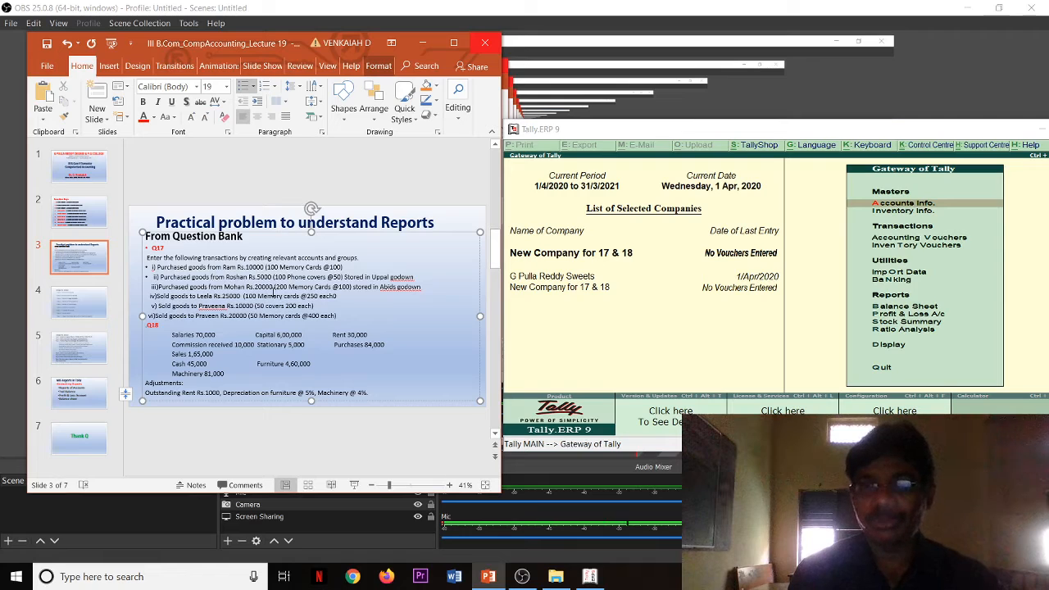
key("Down")
key("Down")
key("Down")
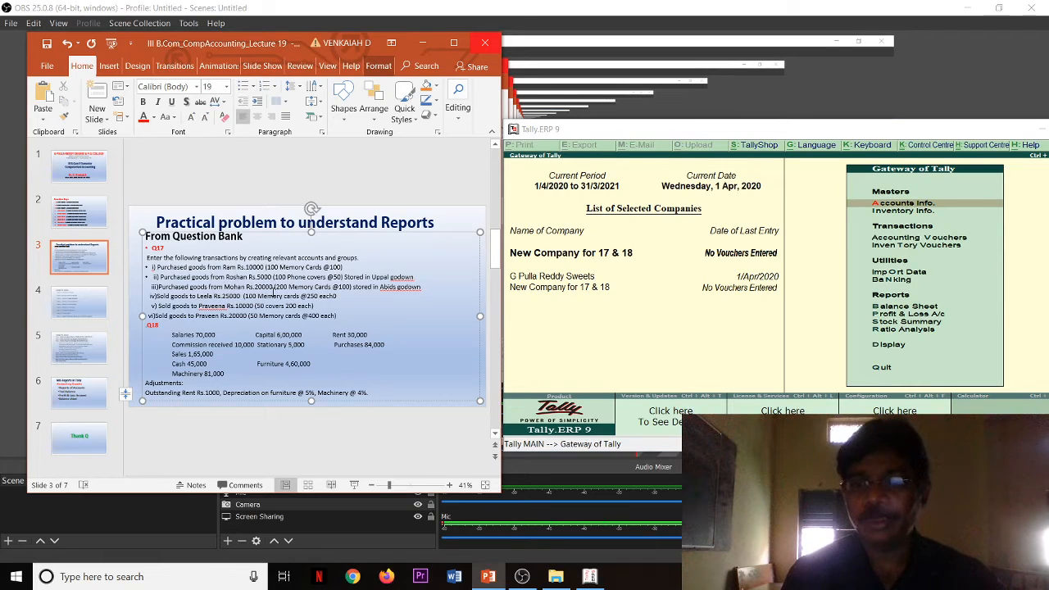
Step: Start a new purchase voucher in voucher mode and place the Tally window so the slide's transactions stay readable
left_click(571, 355)
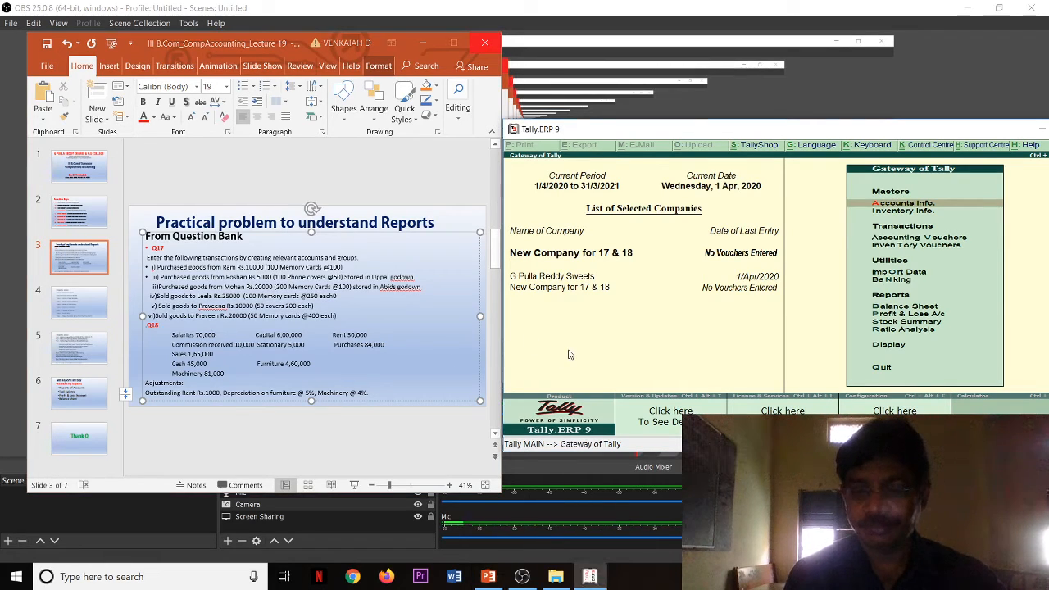
key("Down")
key("Down")
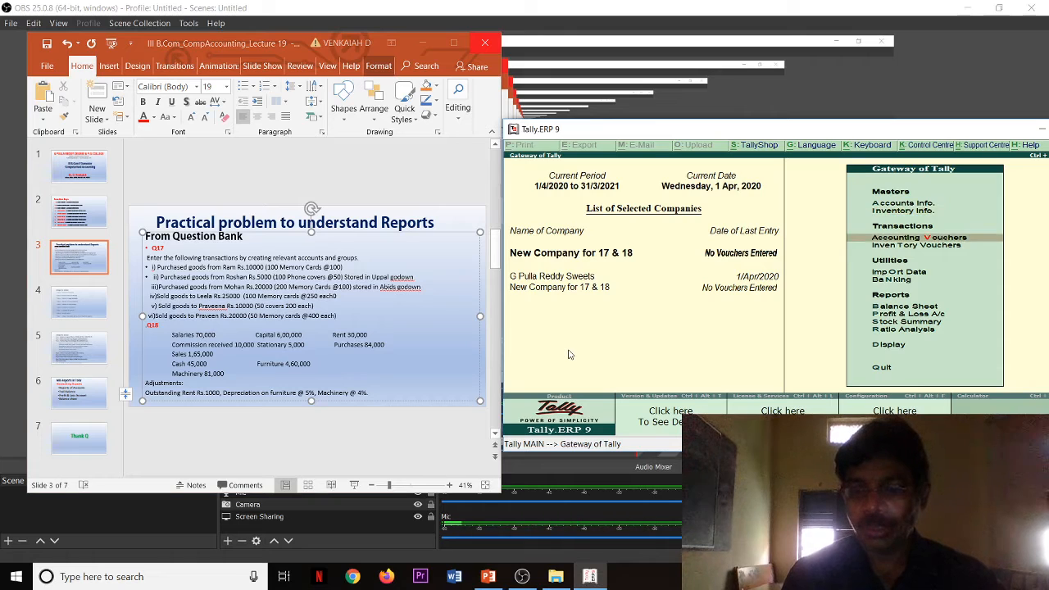
key("Return")
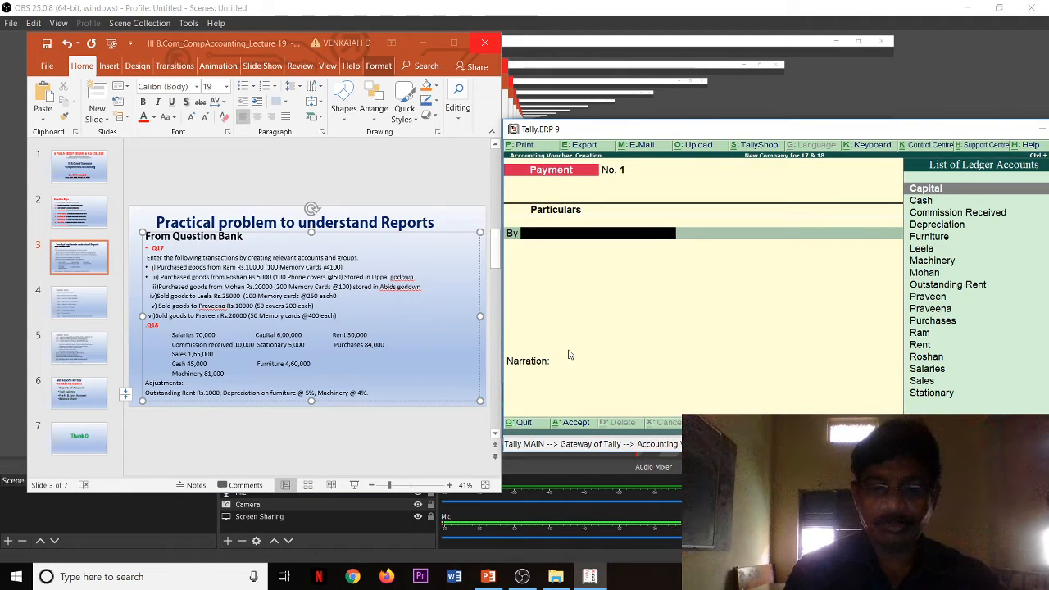
key("F9")
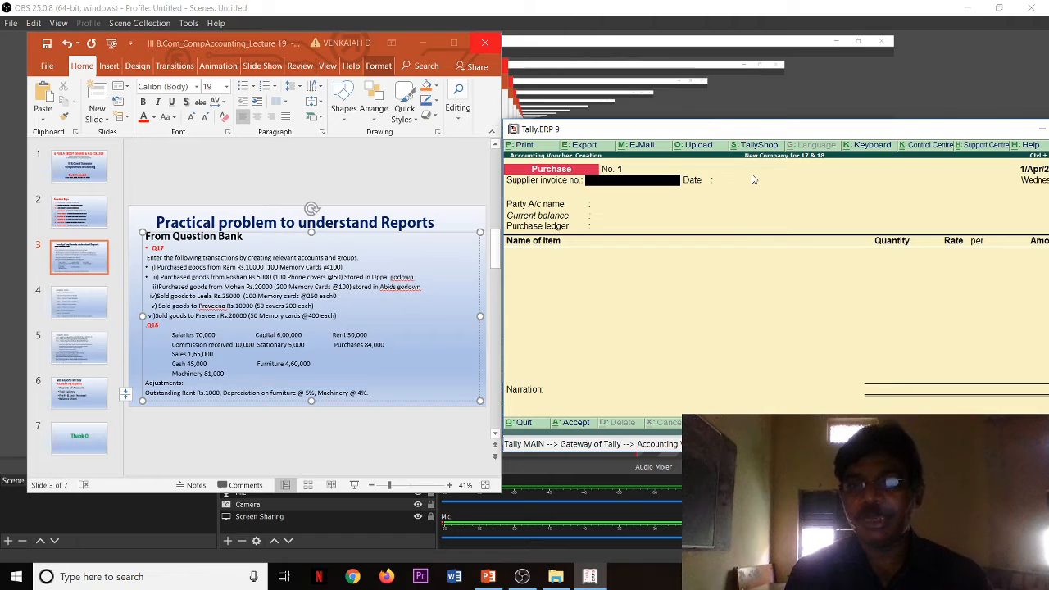
left_click_drag(758, 133, 605, 133)
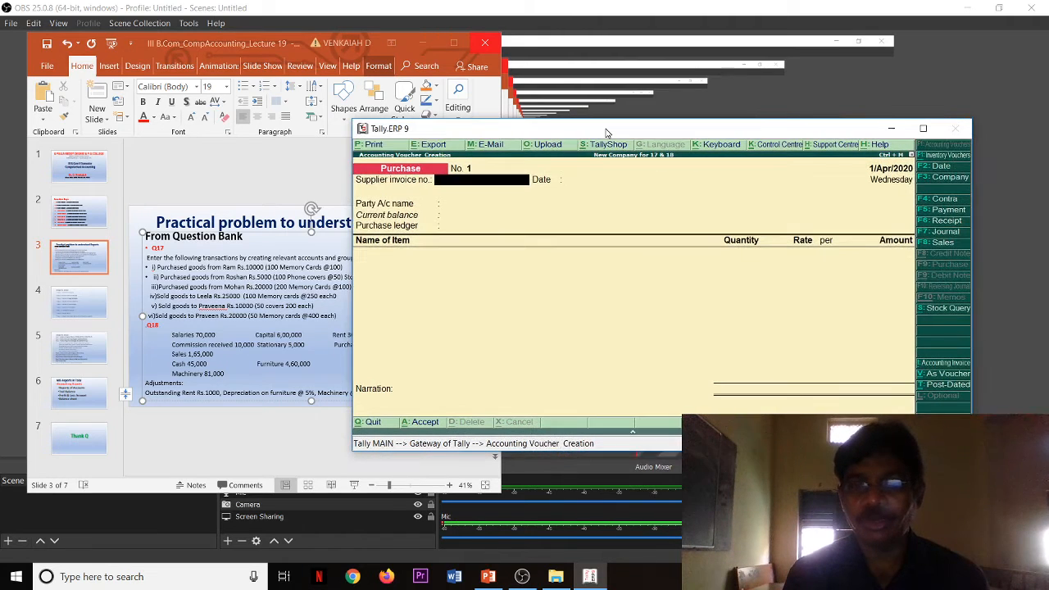
left_click(943, 377)
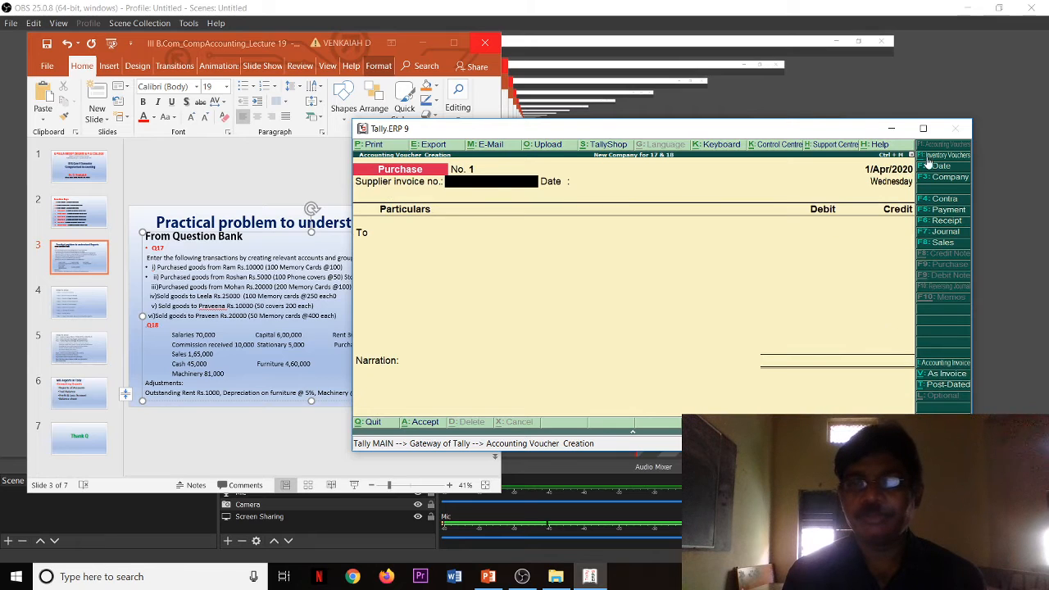
left_click_drag(810, 129, 889, 46)
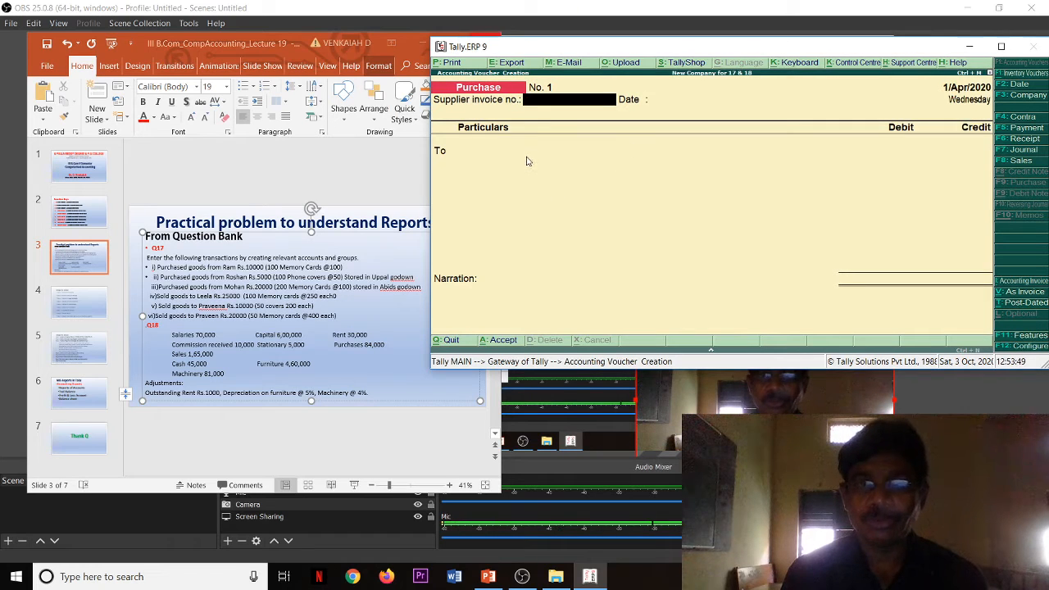
Step: Enter supplier invoice number 101 dated 1/Apr/2020 and choose the supplier from the slide's first transaction as the credited party
type("101")
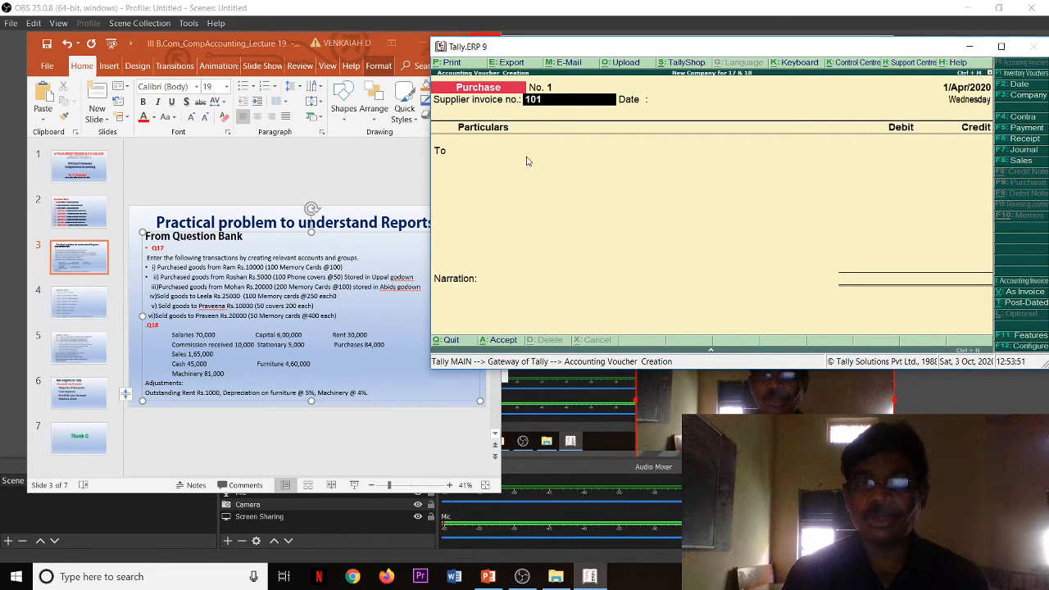
key("Return")
key("Return")
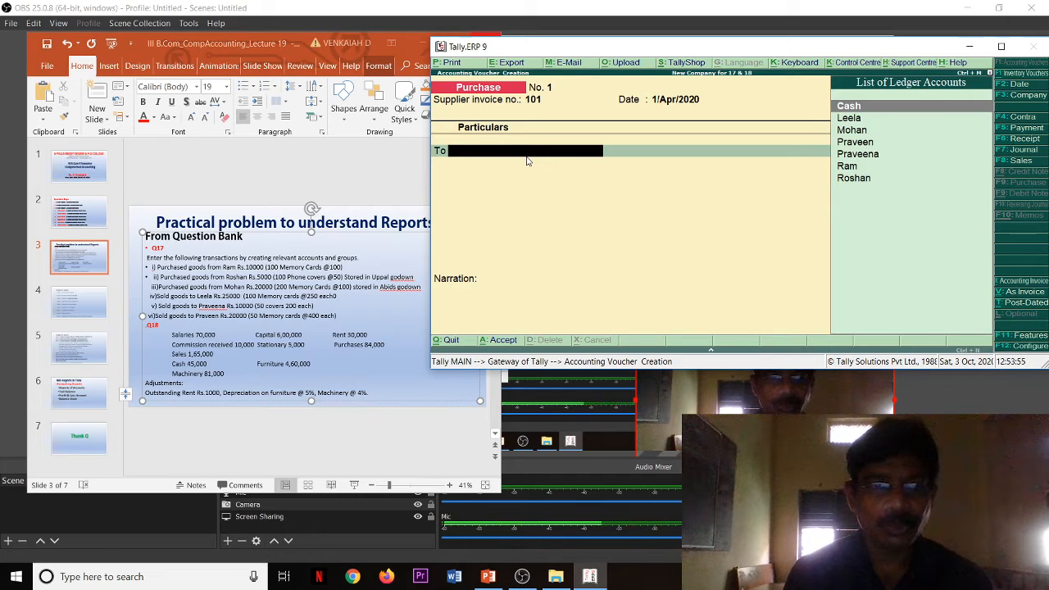
key("Down")
key("Down")
key("Down")
key("Down")
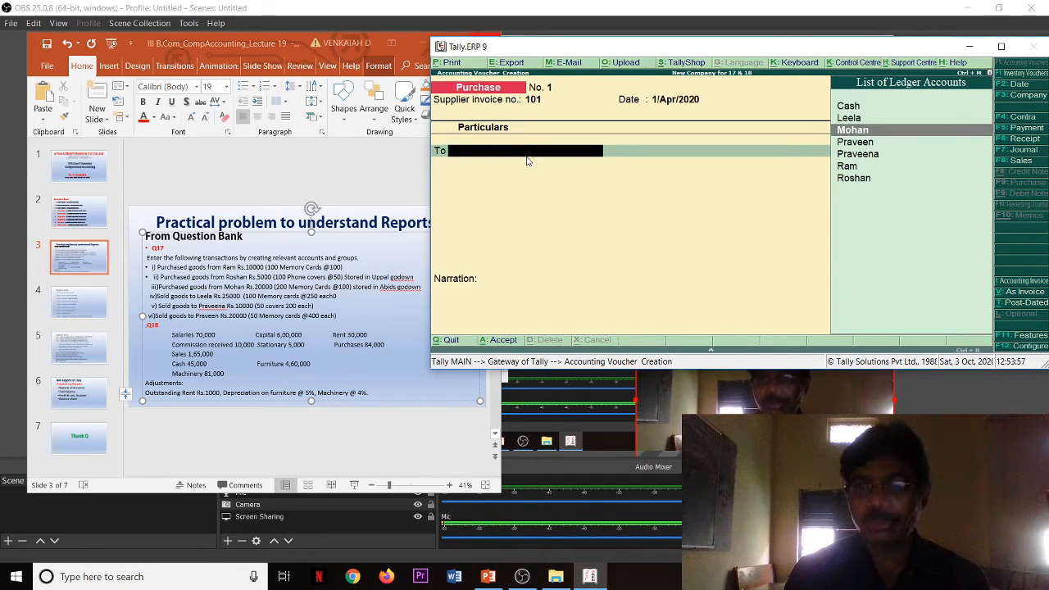
key("Down")
key("Return")
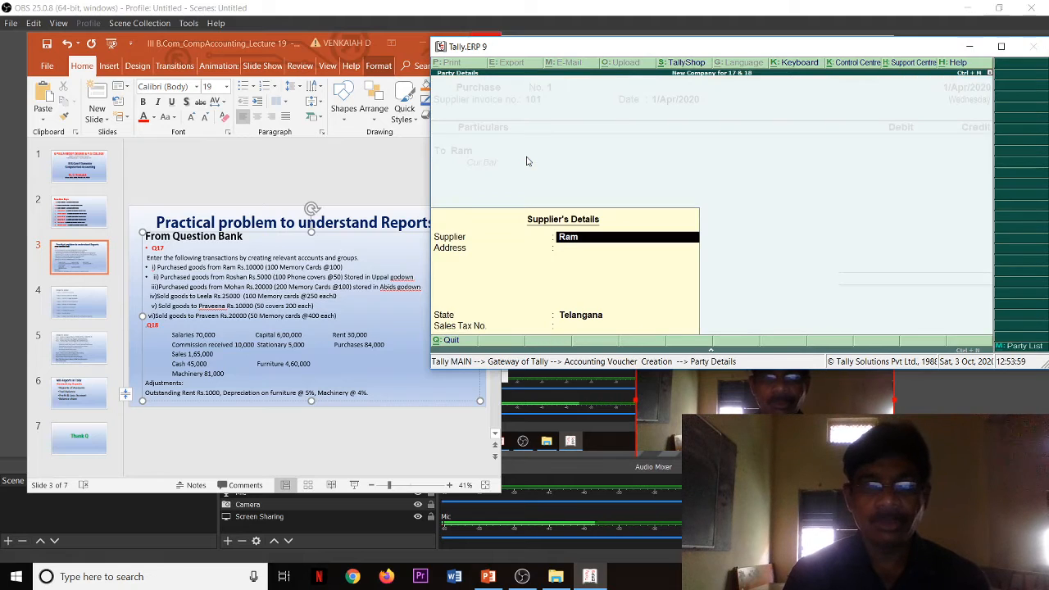
Step: Accept the supplier's details with the supplier name kept and the address left blank
type("1000")
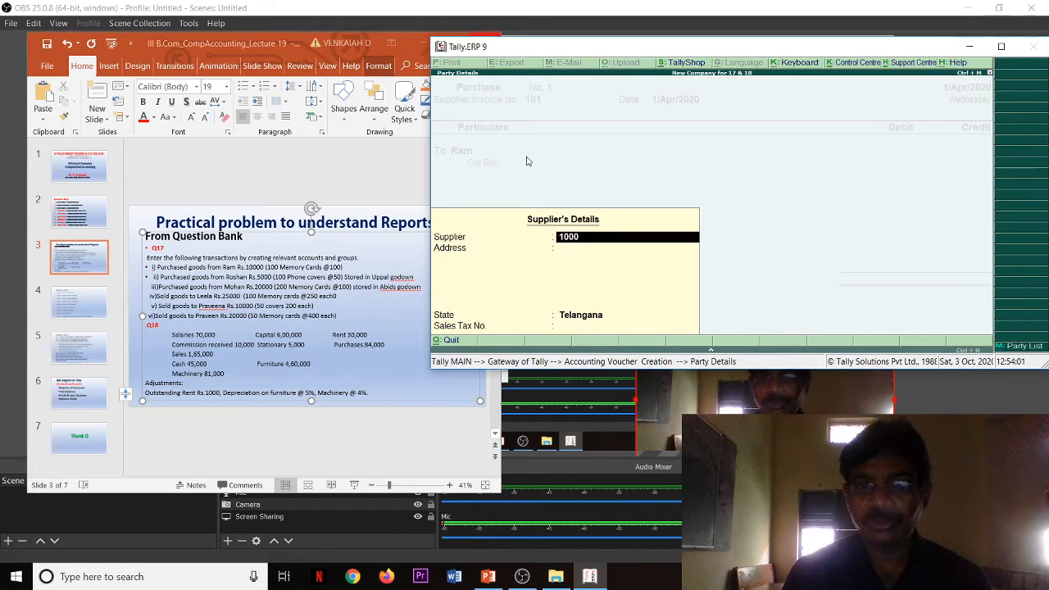
key("BackSpace")
key("BackSpace")
key("BackSpace")
key("Return")
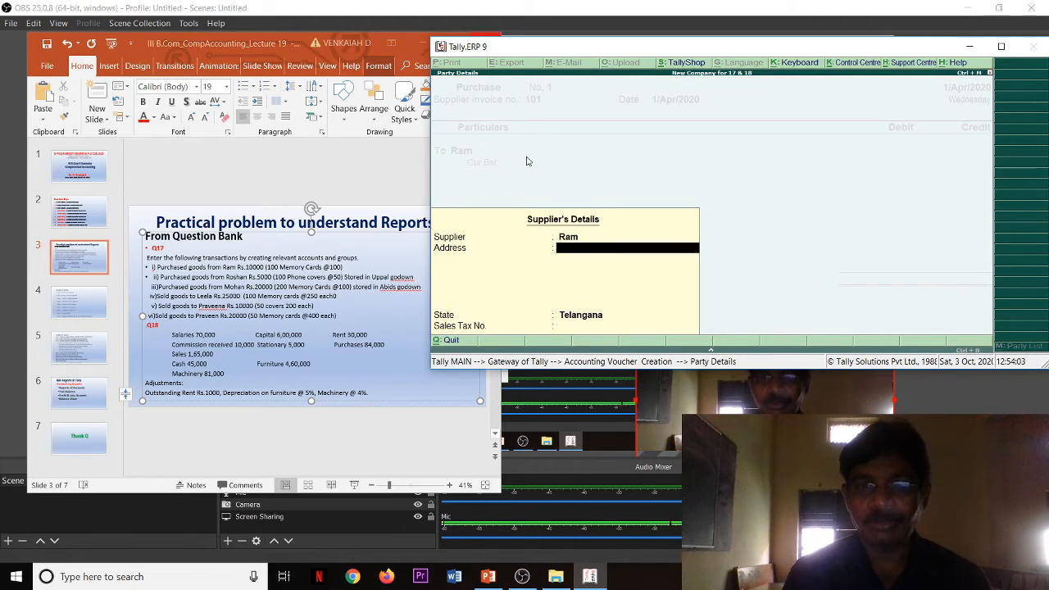
key("Return")
key("Return")
key("Return")
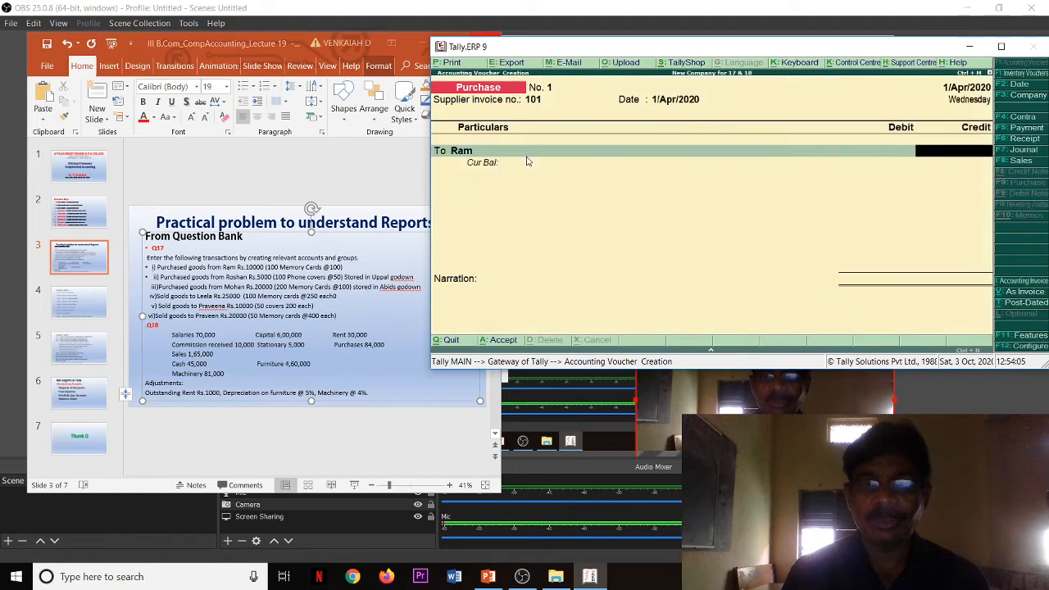
Step: Credit the supplier with 10,000 and allocate the full amount to a New Ref bill named 101
type("10000")
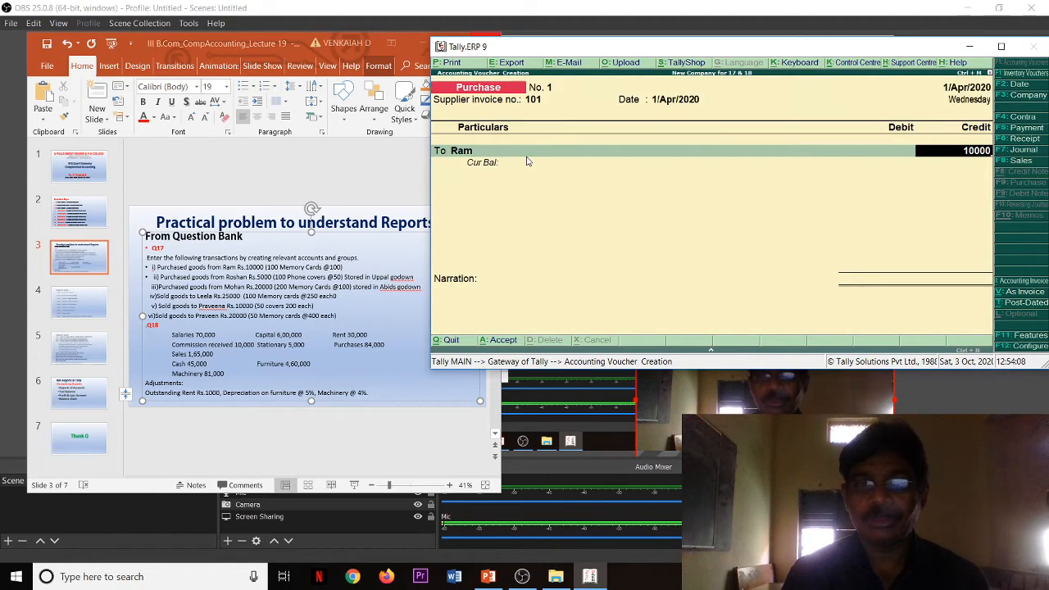
key("Return")
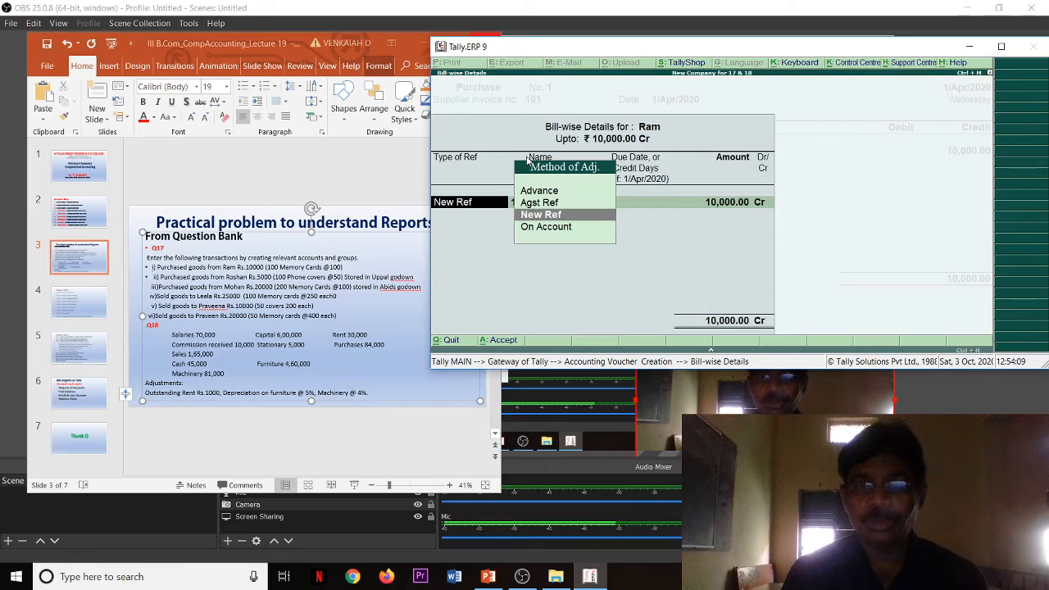
key("Return")
key("Return")
key("Return")
key("Return")
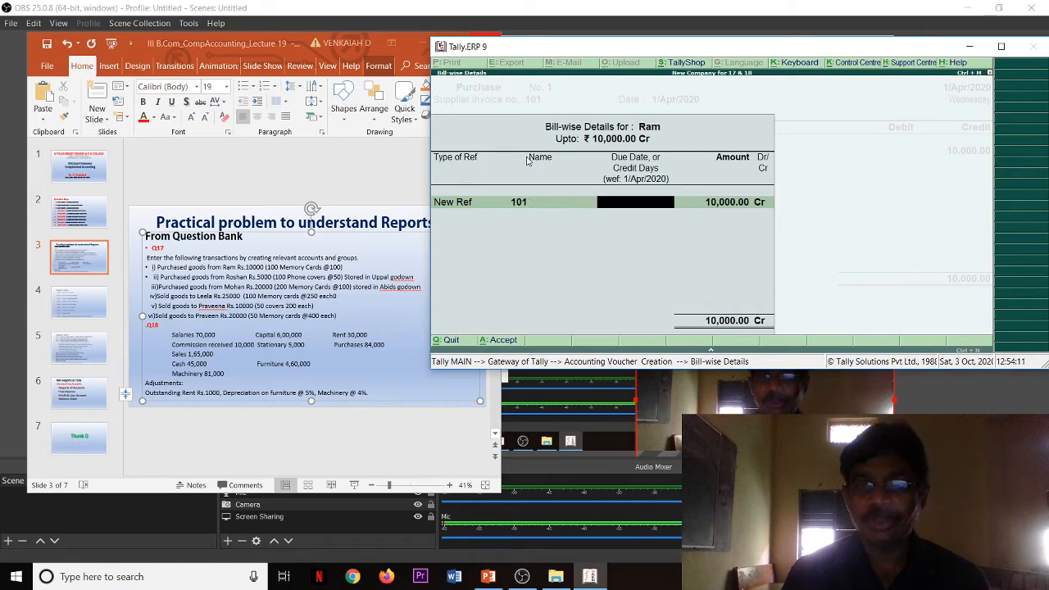
key("Return")
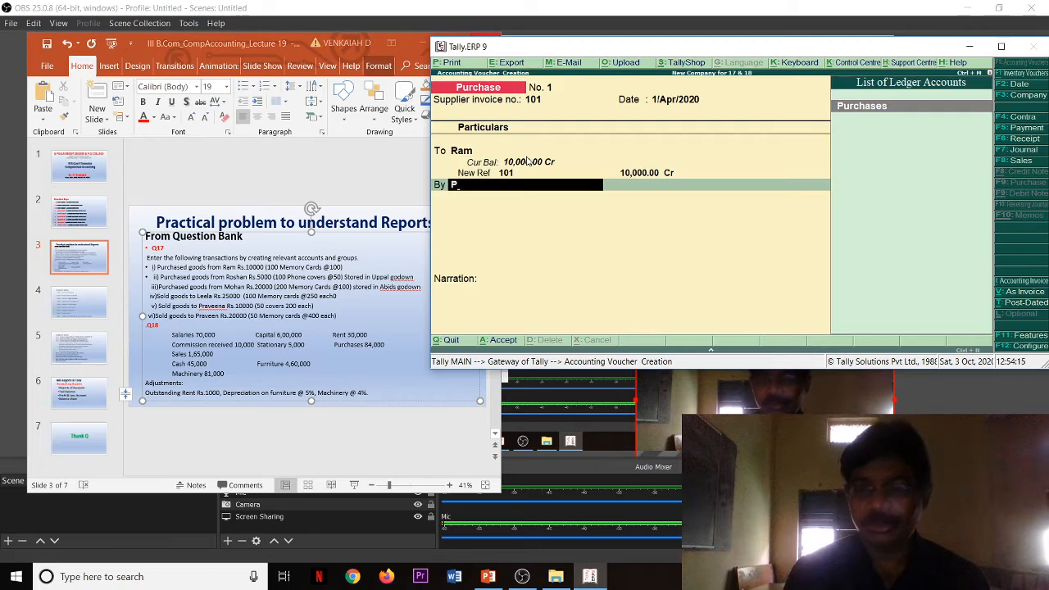
Step: Debit the Purchases ledger and allocate it to the Memory Cards stock item at the Uppal location
key("Return")
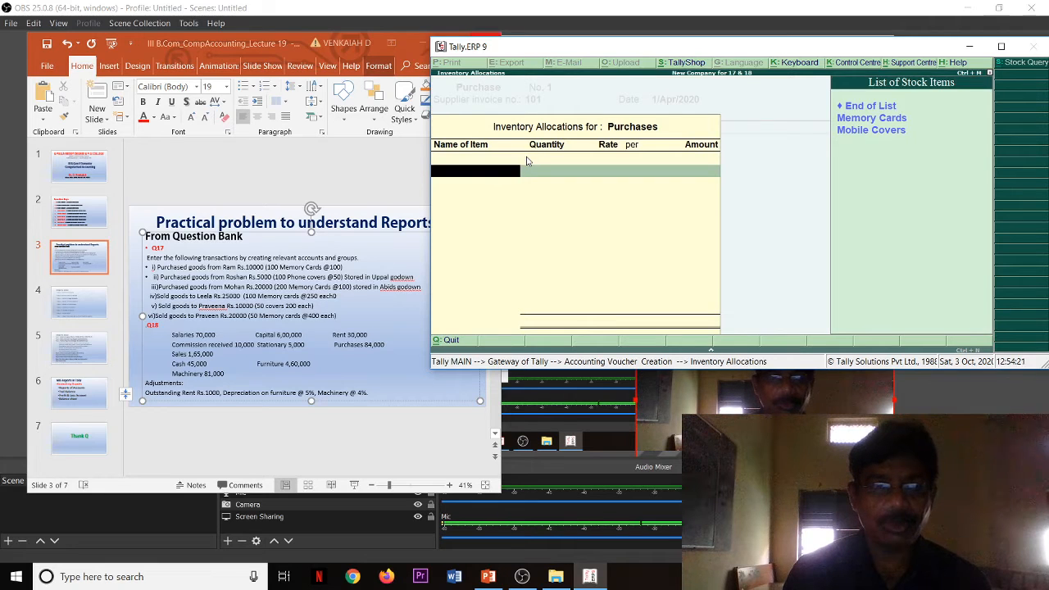
key("Down")
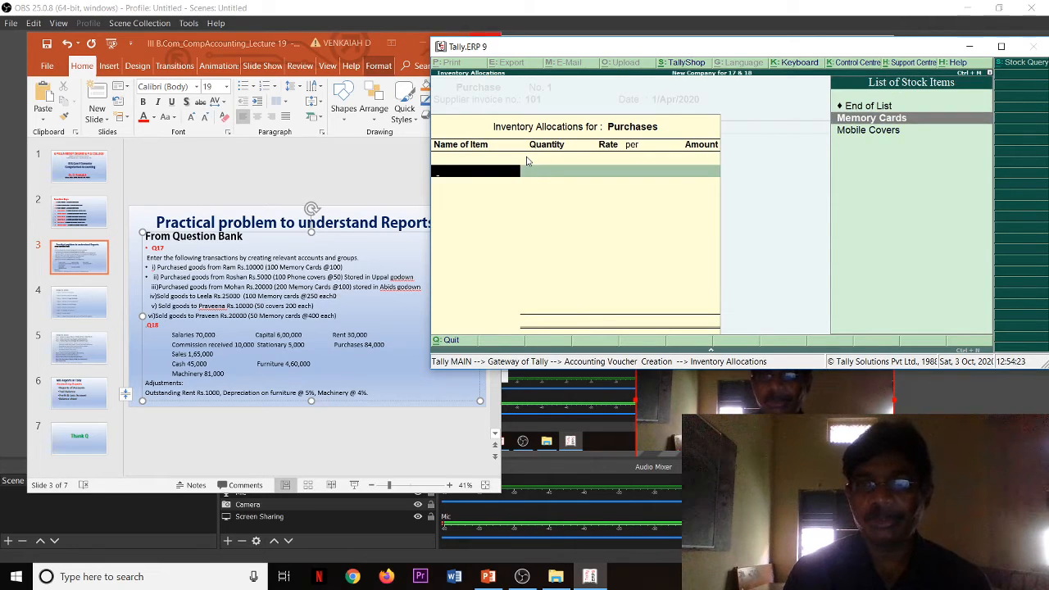
key("Return")
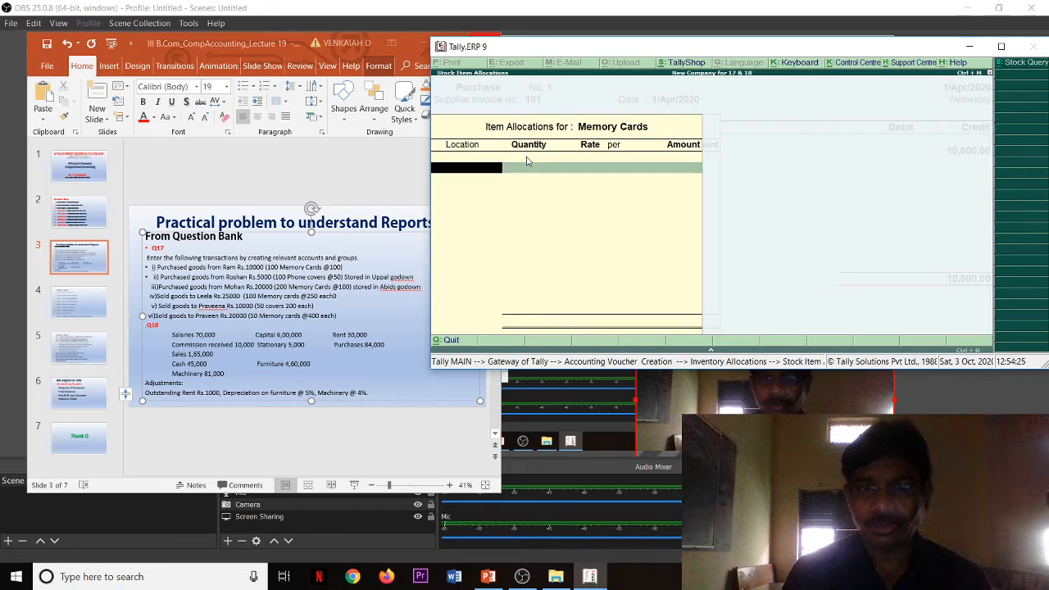
type("U")
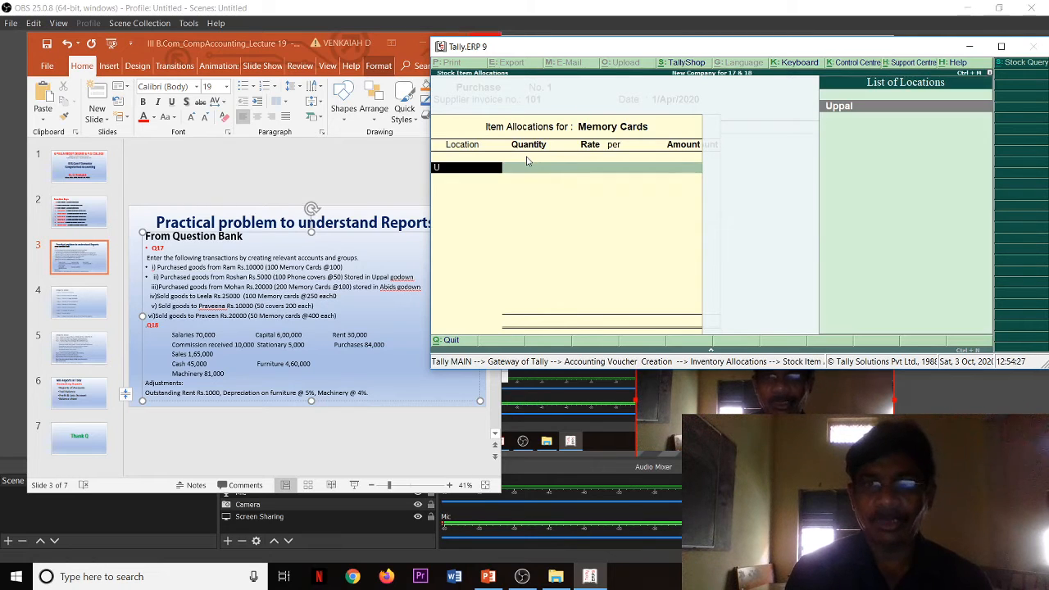
key("Return")
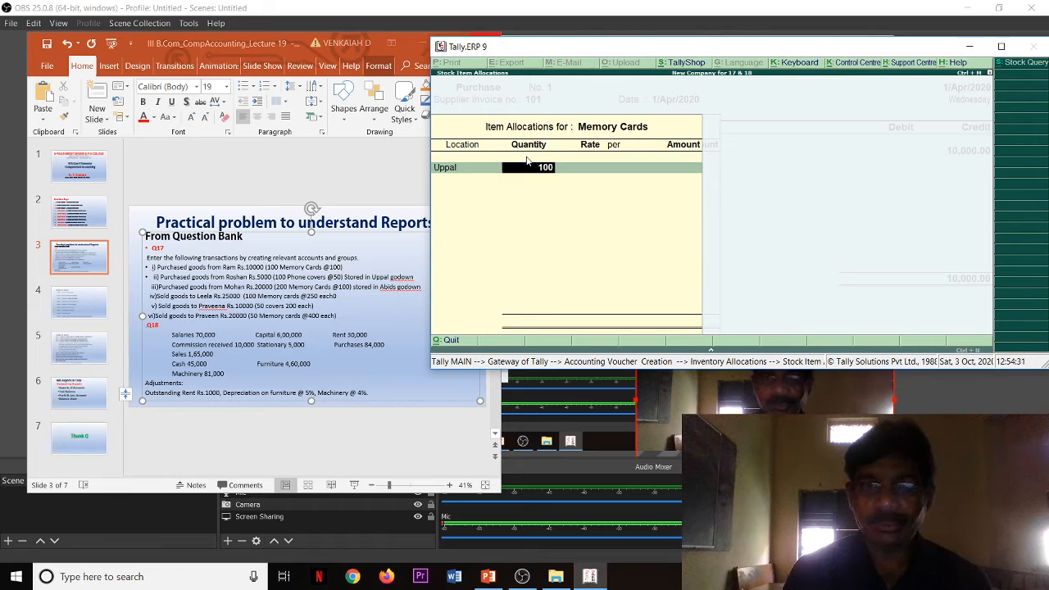
Step: Set the Memory Cards quantity to 100 at a rate of 100 each and save the voucher without a narration
key("Return")
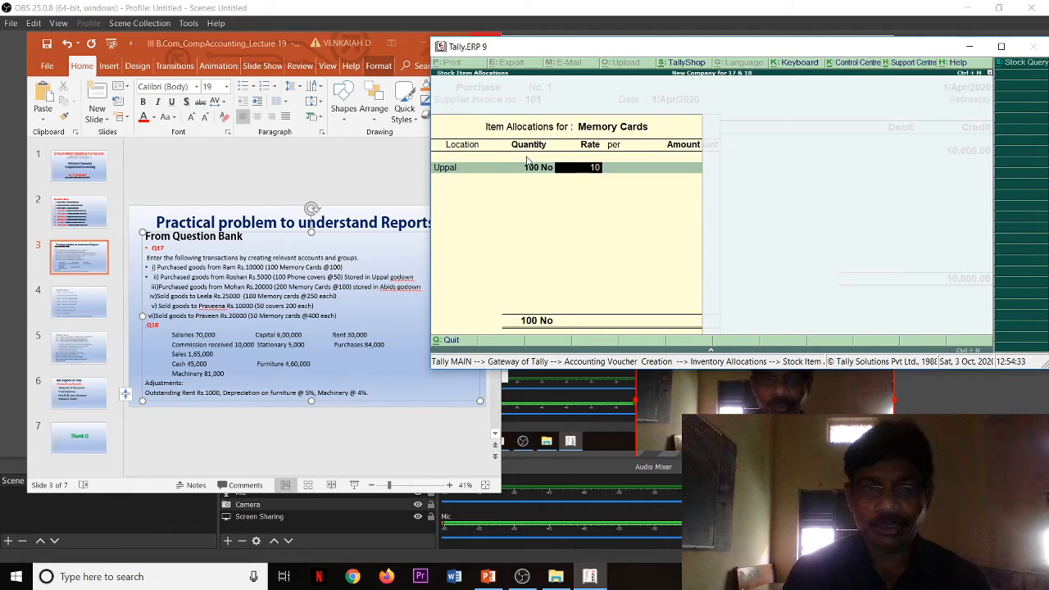
type("100")
key("Return")
key("Return")
key("Return")
key("Return")
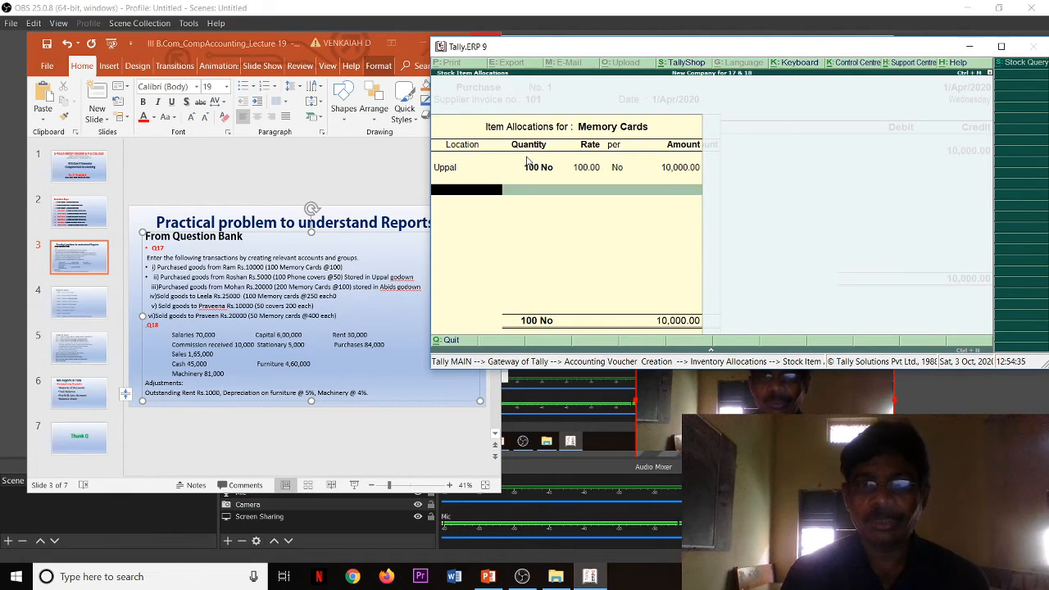
key("Return")
key("Return")
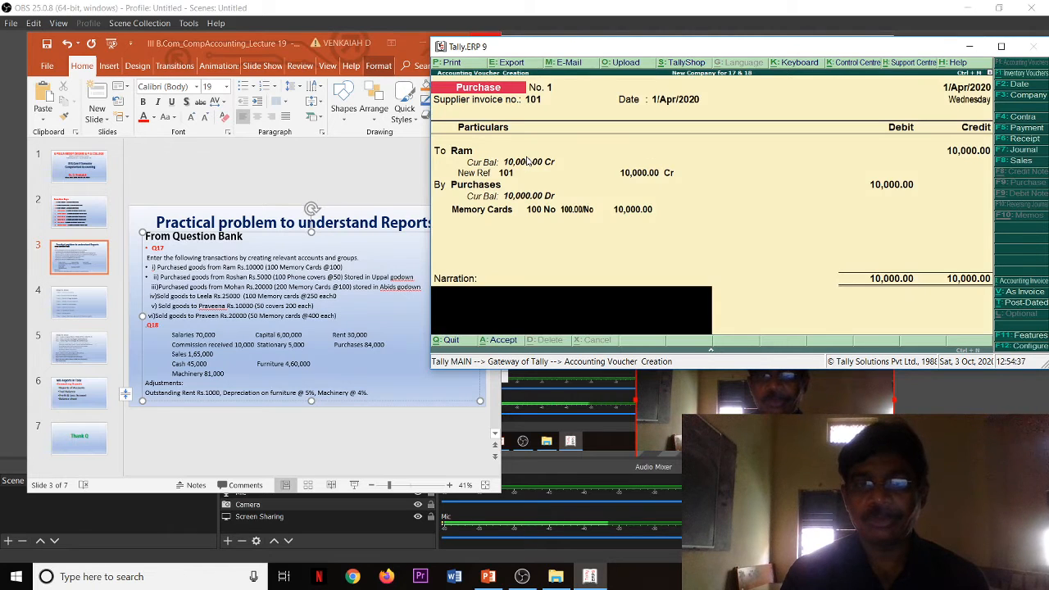
key("Return")
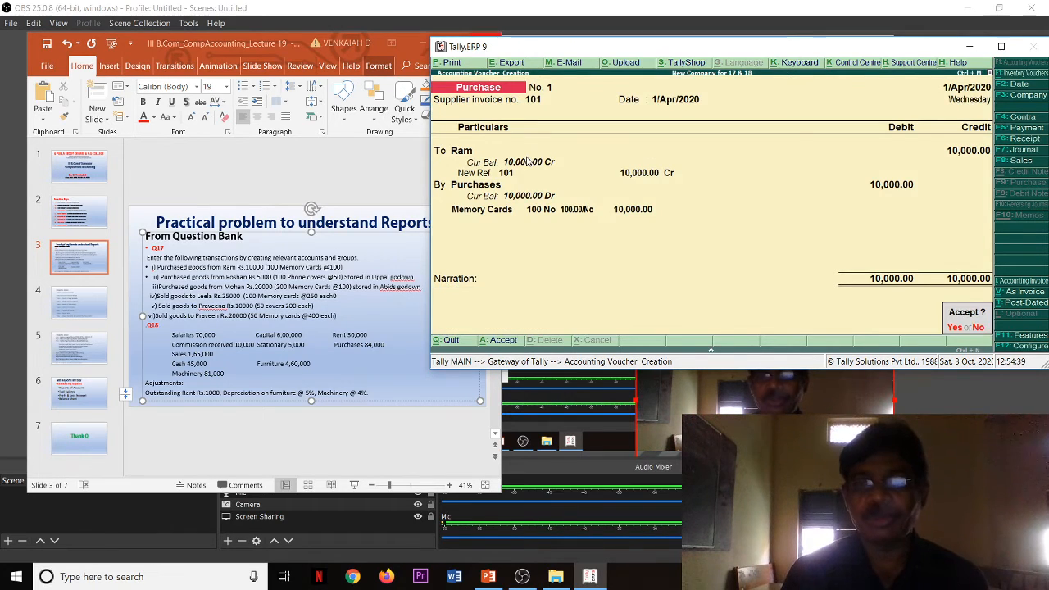
key("Return")
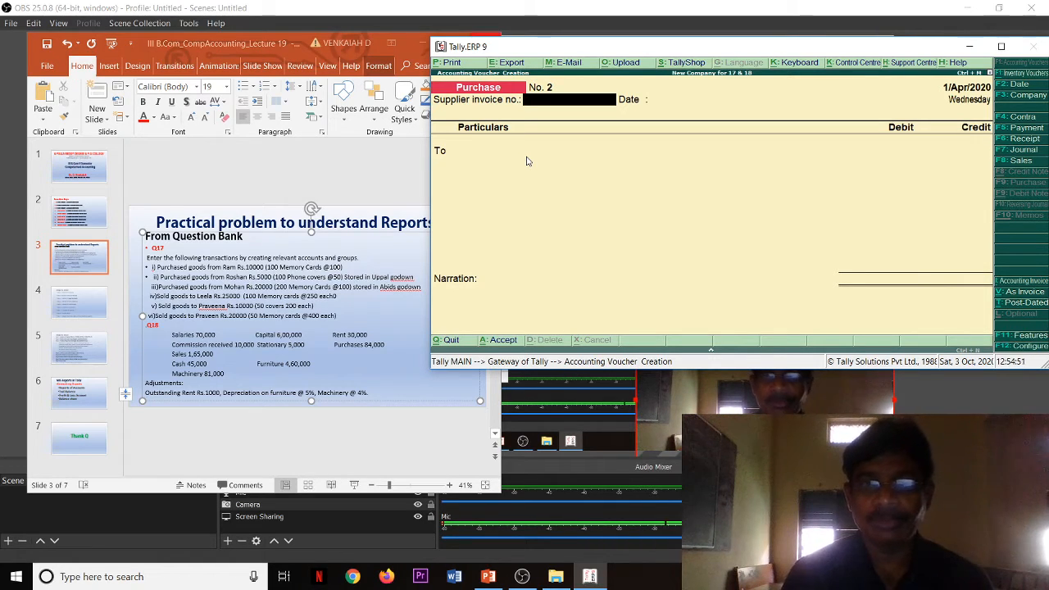
Step: Enter supplier invoice number 102 dated 1/Apr/2020 and choose the party ledger of the slide's second purchase transaction
type("102")
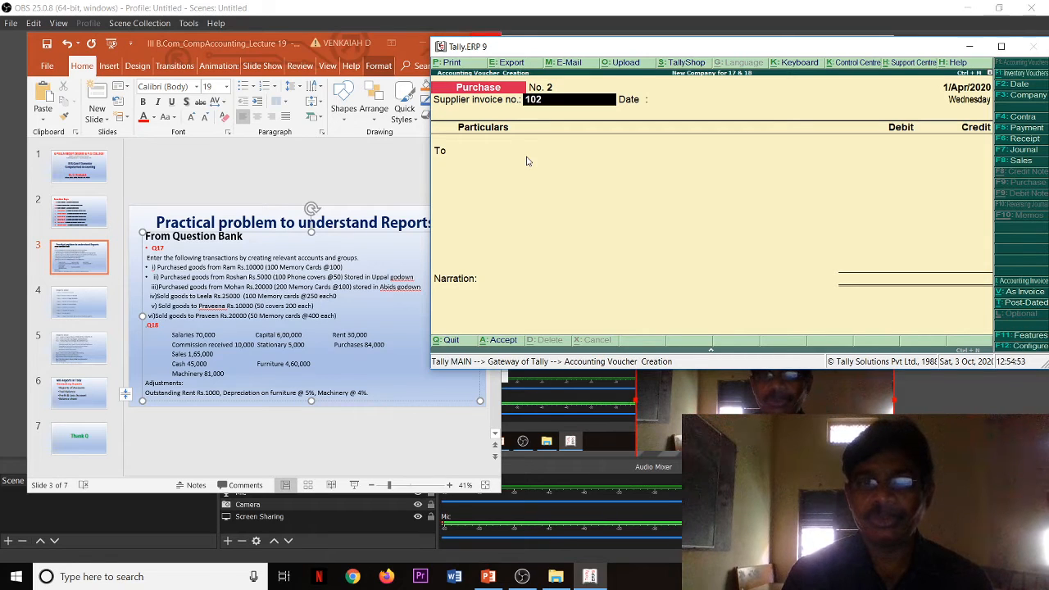
key("Return")
key("Return")
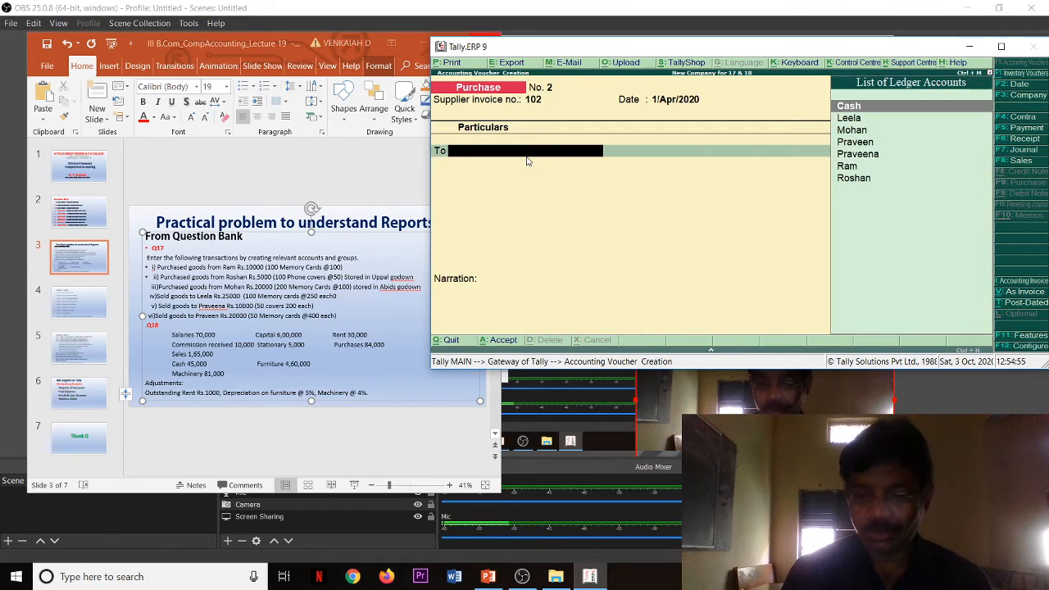
key("Down")
key("Down")
key("Down")
key("Down")
key("Down")
key("Down")
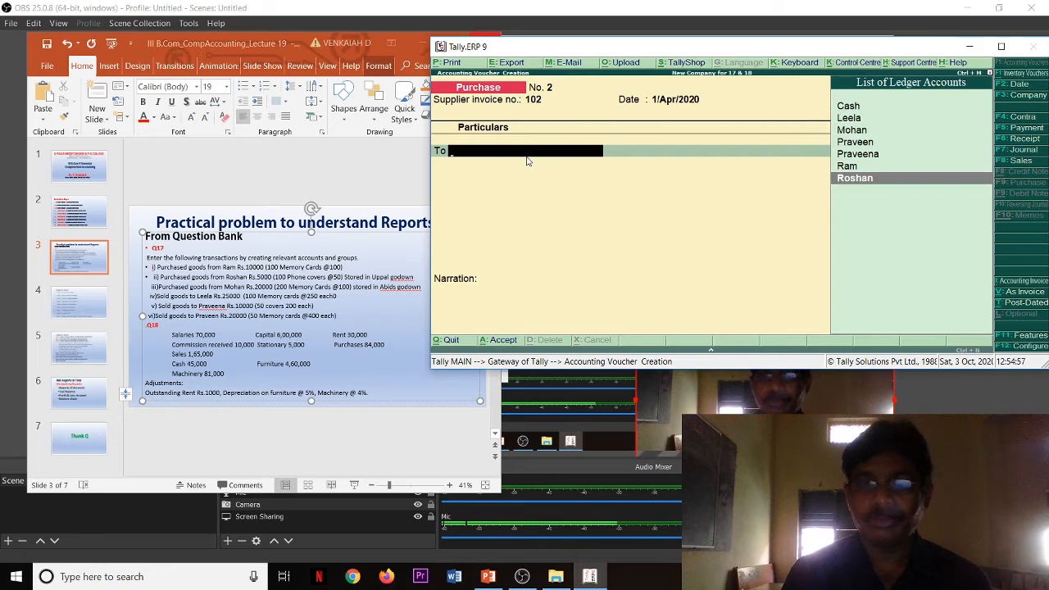
key("Return")
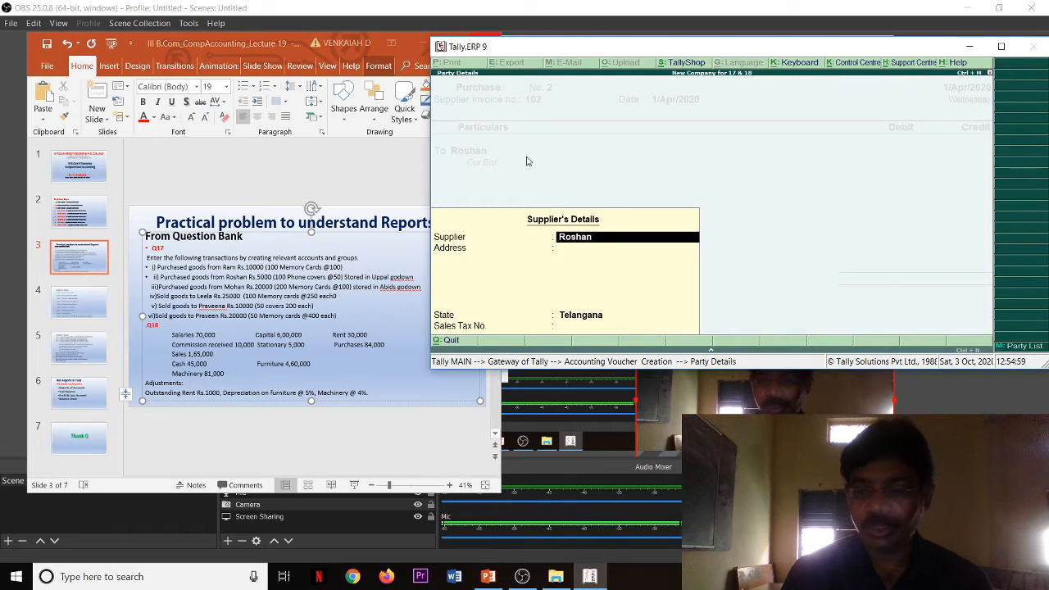
Step: Accept the supplier's details with the supplier name cleared and the address left blank
type("5")
key("BackSpace")
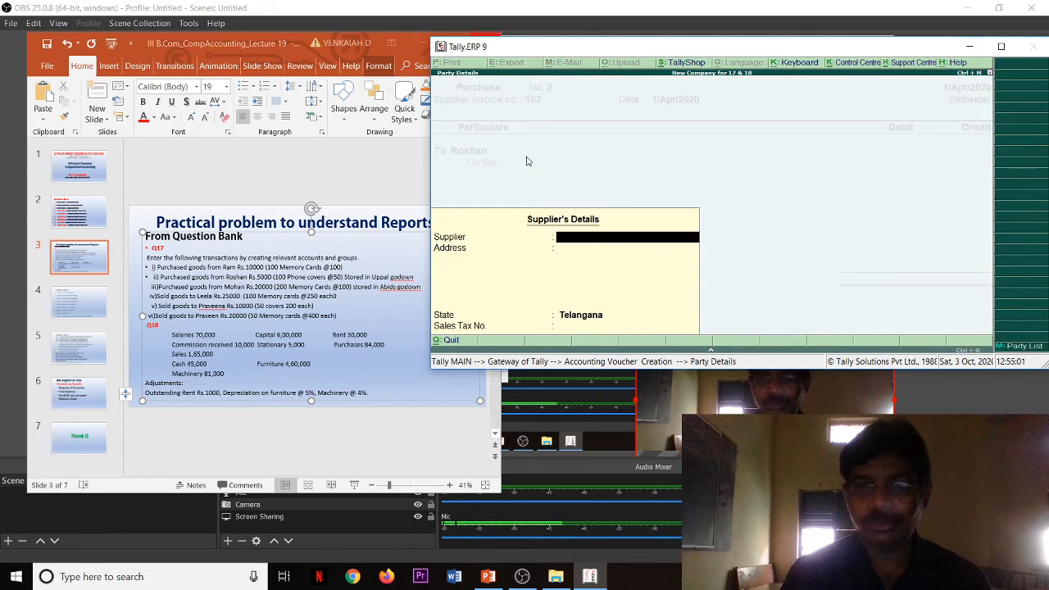
key("Return")
key("Return")
key("Return")
key("Return")
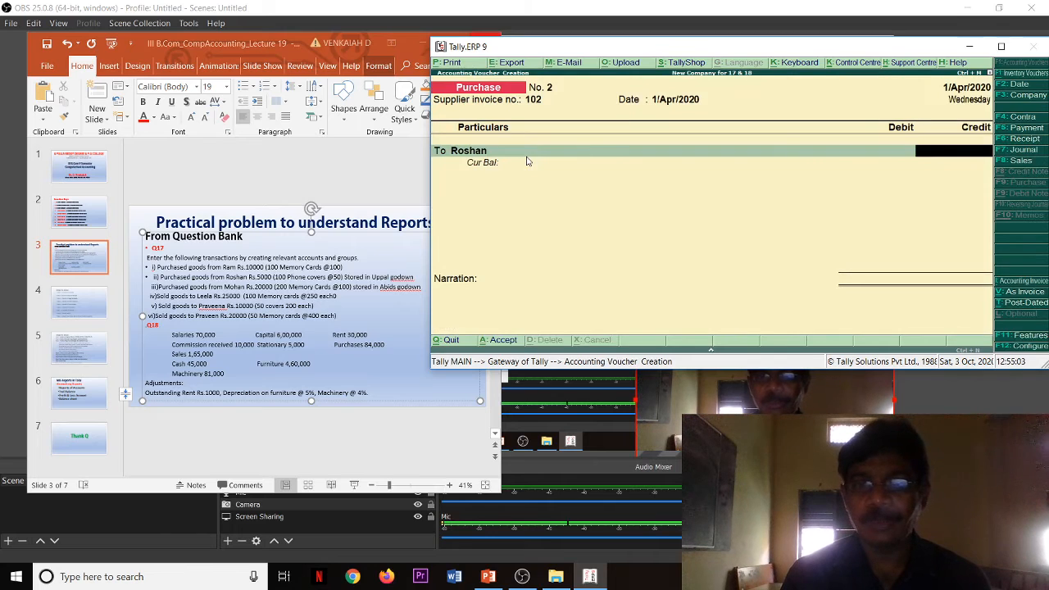
Step: Credit the supplier with 5,000 and allocate the full amount to a New Ref bill named 102
type("5,00")
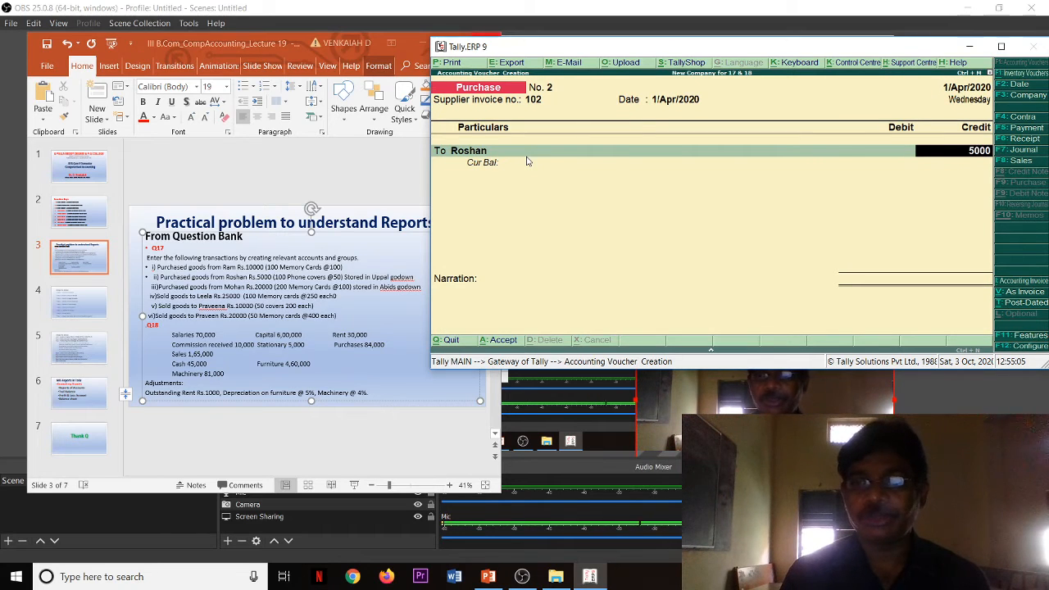
type("0")
key("Return")
key("Return")
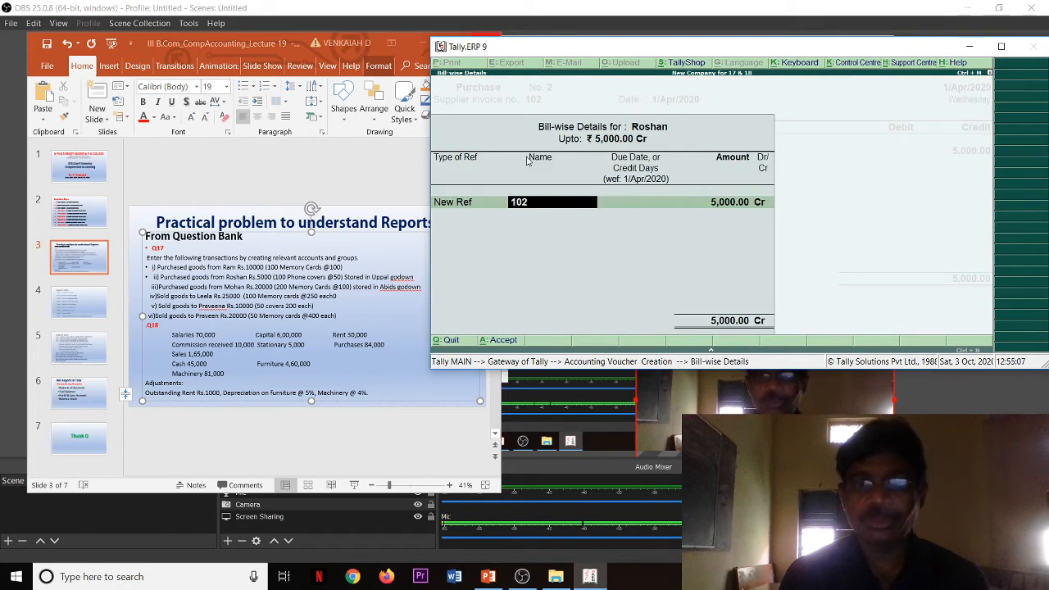
key("Return")
key("Return")
key("Return")
key("Return")
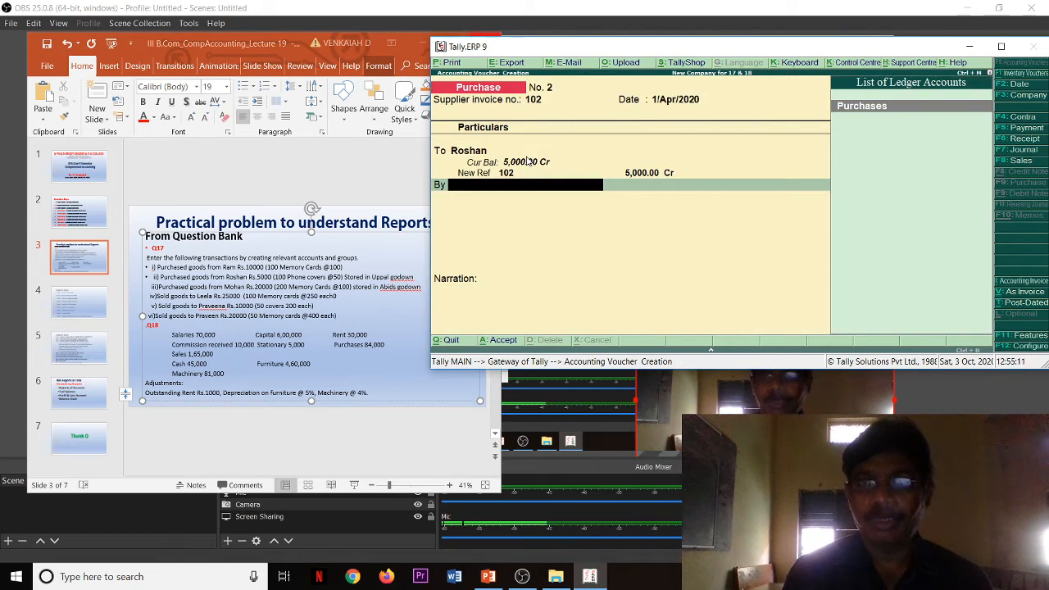
Step: Debit the Purchases ledger and allocate it to the Mobile Covers stock item at the Uppal location
key("Return")
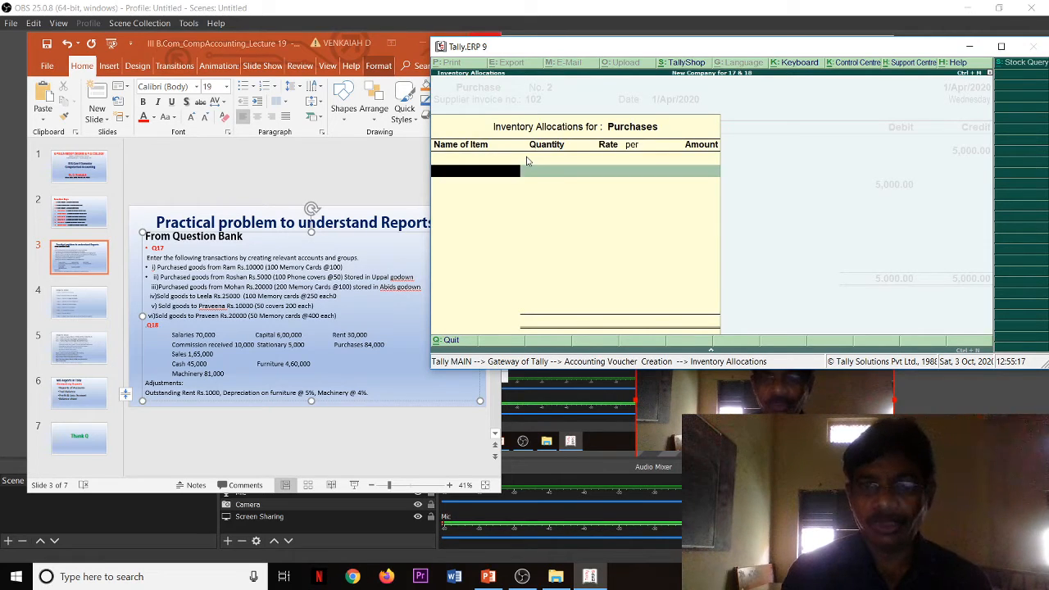
type("p")
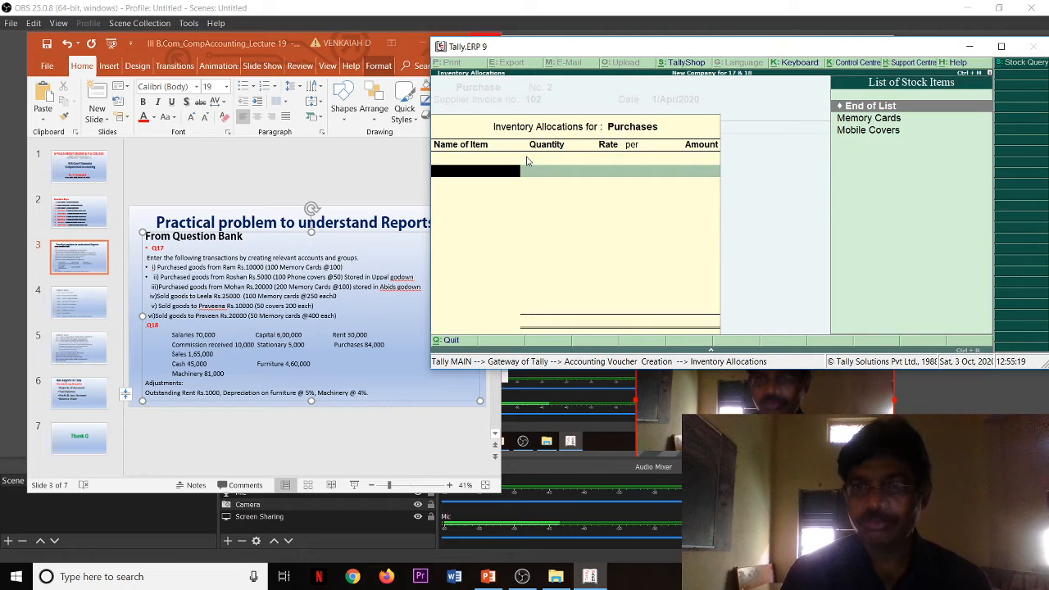
key("Down")
key("Down")
key("Return")
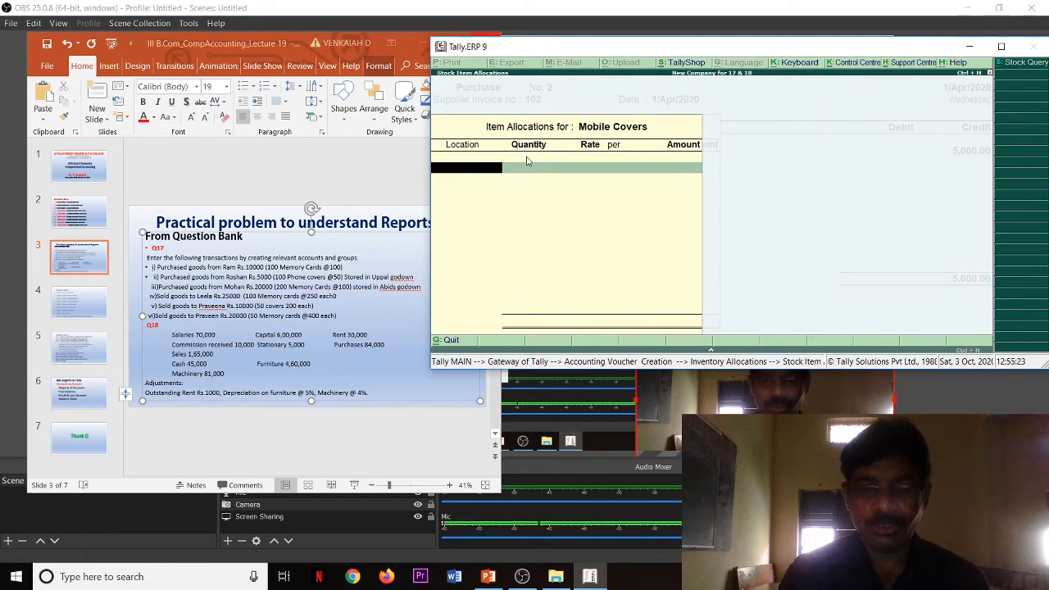
type("U")
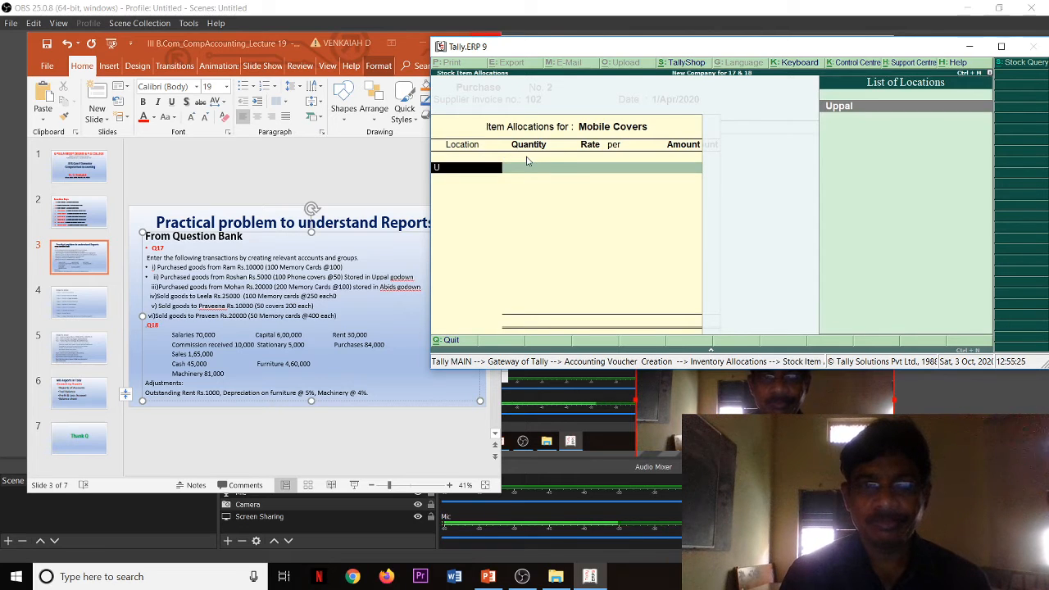
key("Return")
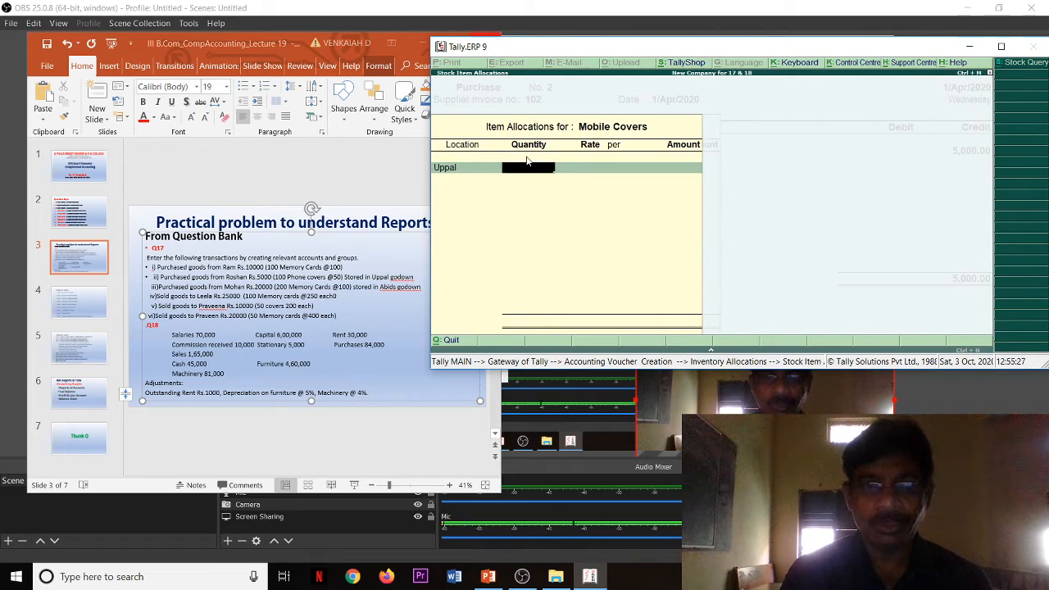
Step: Set the Mobile Covers quantity to 100 at a rate of 50 each and save the voucher without a narration
type("100")
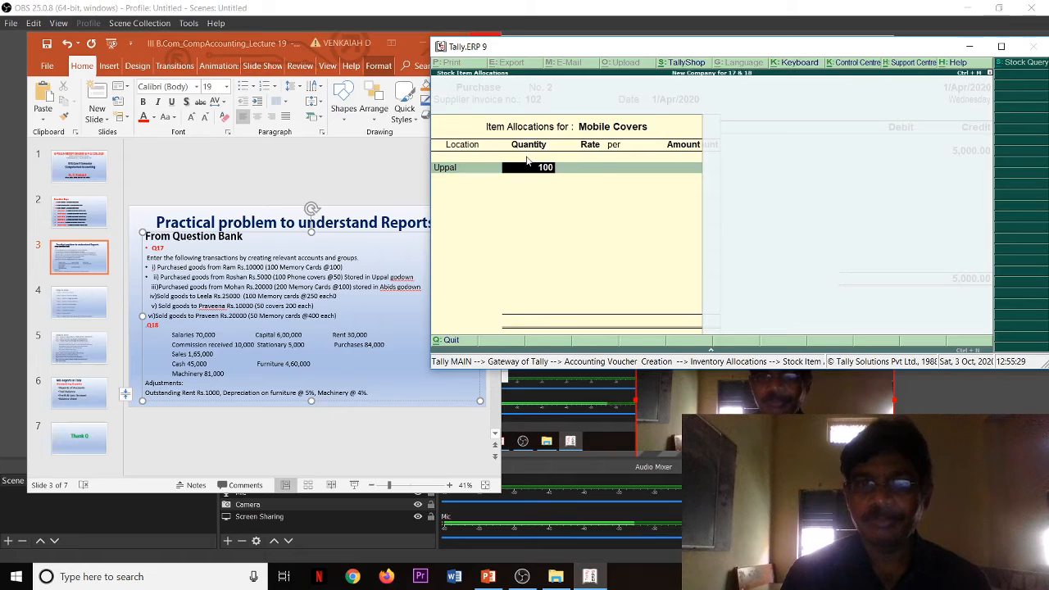
key("Return")
type("50")
key("Return")
key("Return")
key("Return")
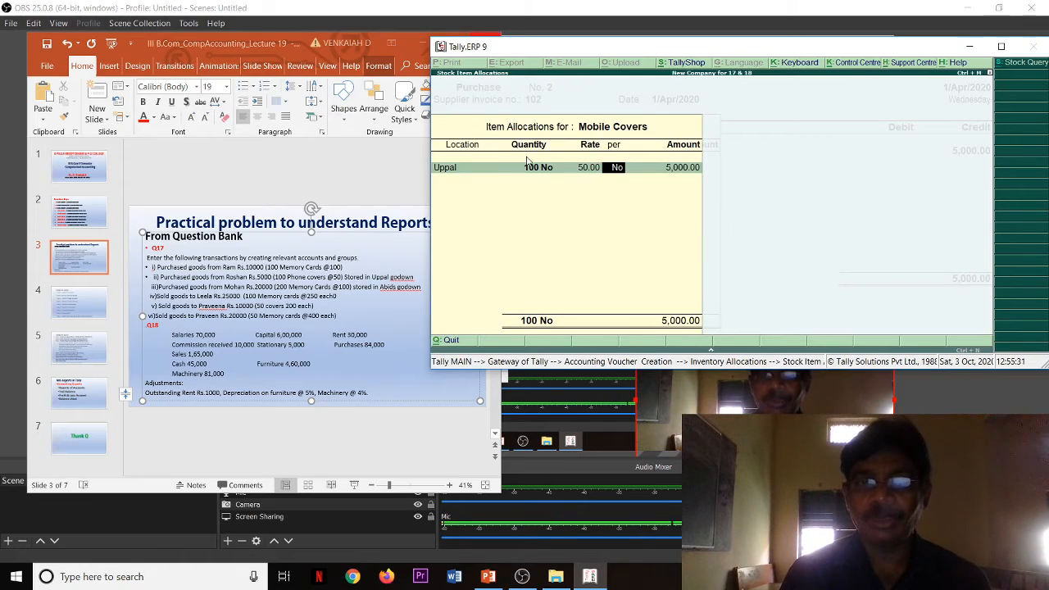
key("Return")
key("Return")
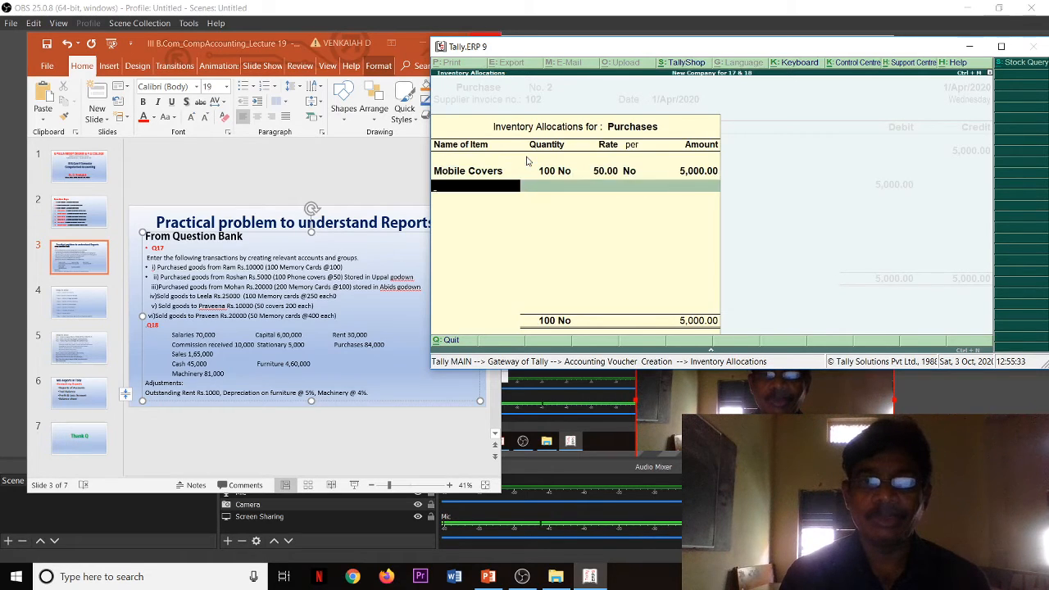
key("Return")
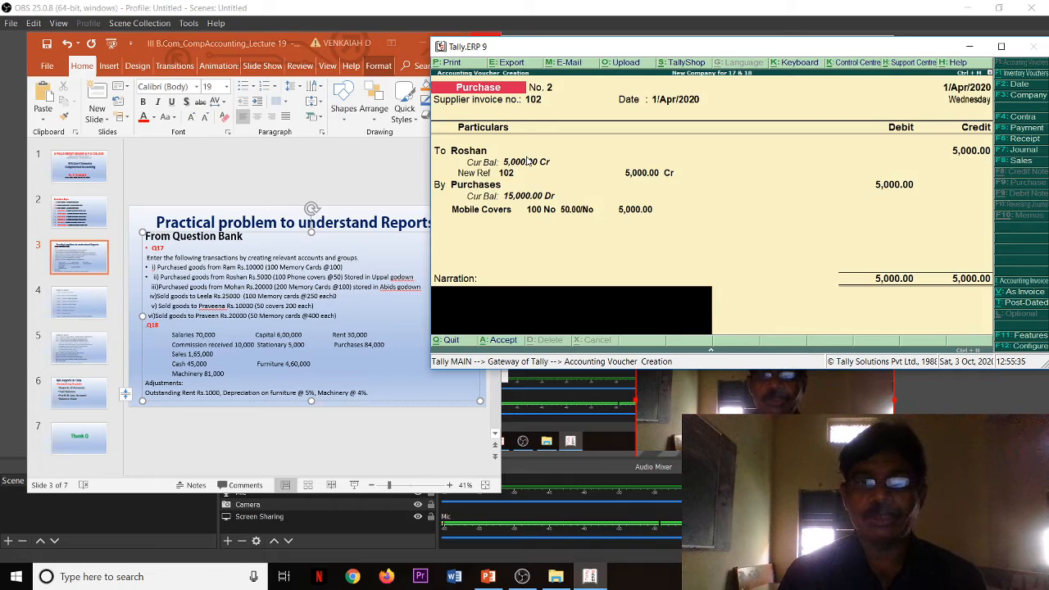
key("Return")
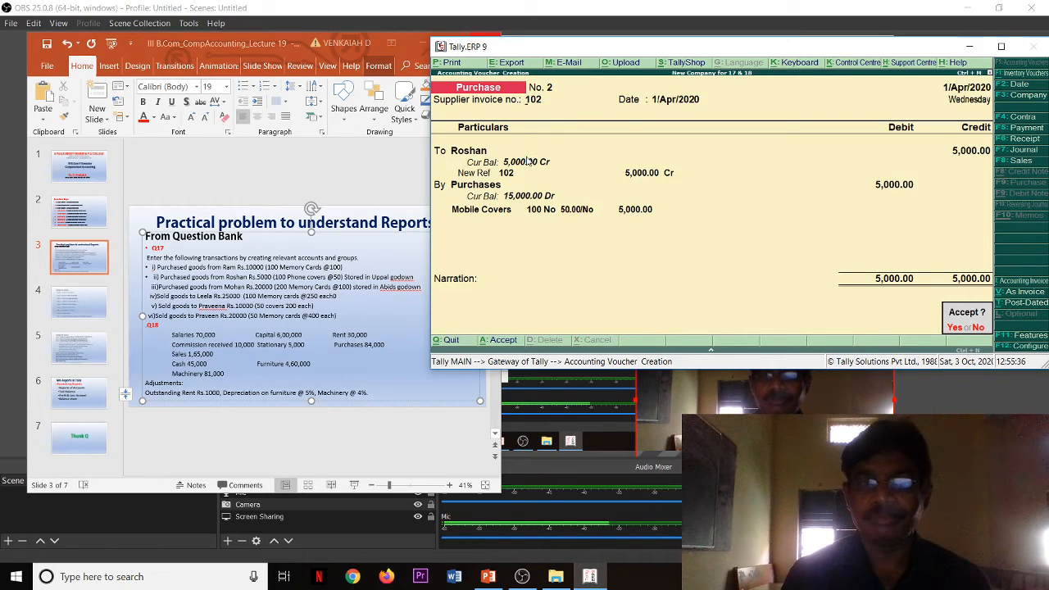
key("Return")
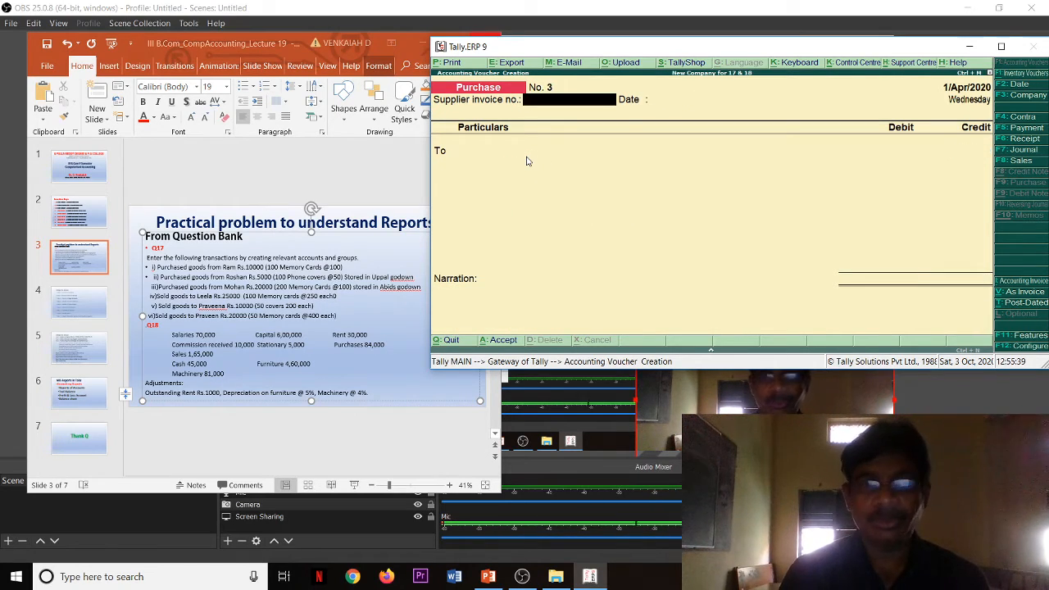
Step: Enter supplier invoice number 103 dated 1/Apr/2020 and choose the party ledger of the slide's third purchase transaction
type("103")
key("Return")
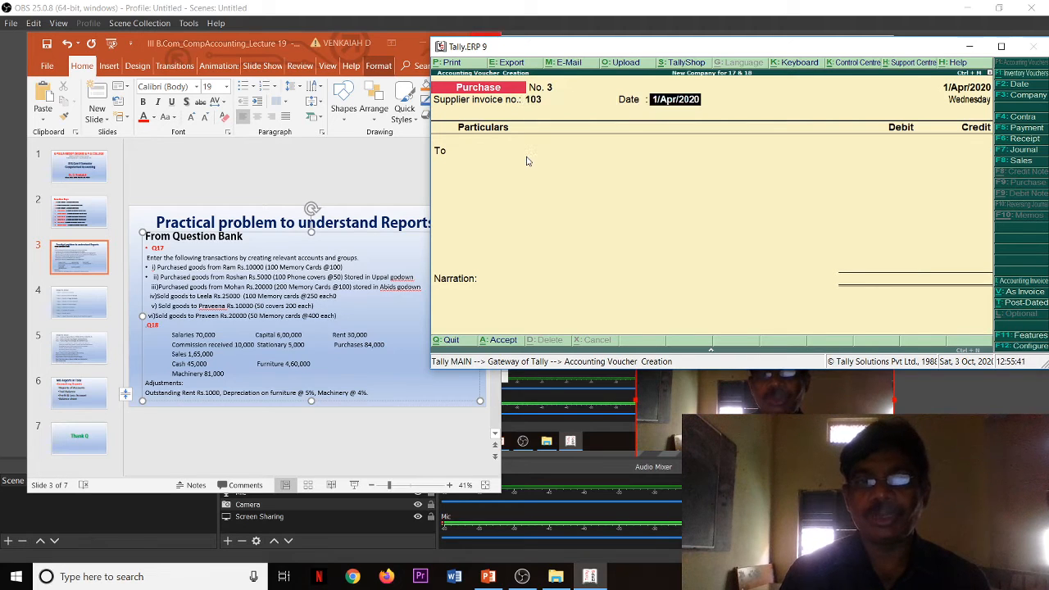
key("Return")
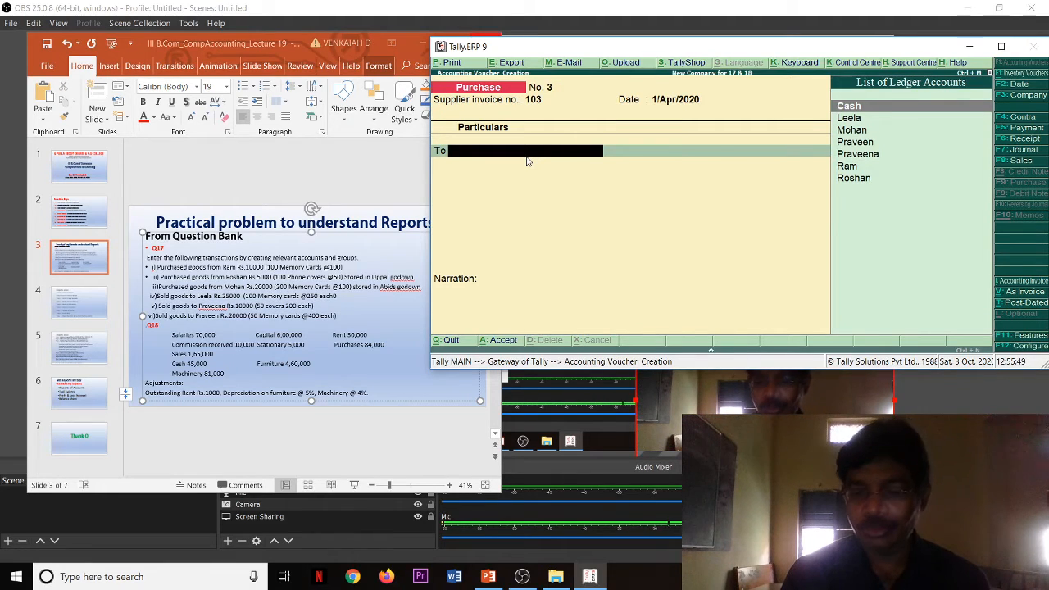
key("Down")
key("Down")
key("Return")
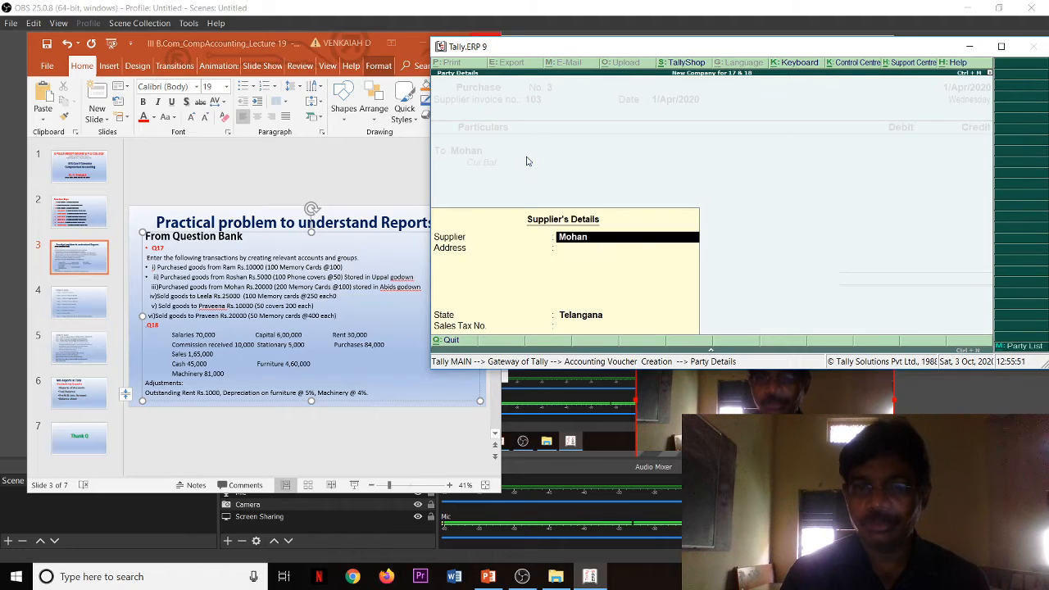
Step: Accept the third supplier's details with the supplier name kept and the address left blank
key("Return")
key("Return")
key("Return")
key("Return")
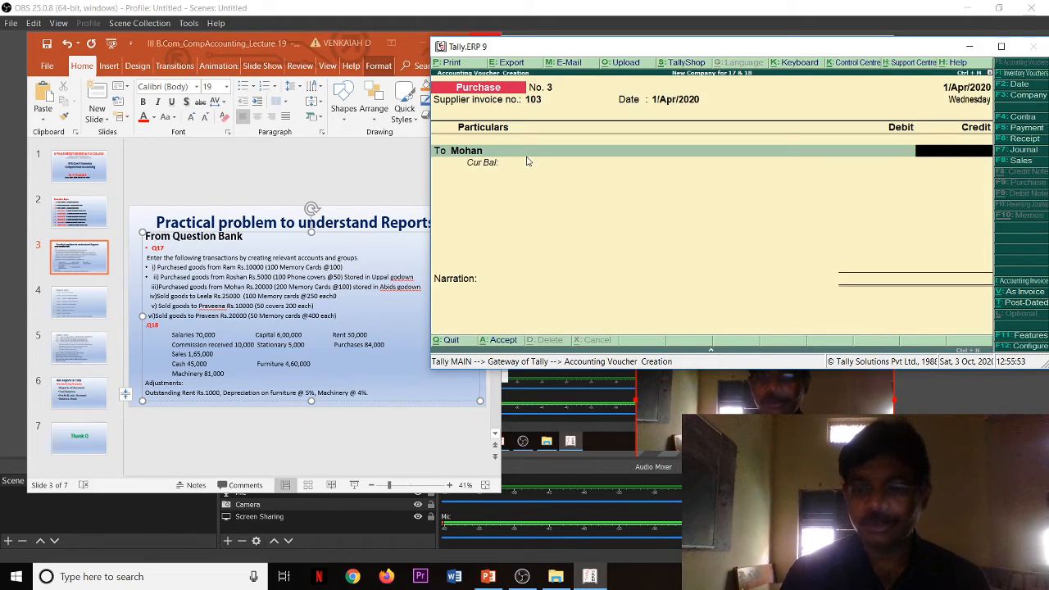
Step: Credit the supplier with 20,000 and allocate the full amount to a New Ref bill named 103
type("20000")
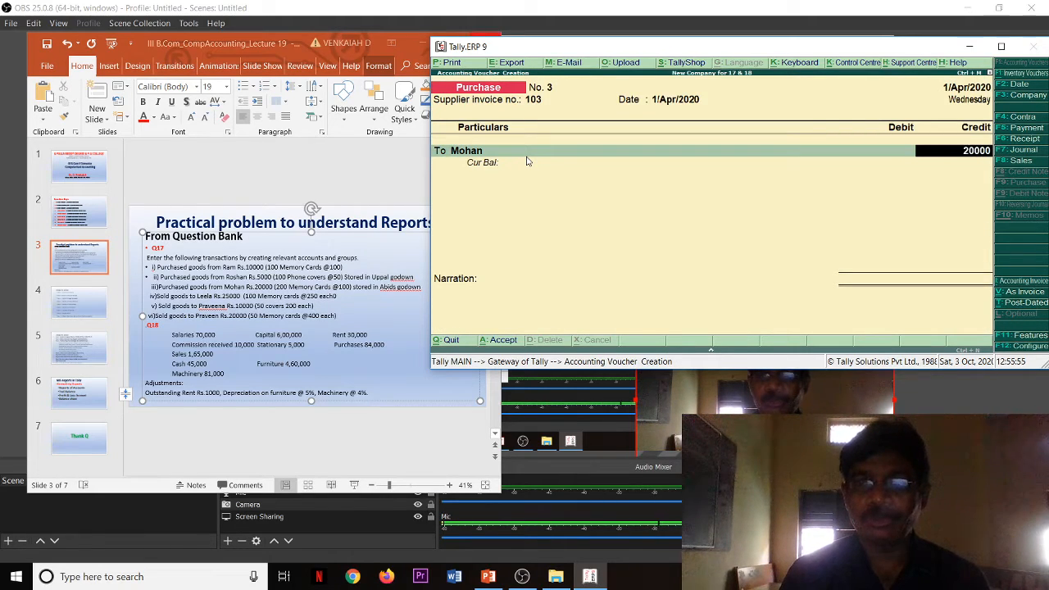
key("Return")
key("Return")
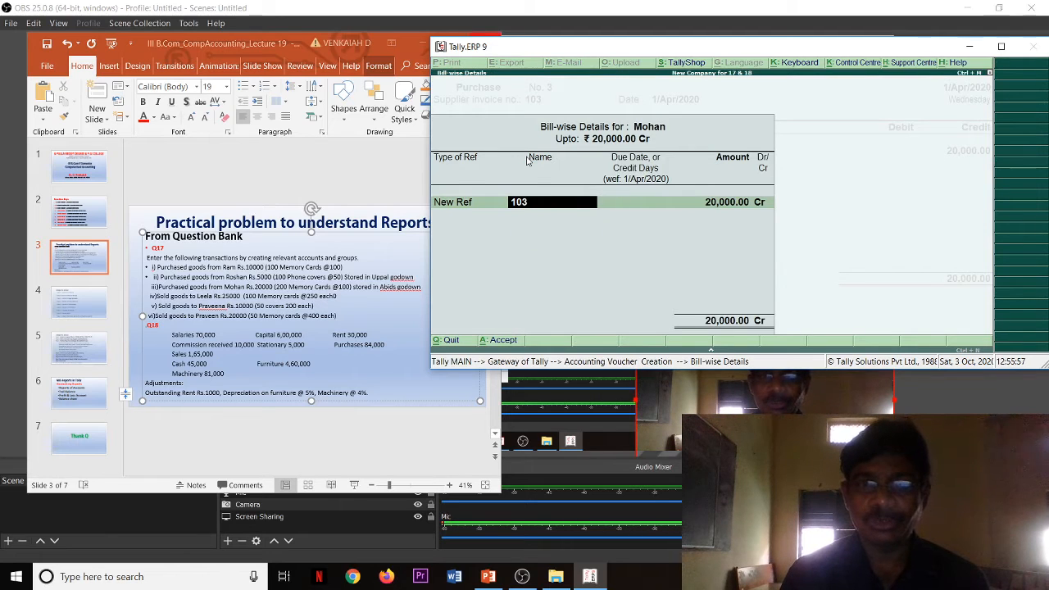
key("Return")
key("Return")
key("Return")
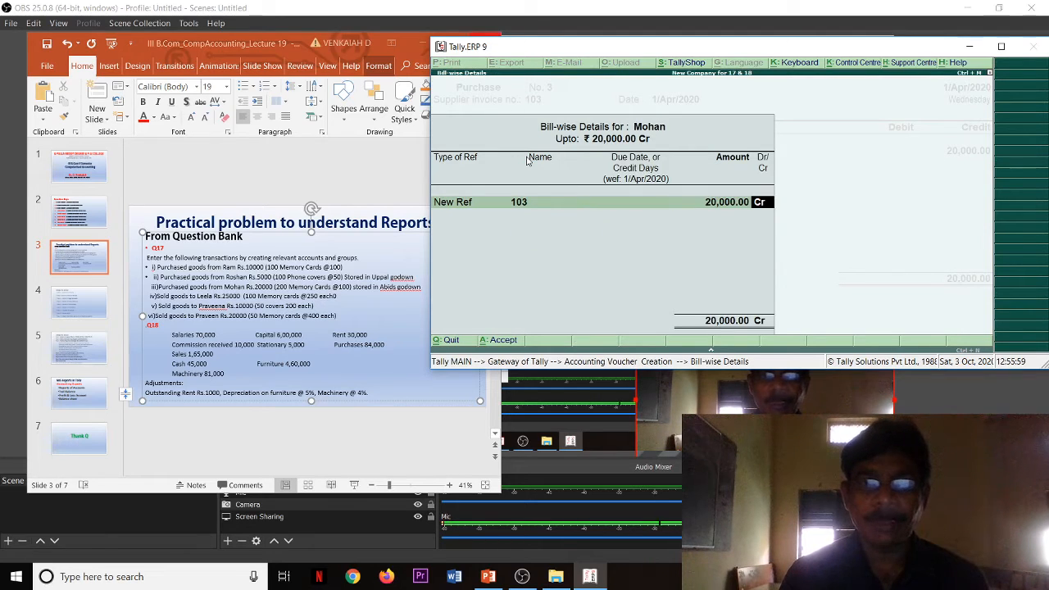
key("Return")
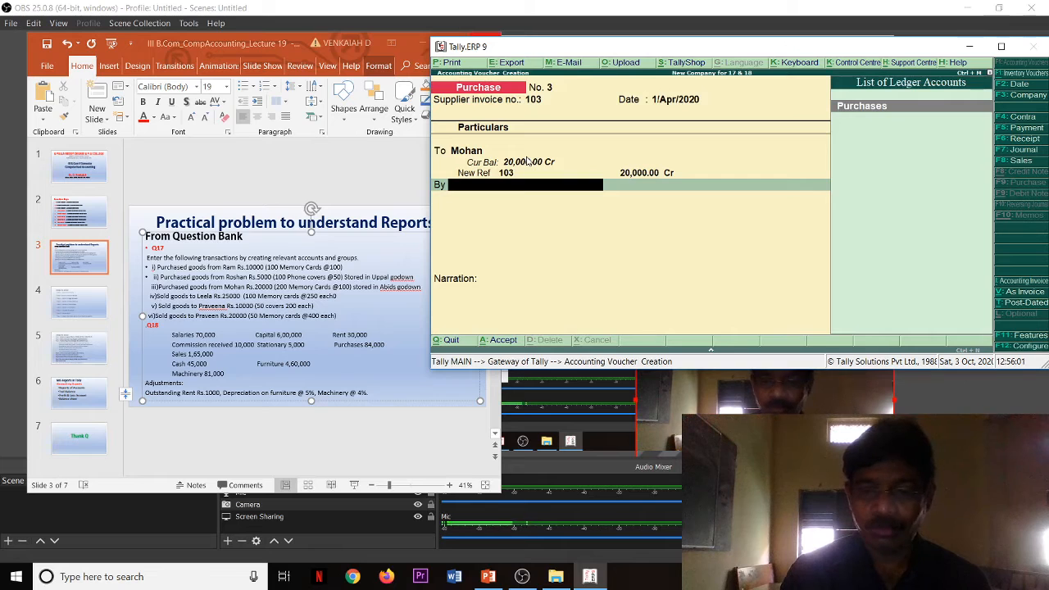
Step: Debit the Purchases ledger and allocate it to the Memory Cards stock item at the Abids location
key("Return")
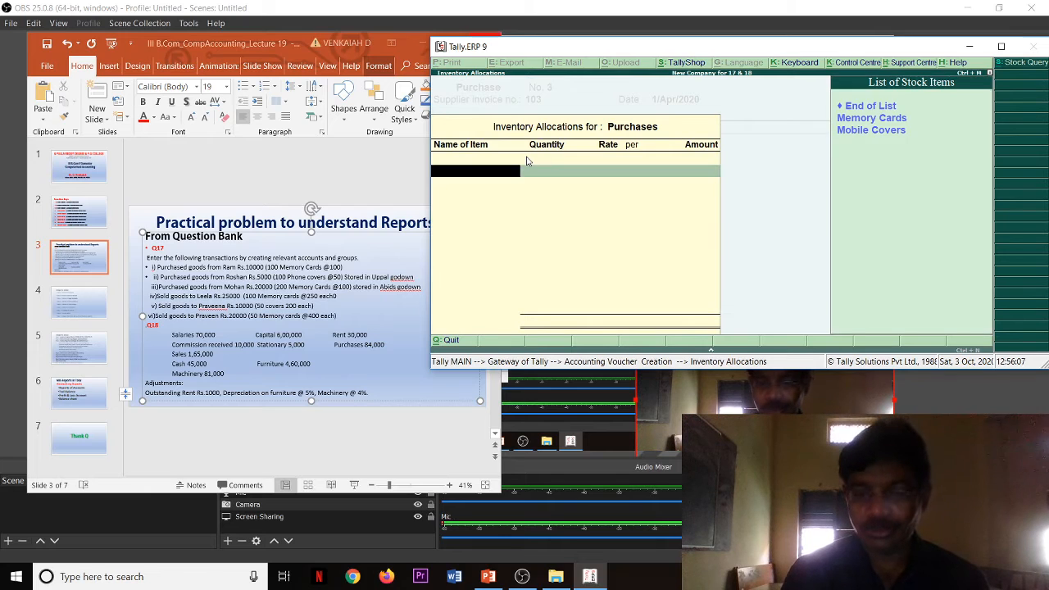
key("Down")
key("Return")
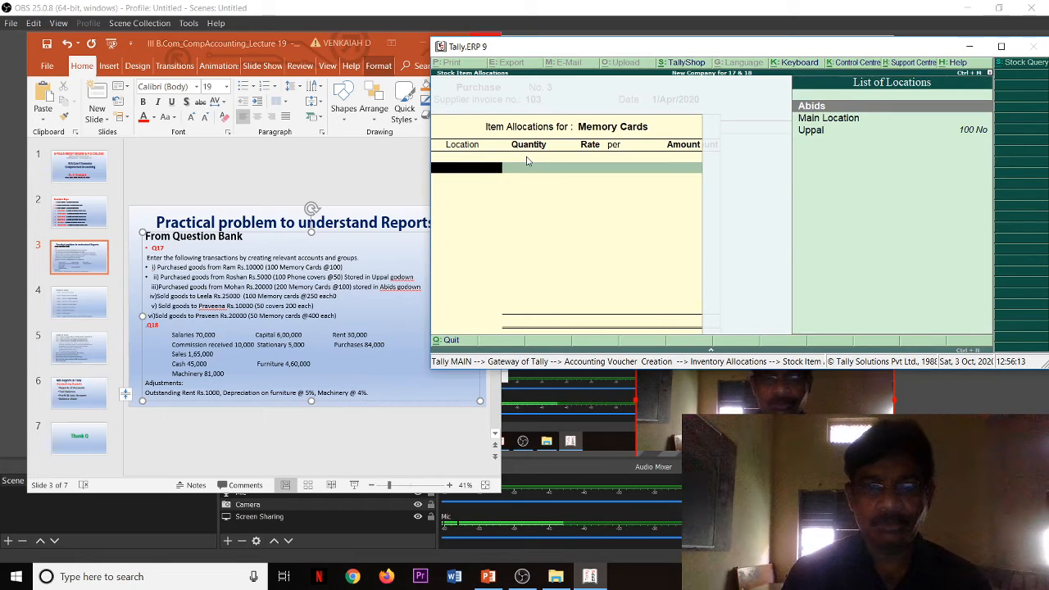
key("Return")
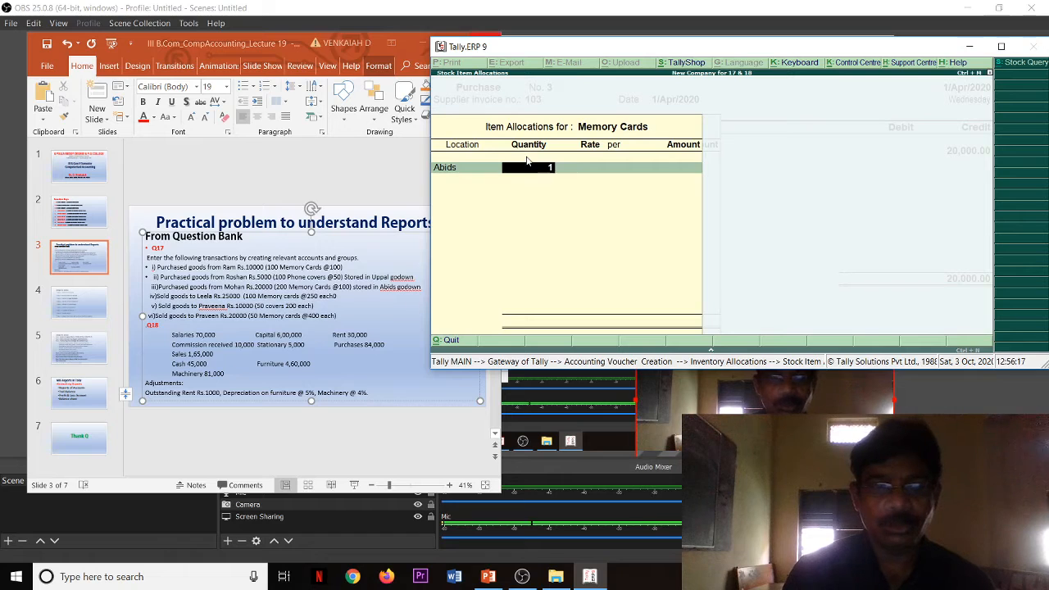
Step: Set the Memory Cards quantity to 200 at a rate of 100 each and accept the inventory allocation
type("1")
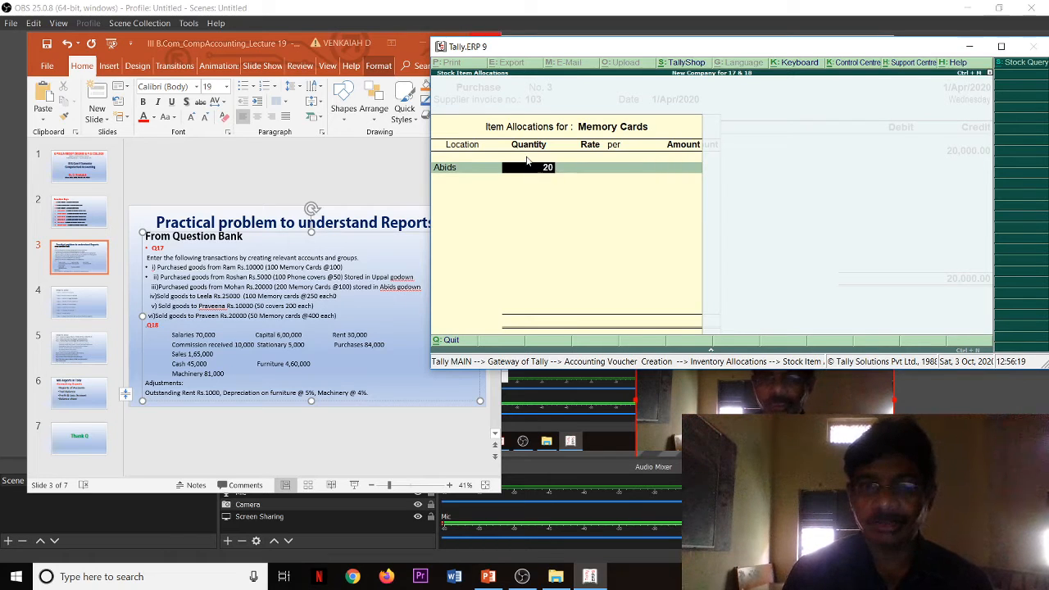
key("Return")
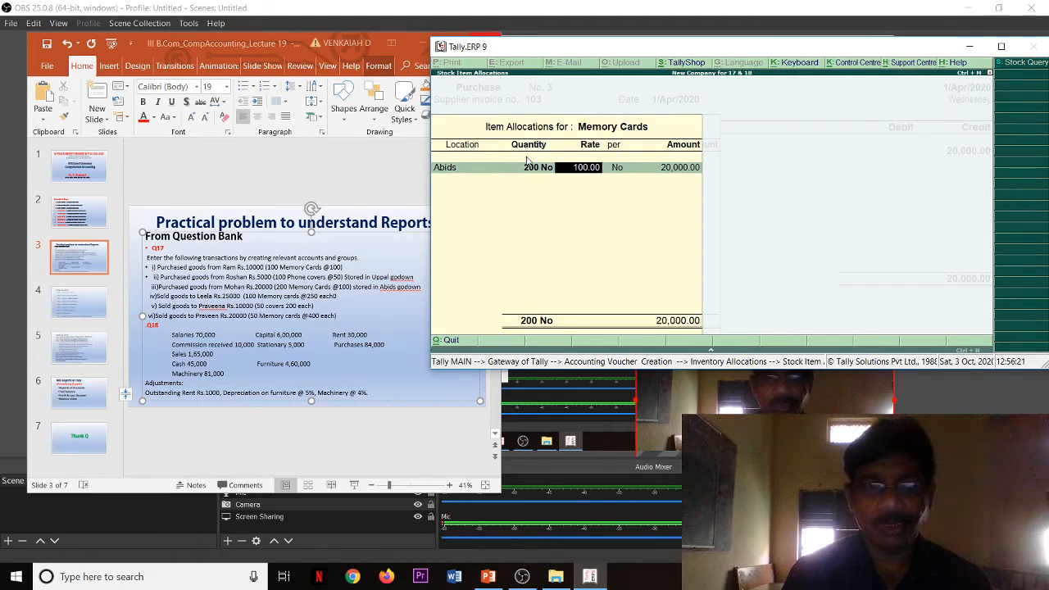
key("Return")
key("Return")
key("Return")
key("Return")
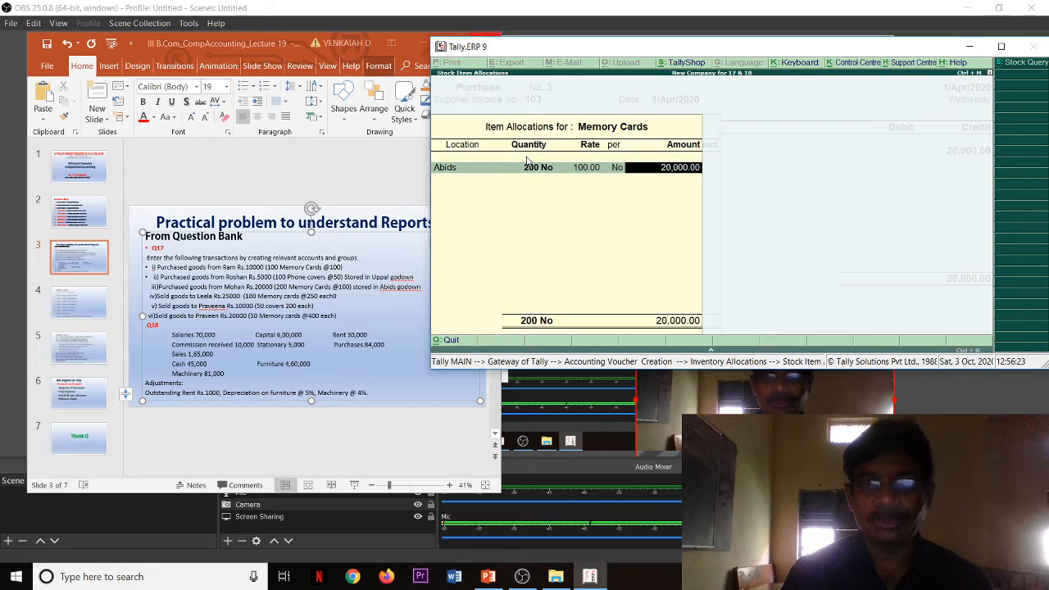
key("Return")
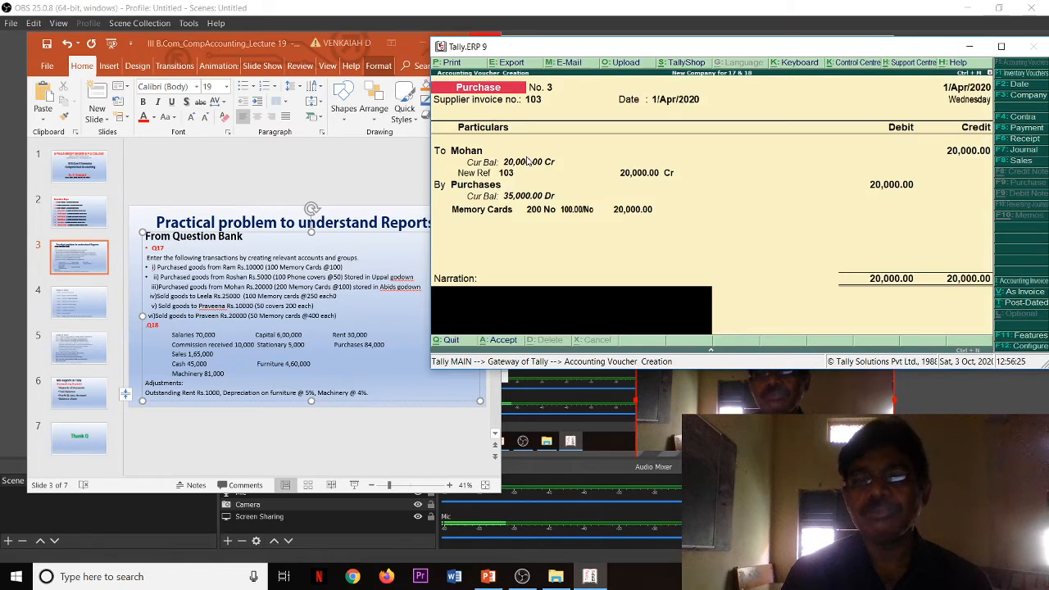
Step: Save the third purchase voucher without a narration and start a sales entry in voucher mode
key("Return")
key("y")
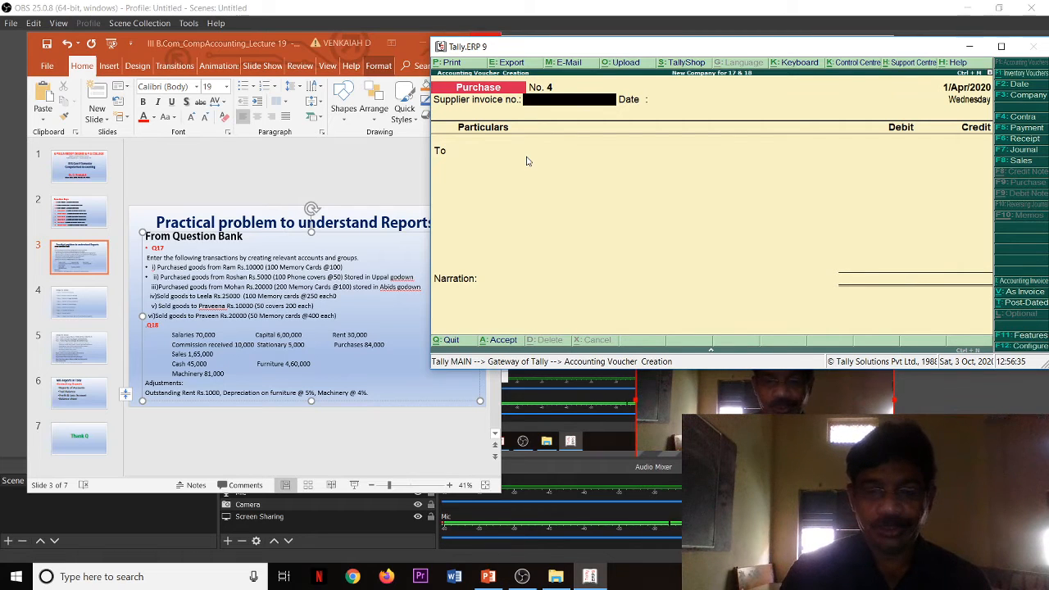
key("F8")
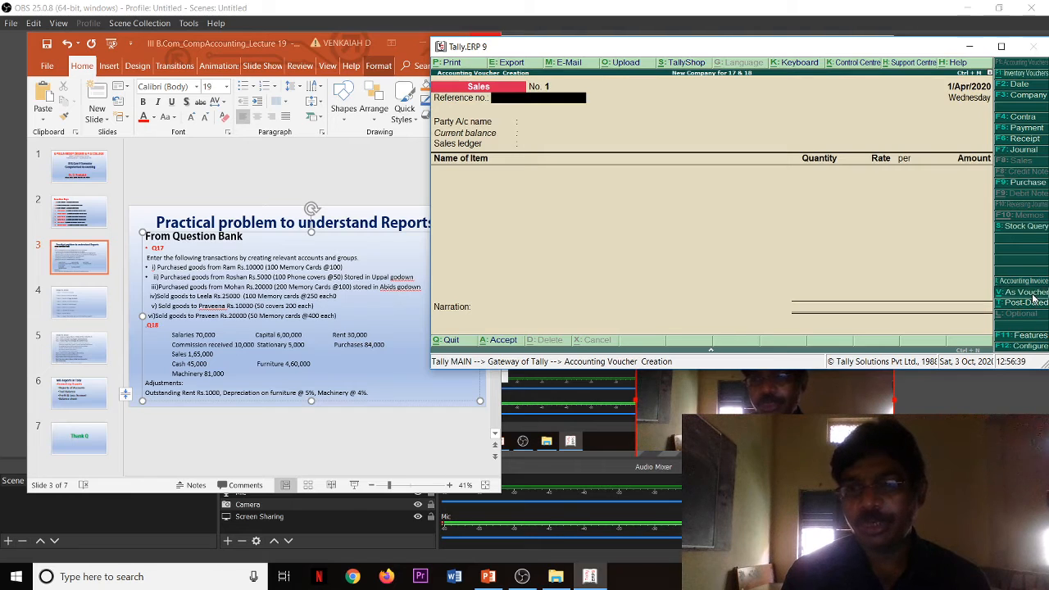
left_click(1031, 294)
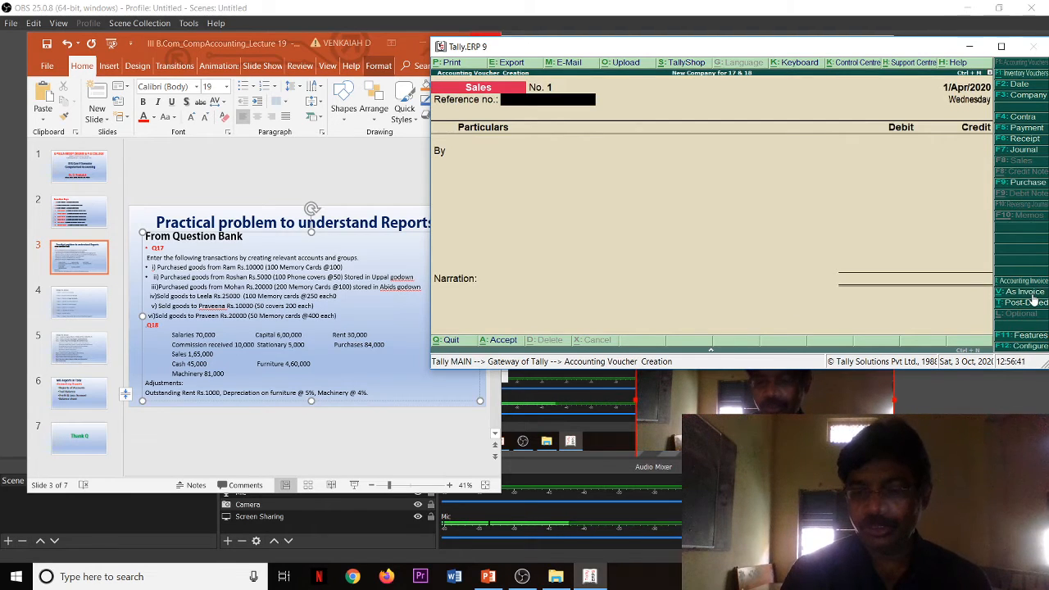
Step: Set the sales reference number to 201, choose the slide's first customer as the debit party and accept the buyer's details without an address
type("201")
key("Return")
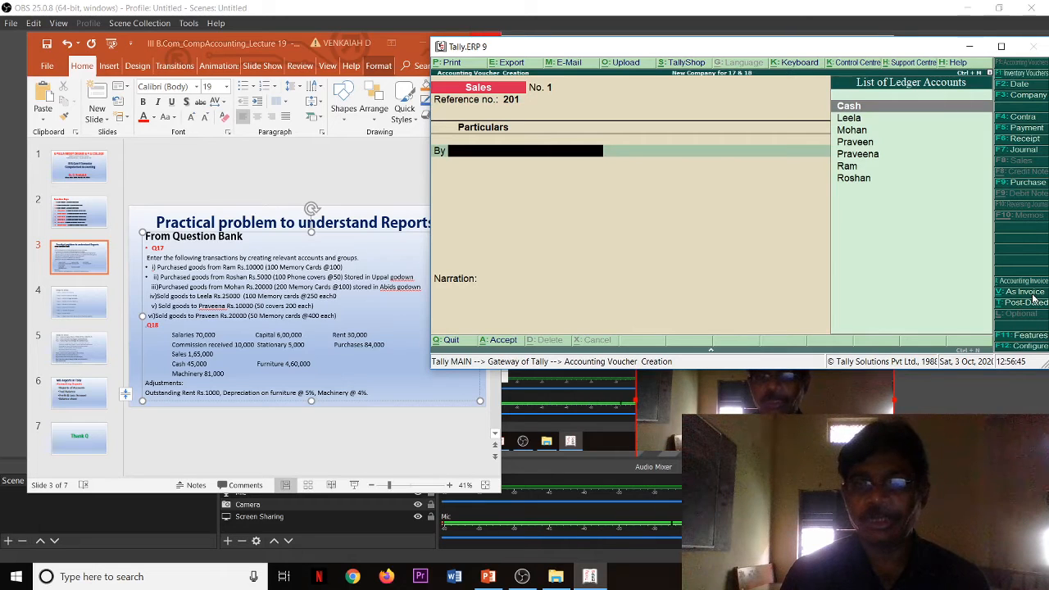
key("Down")
key("Return")
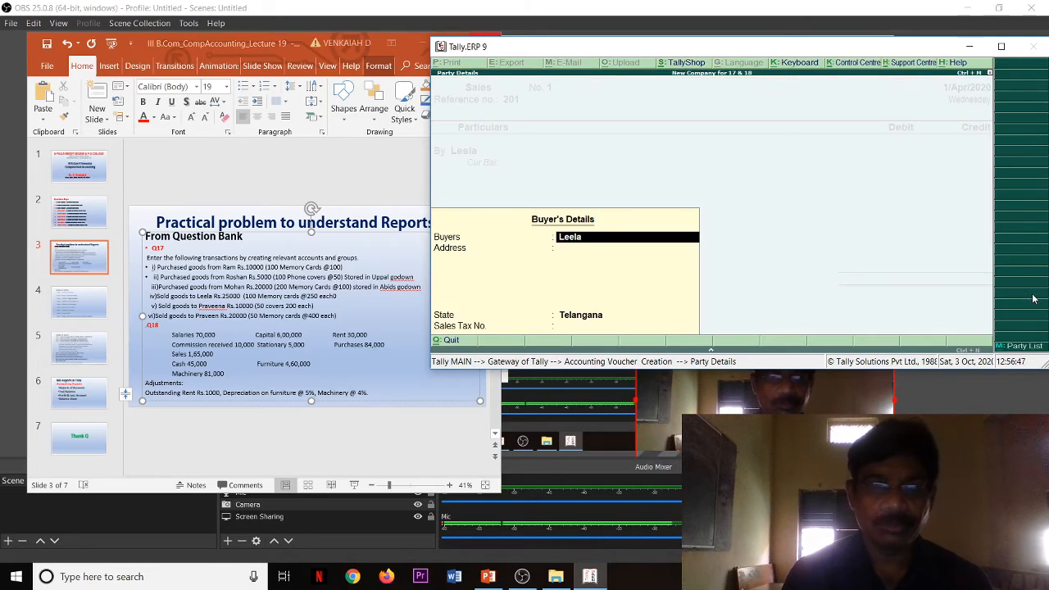
key("Return")
key("Return")
key("Return")
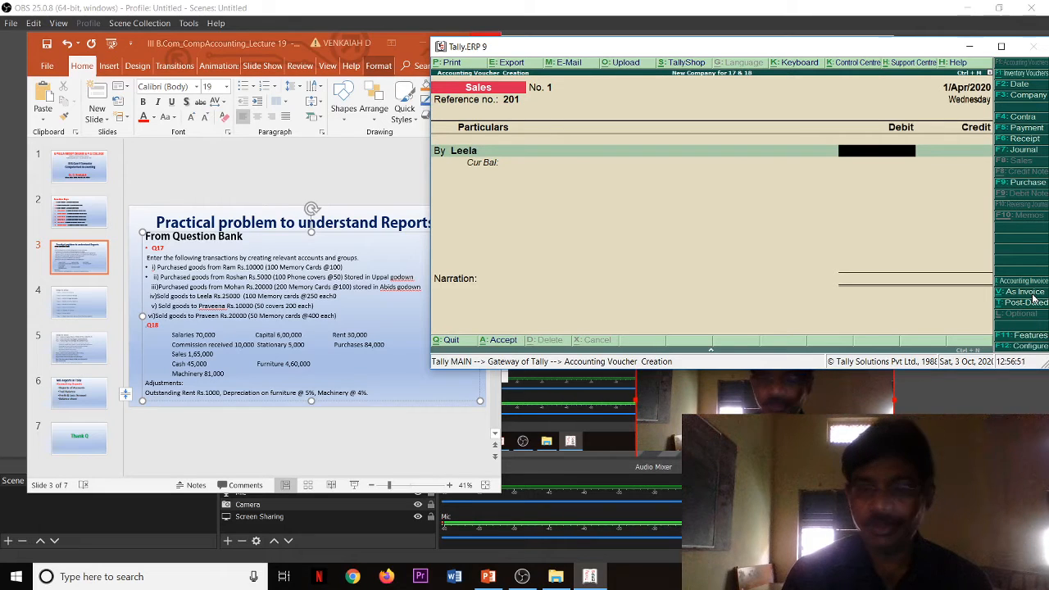
Step: Debit the first customer with 25,000 and allocate the full amount to a New Ref bill named 201
type("25,")
type("00")
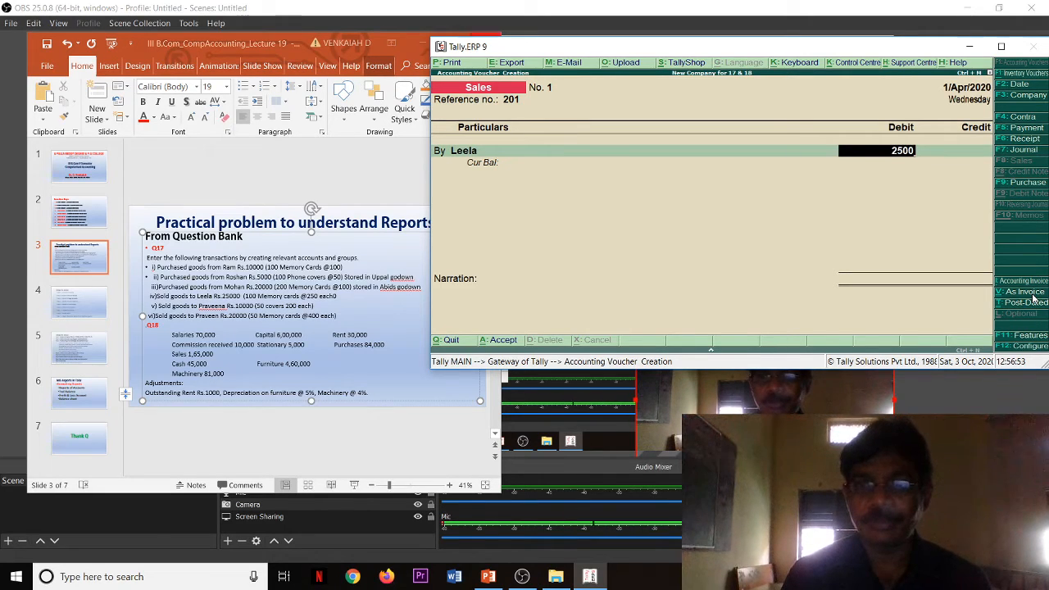
type("0")
key("Return")
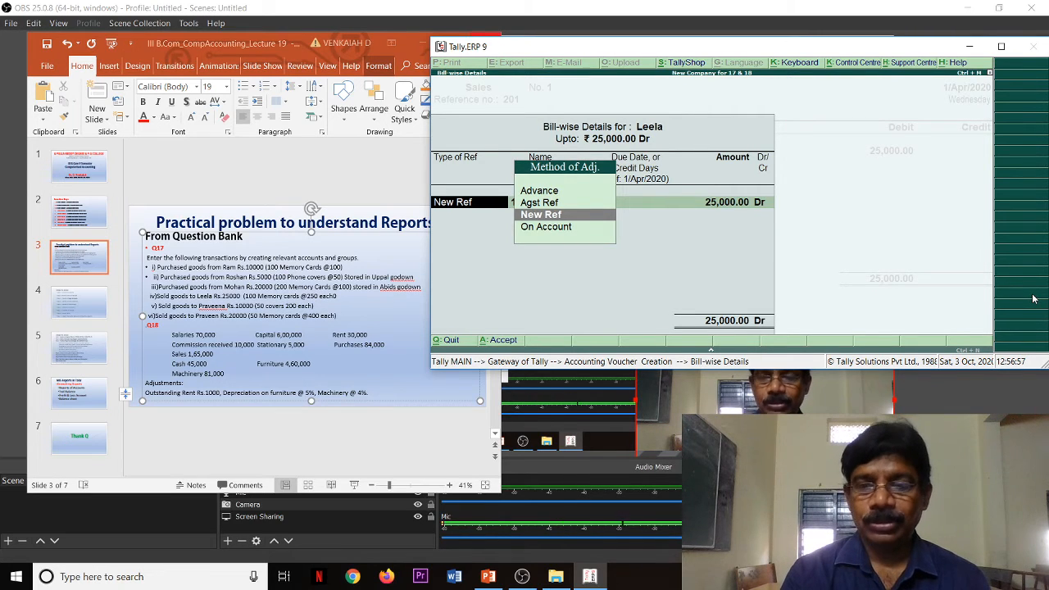
key("Return")
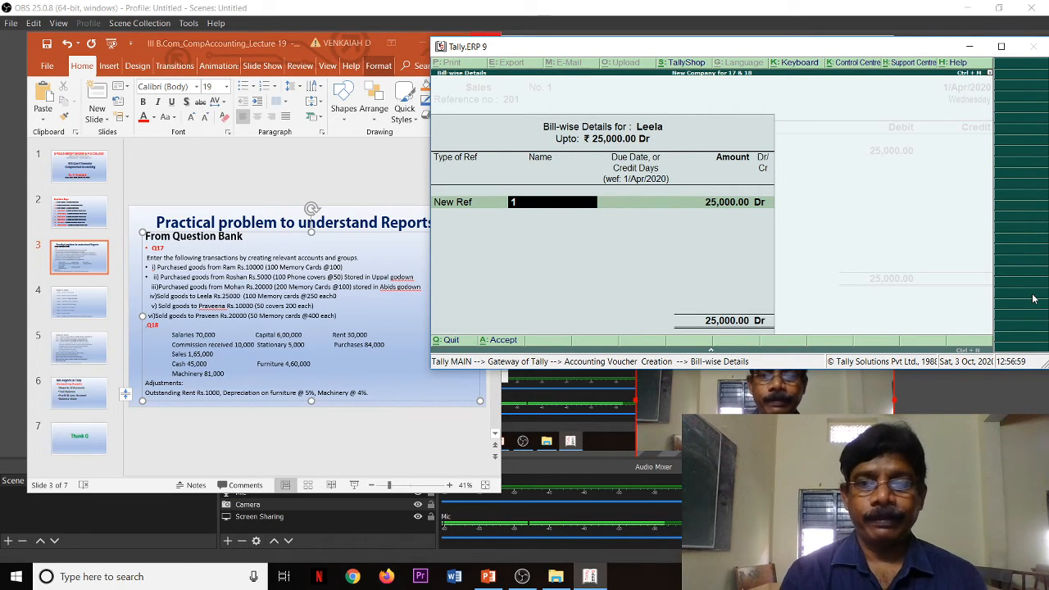
type("20")
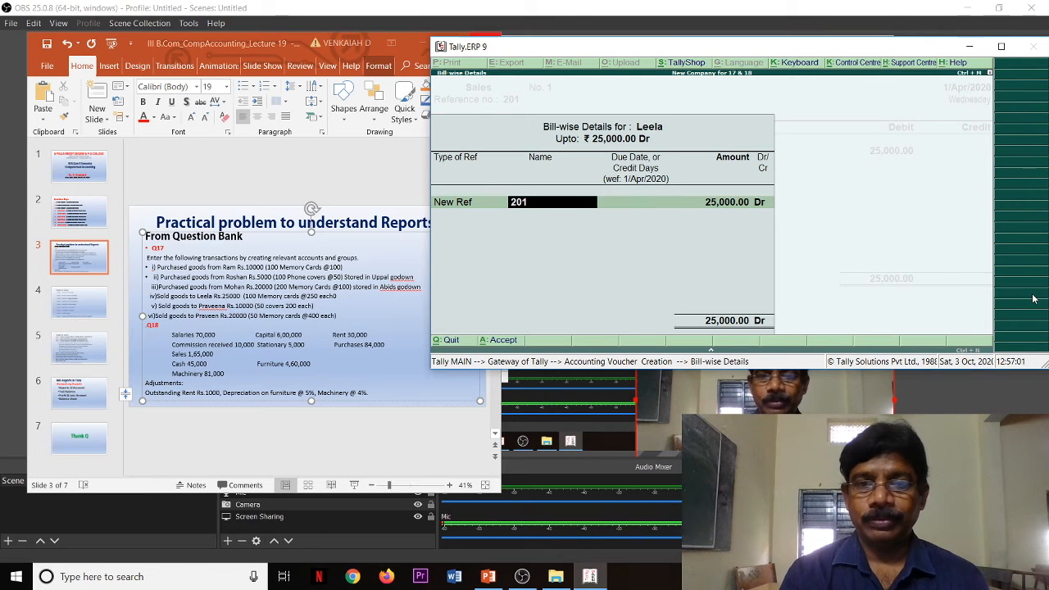
type("1")
key("Return")
key("Return")
key("Return")
key("Return")
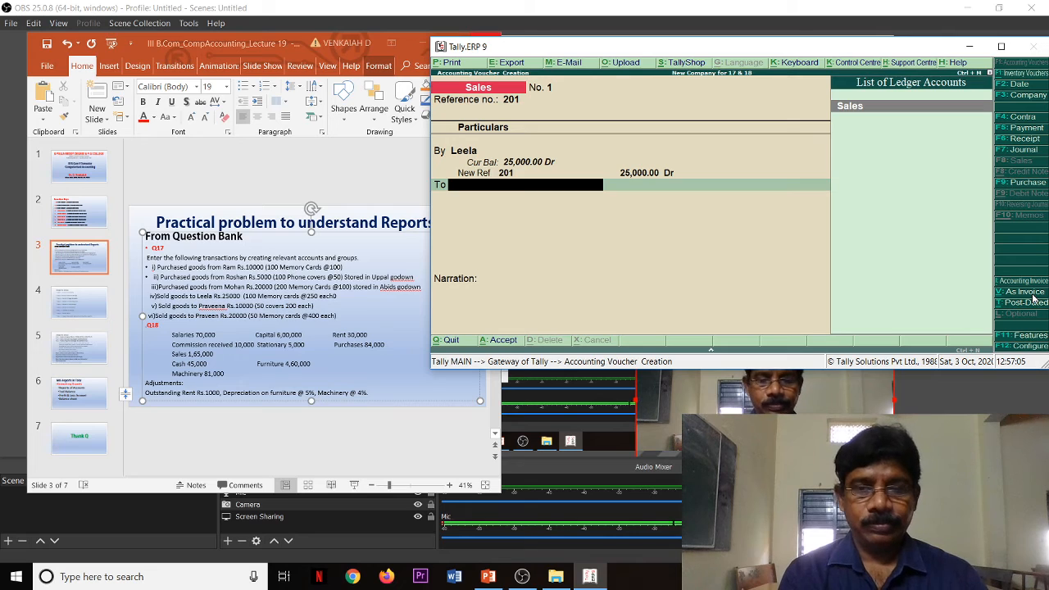
Step: Credit the Sales ledger and allocate it to the Memory Cards stock item at the Abids location
key("Return")
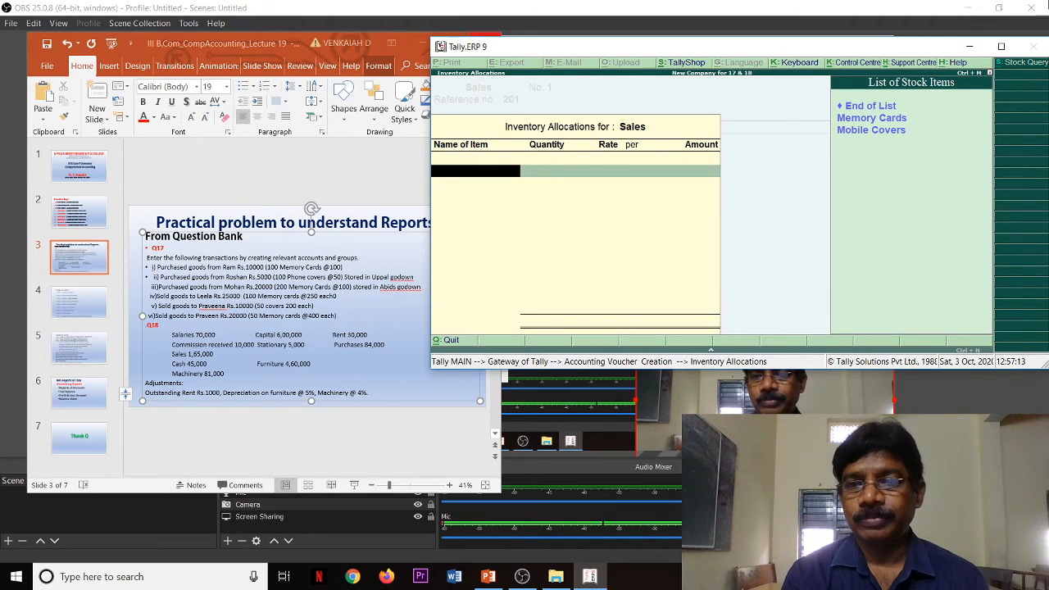
left_click(858, 122)
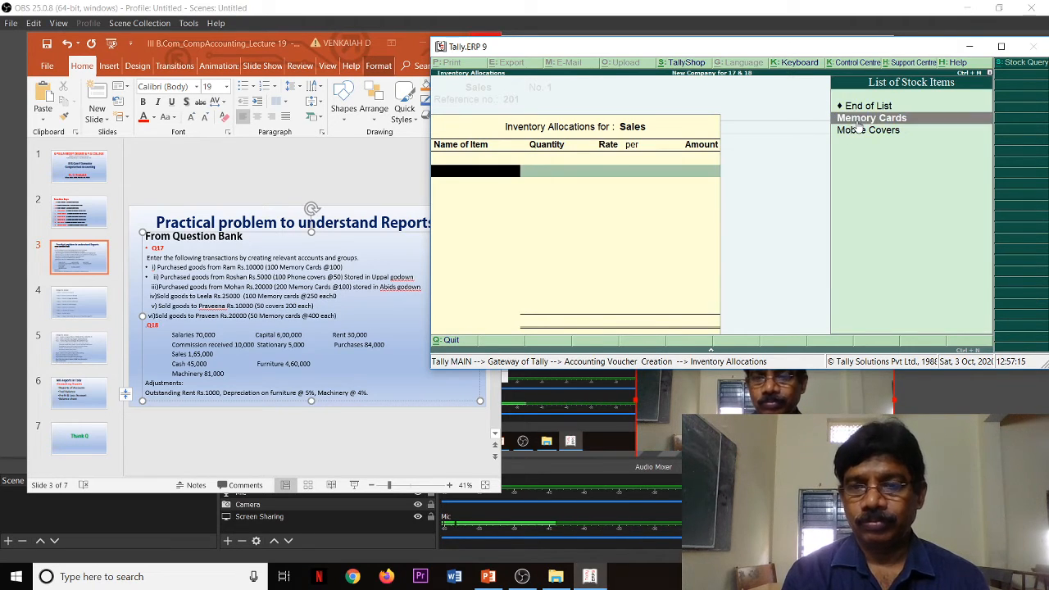
key("Return")
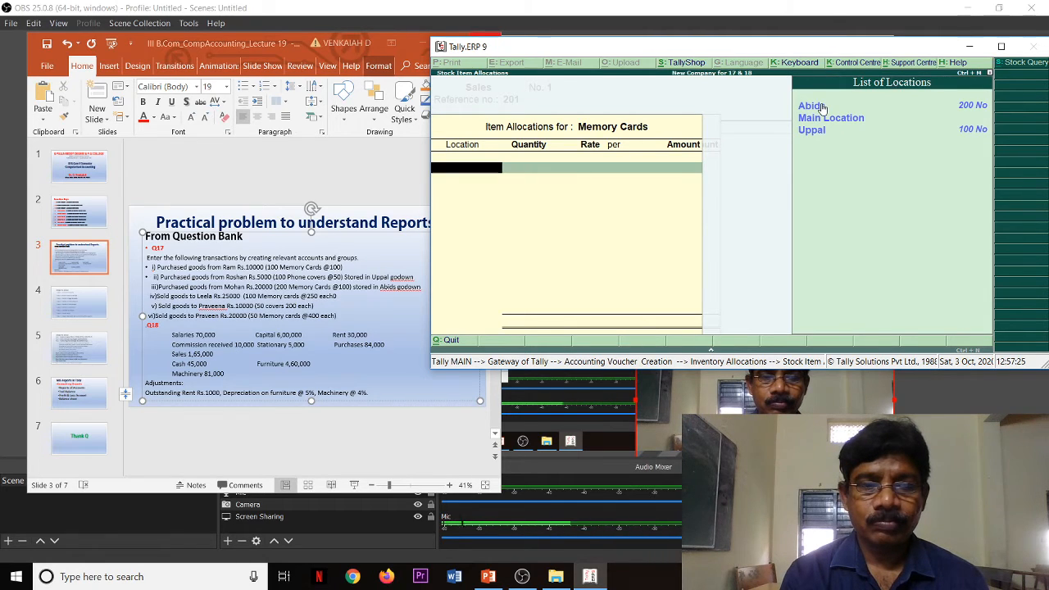
left_click(822, 107)
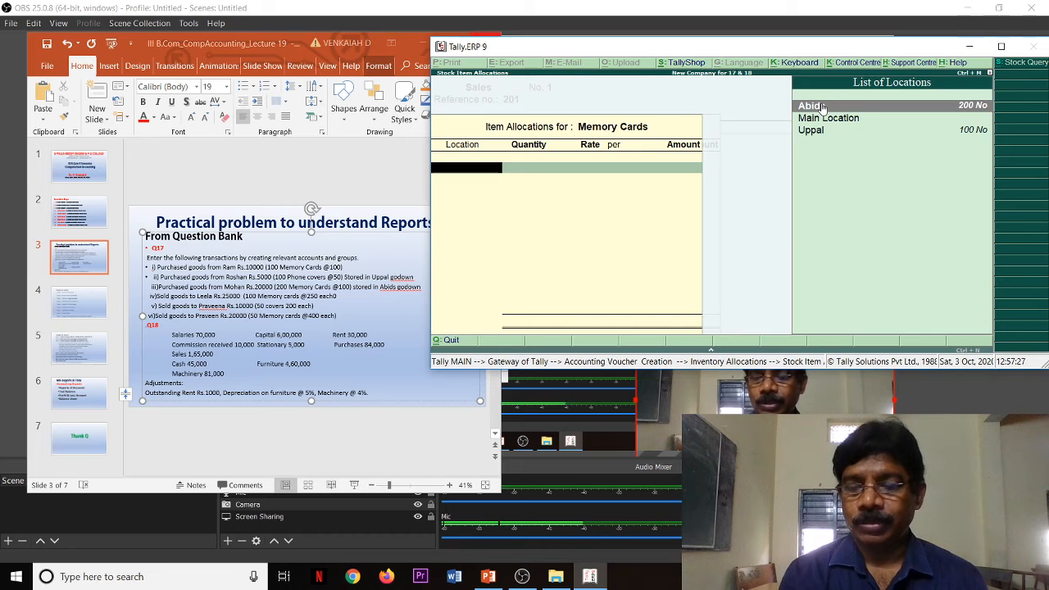
key("Return")
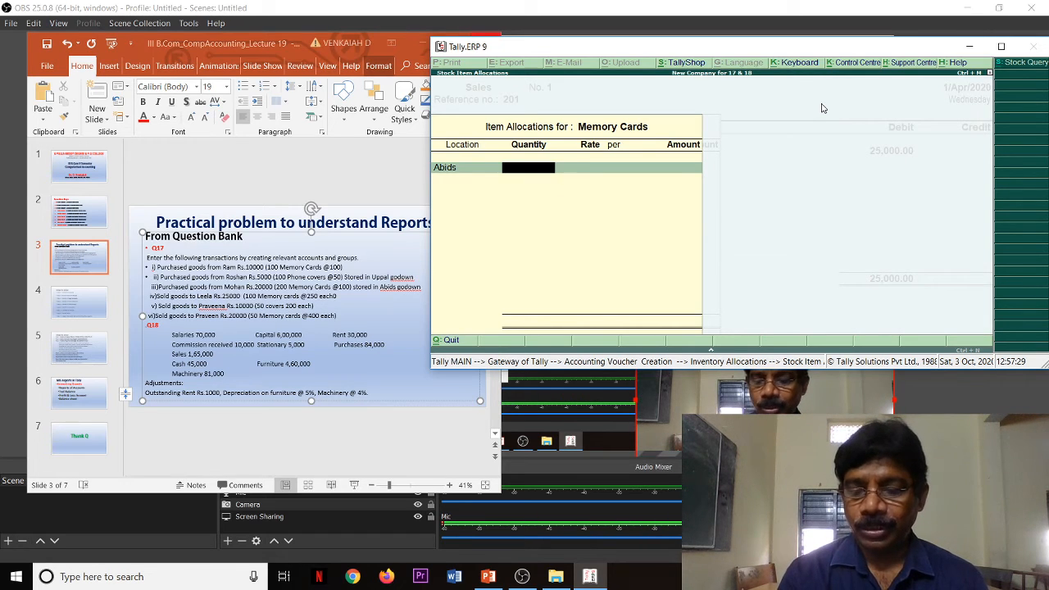
Step: Set the sold Memory Cards quantity to 100 at a rate of 250 each
type("100")
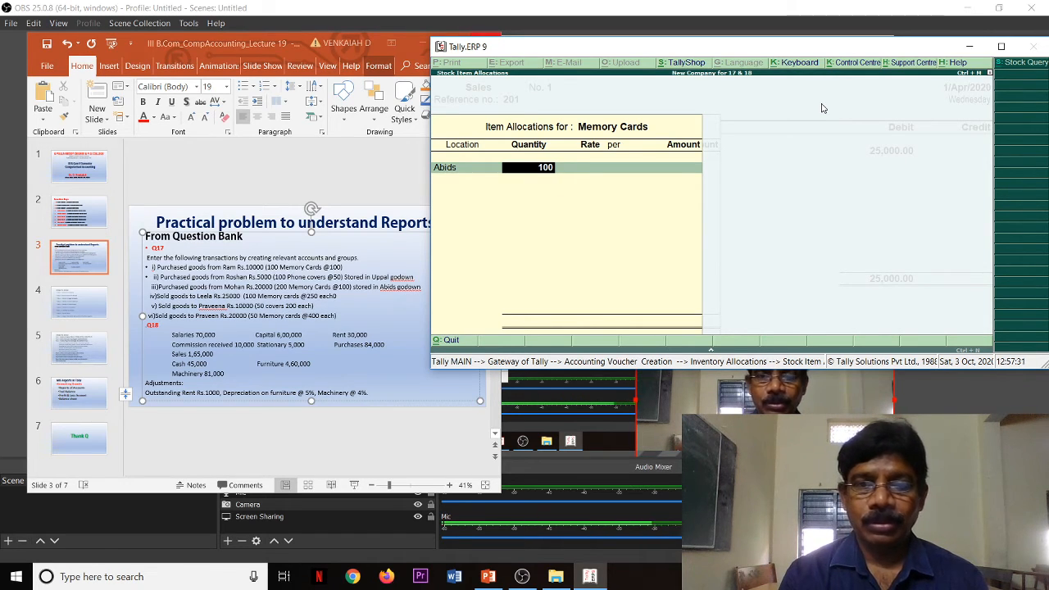
key("Return")
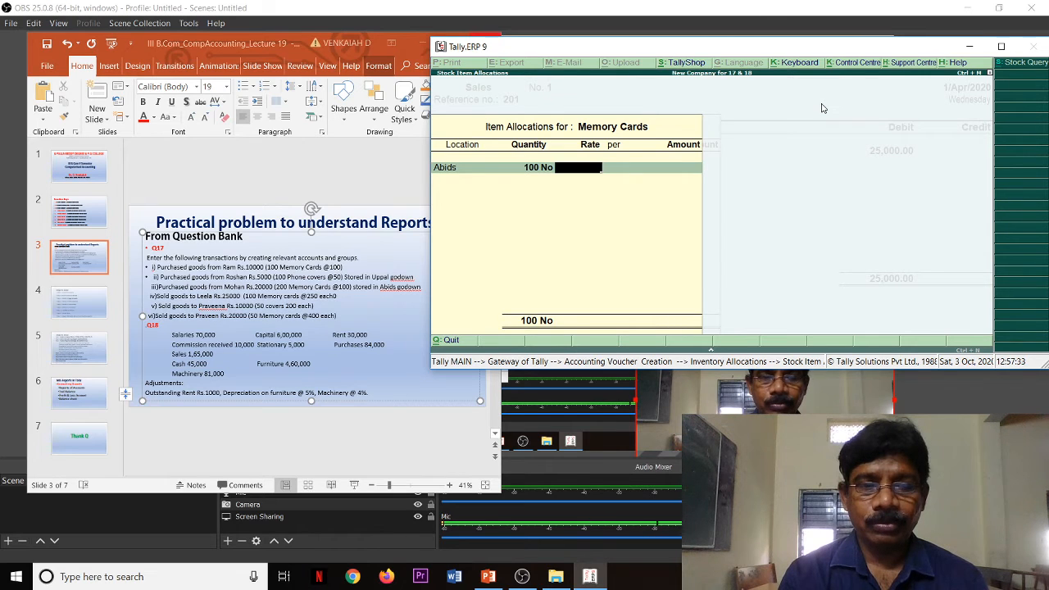
type("25")
key("Return")
key("Return")
key("Return")
key("Return")
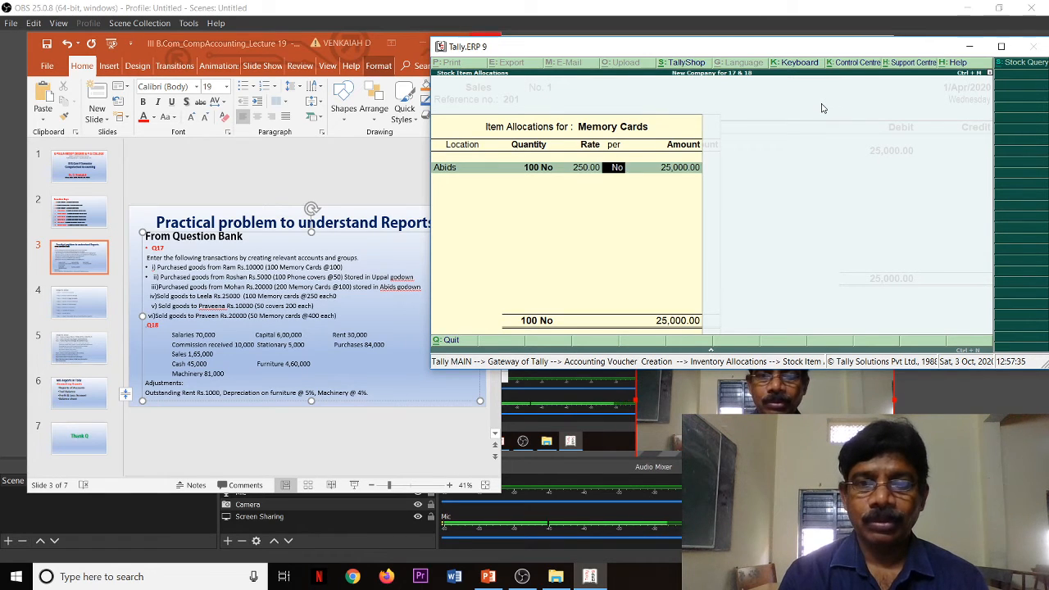
key("Return")
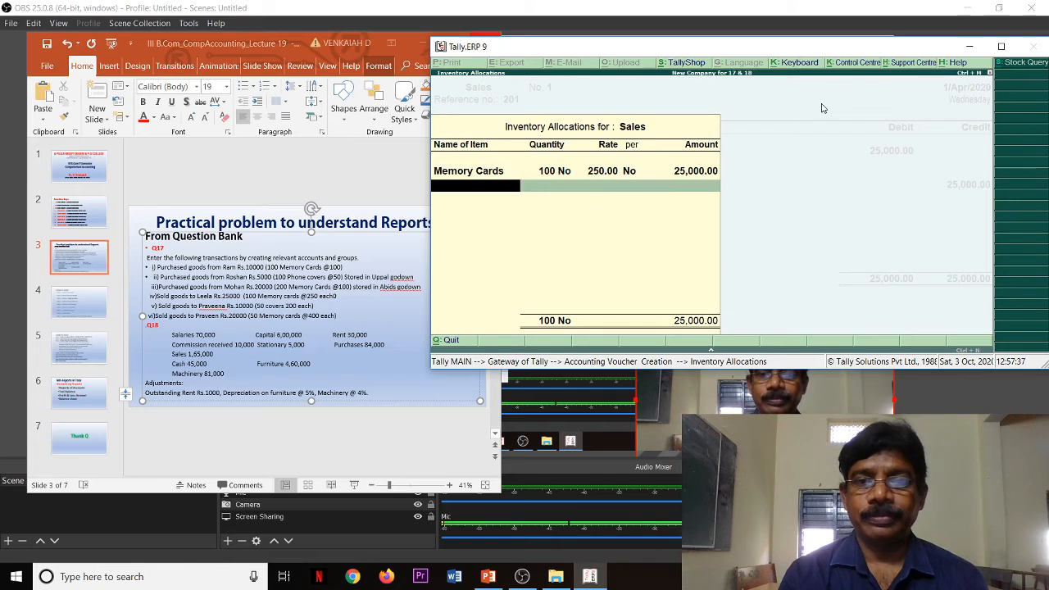
Step: Finish the inventory allocation and save the first sales voucher without a narration
key("Return")
key("Return")
key("Return")
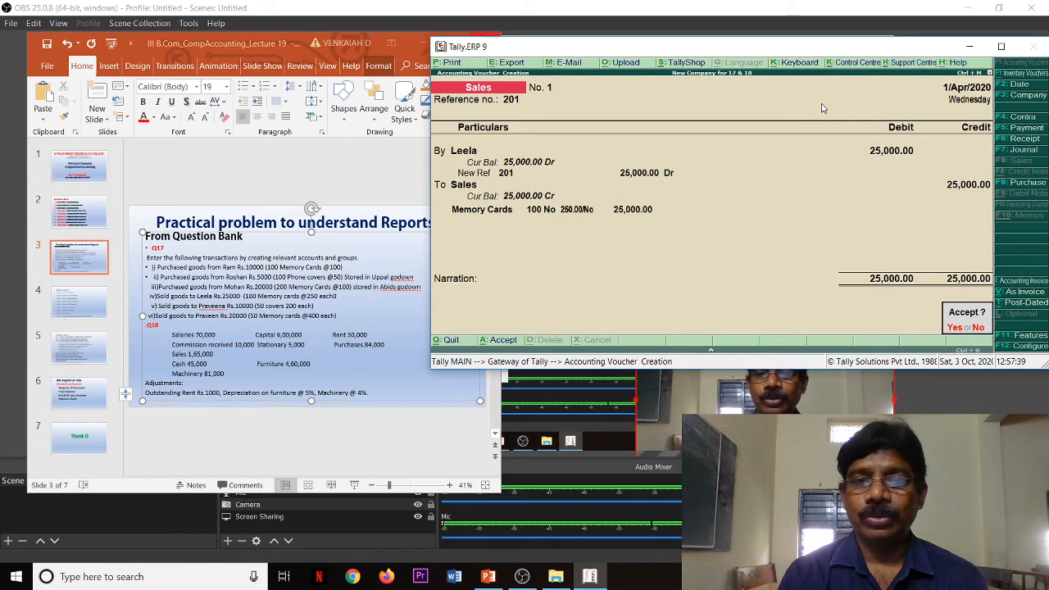
key("Return")
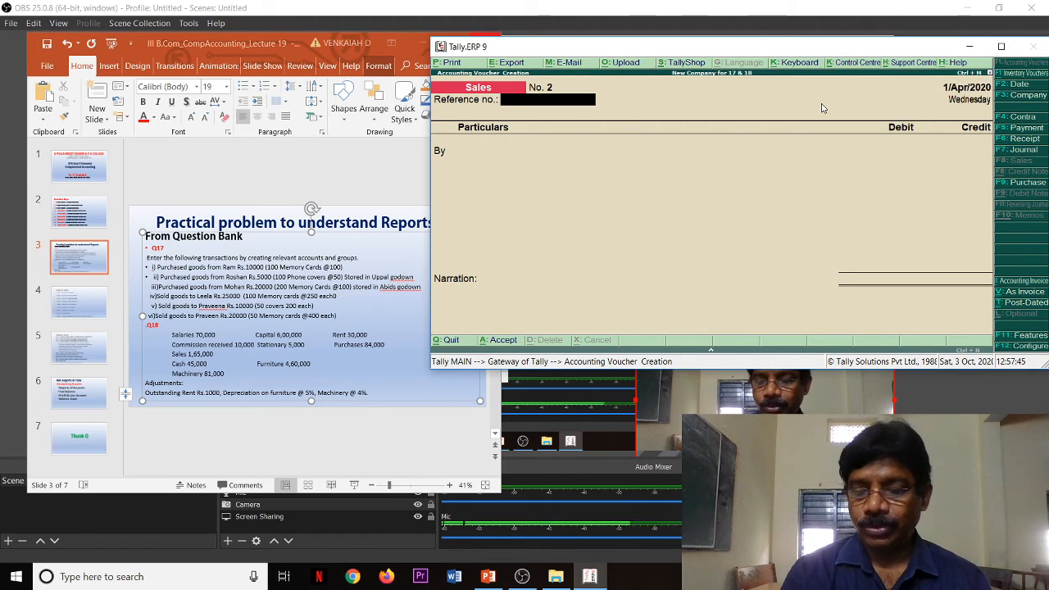
Step: Set the second sales voucher's reference to 202, choose the slide's second customer as debit party and accept the buyer's details without an address
type("202")
key("Return")
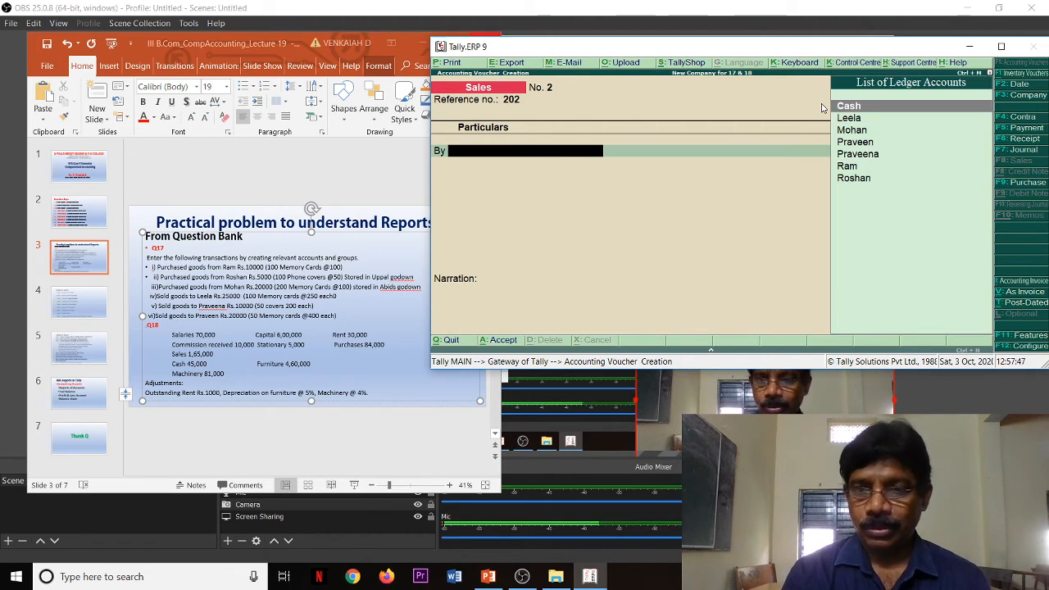
key("Down")
key("Down")
key("Down")
key("Down")
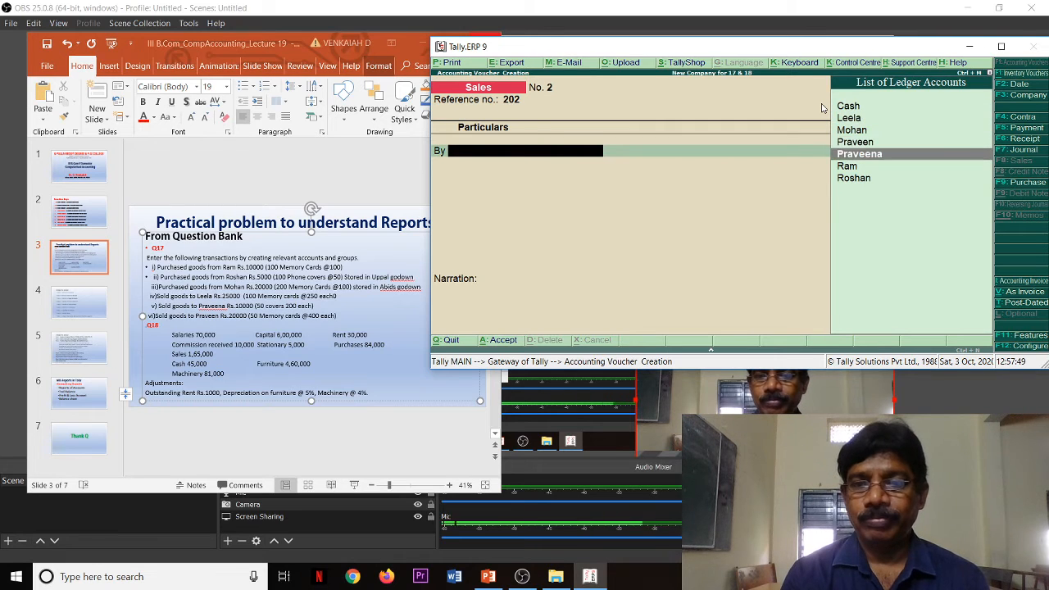
key("Return")
key("Return")
key("Return")
key("Return")
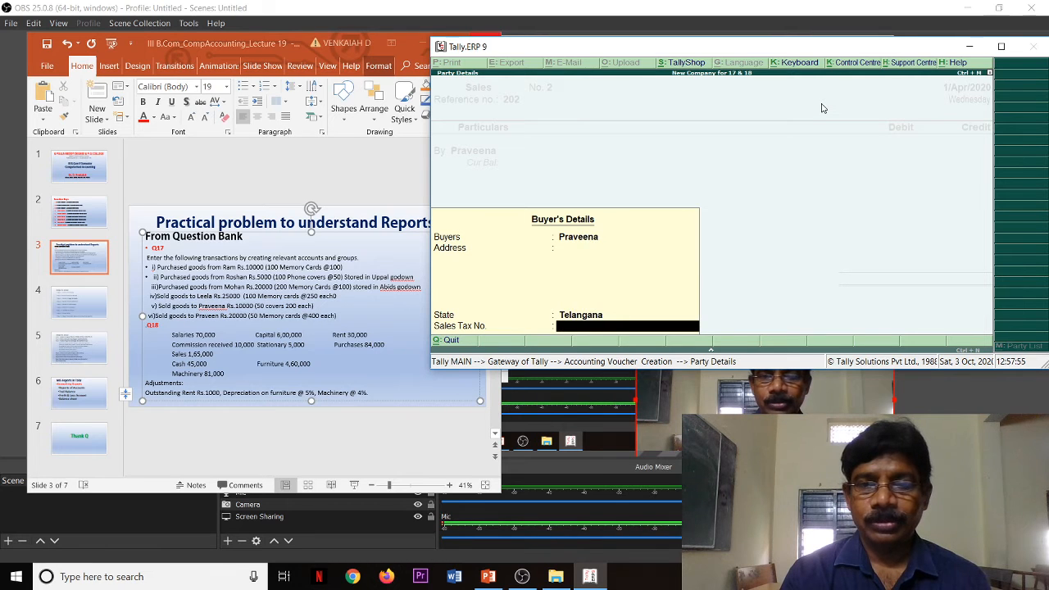
key("Return")
Step: Debit the second customer with 10,000 and allocate the full amount to a New Ref bill named 202
type("10000")
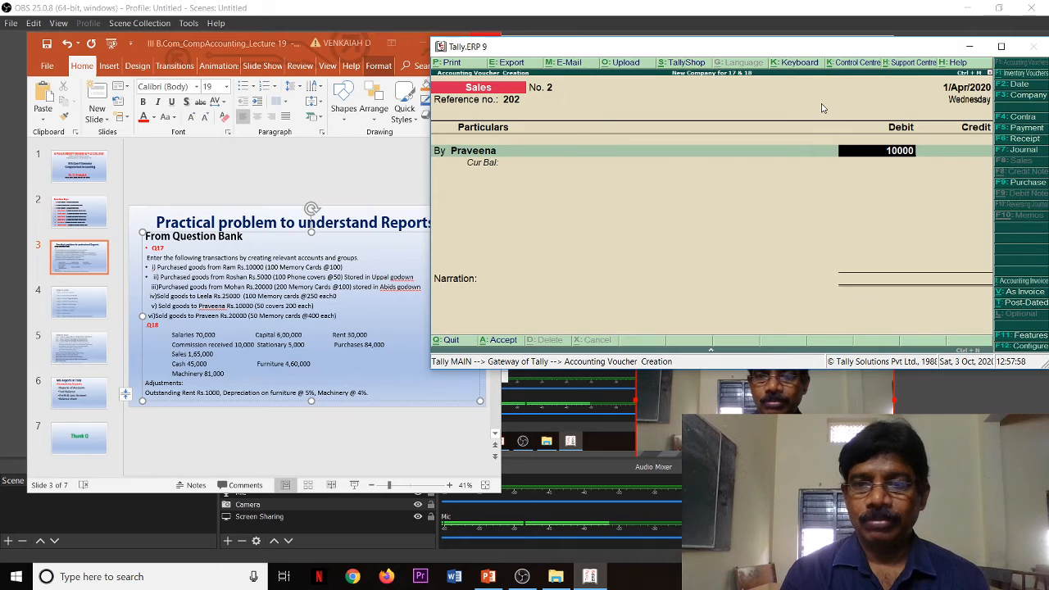
key("Return")
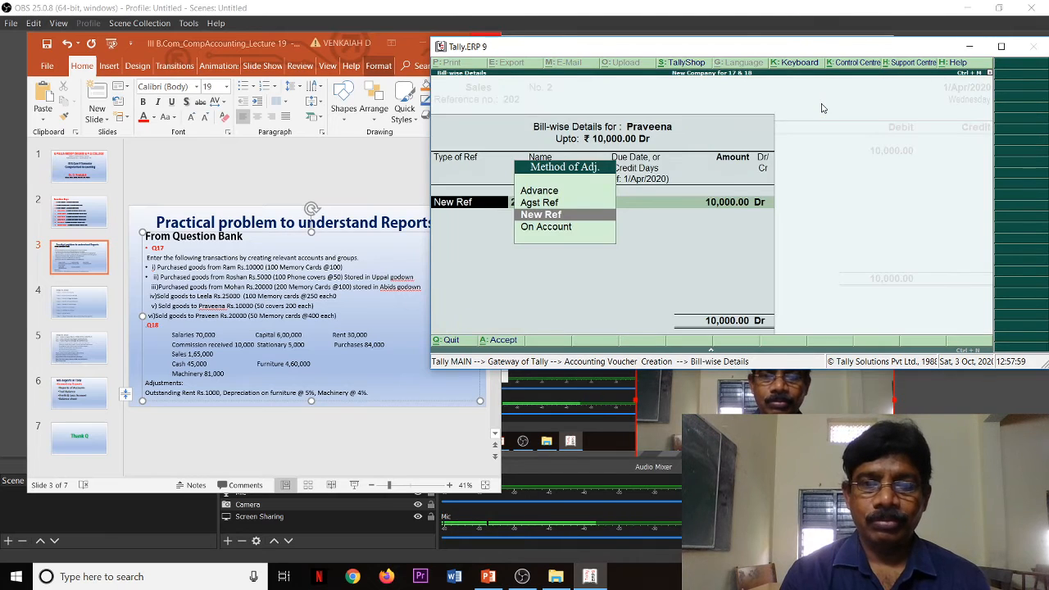
key("Return")
type("202")
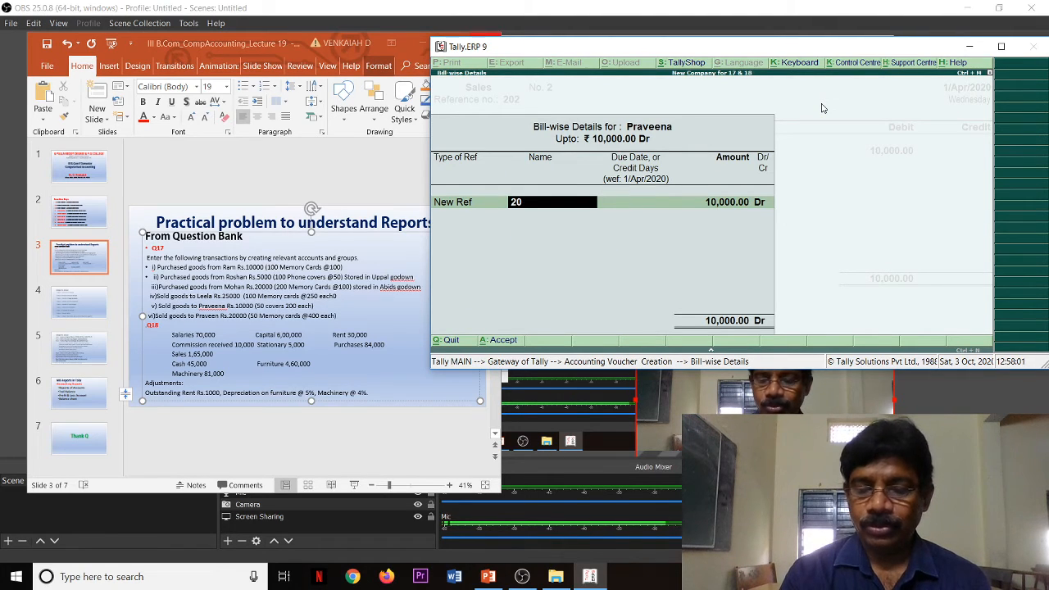
key("Return")
key("Return")
key("Return")
Step: Credit the Sales ledger in the second sales voucher and allocate Mobile Covers stock from the Uppal location
key("Return")
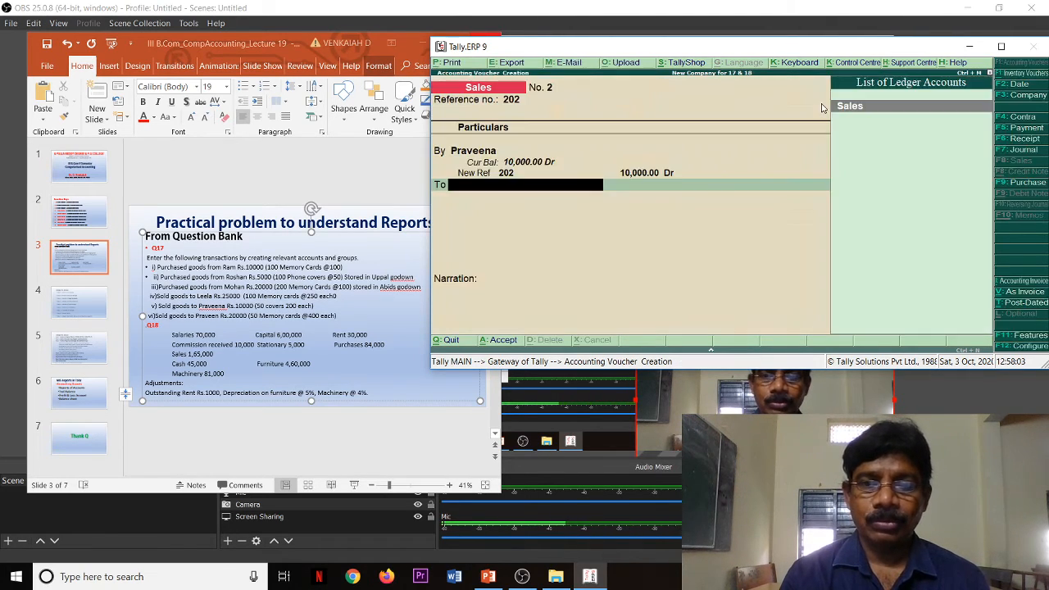
key("Return")
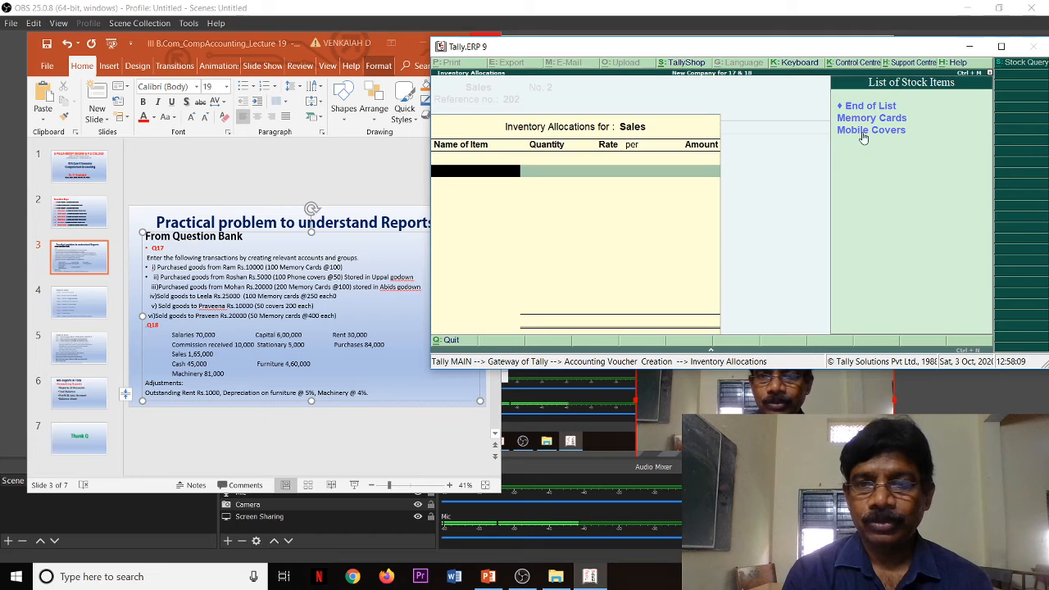
left_click(865, 131)
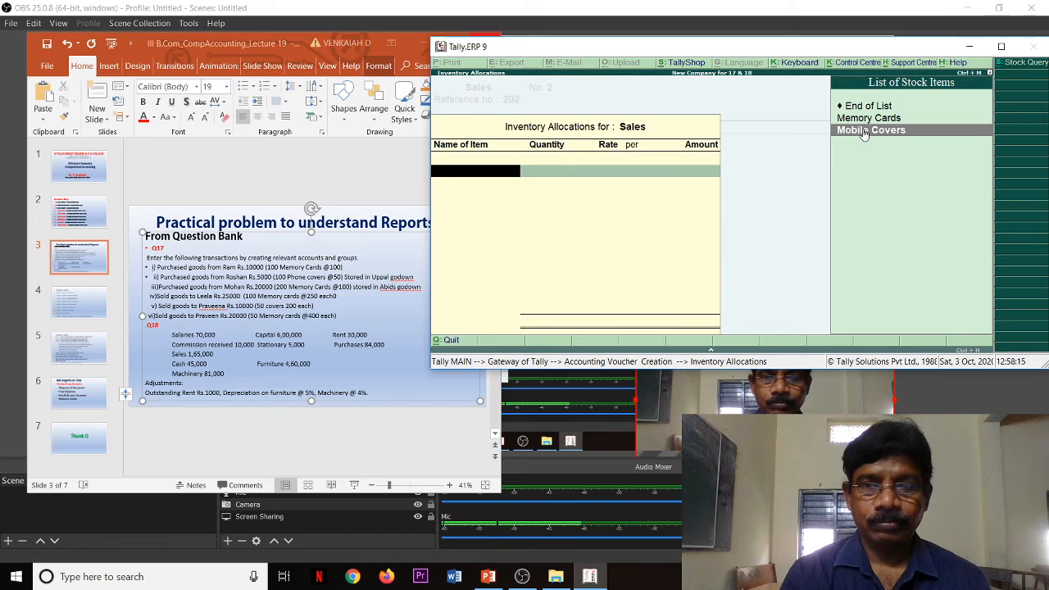
key("Return")
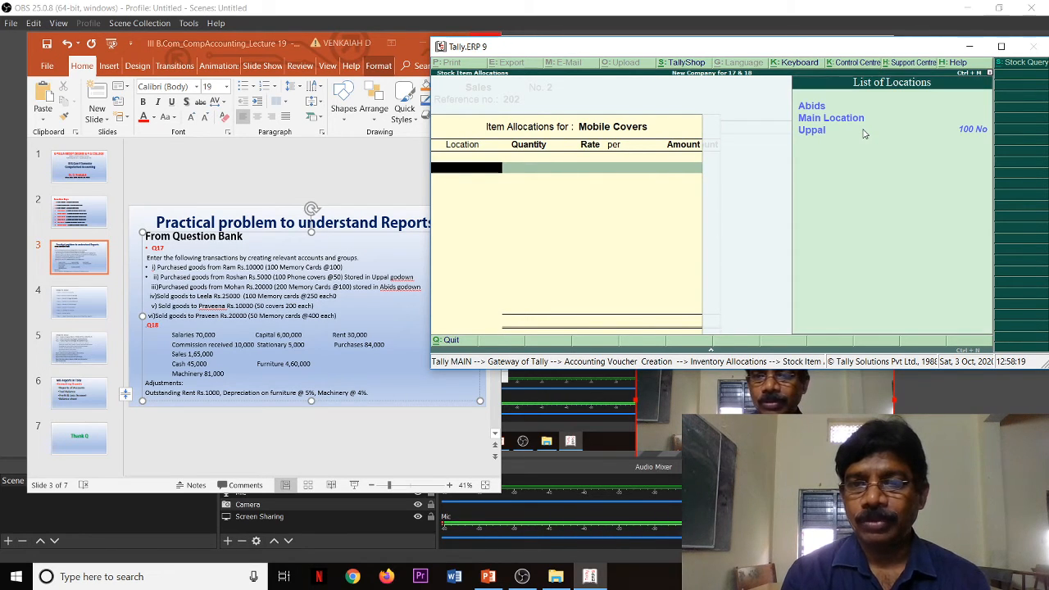
key("Down")
key("Down")
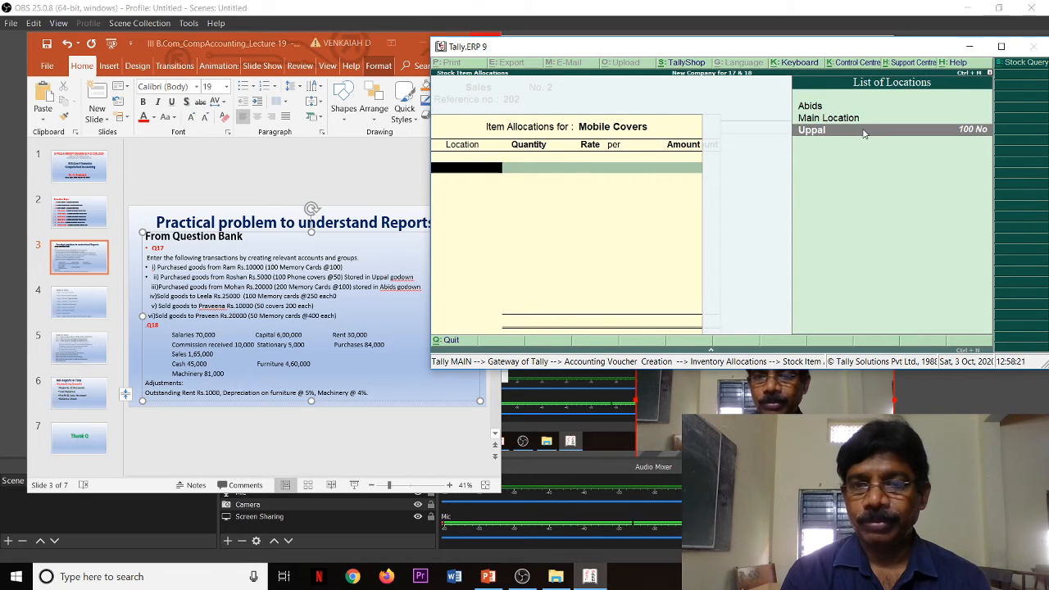
key("Return")
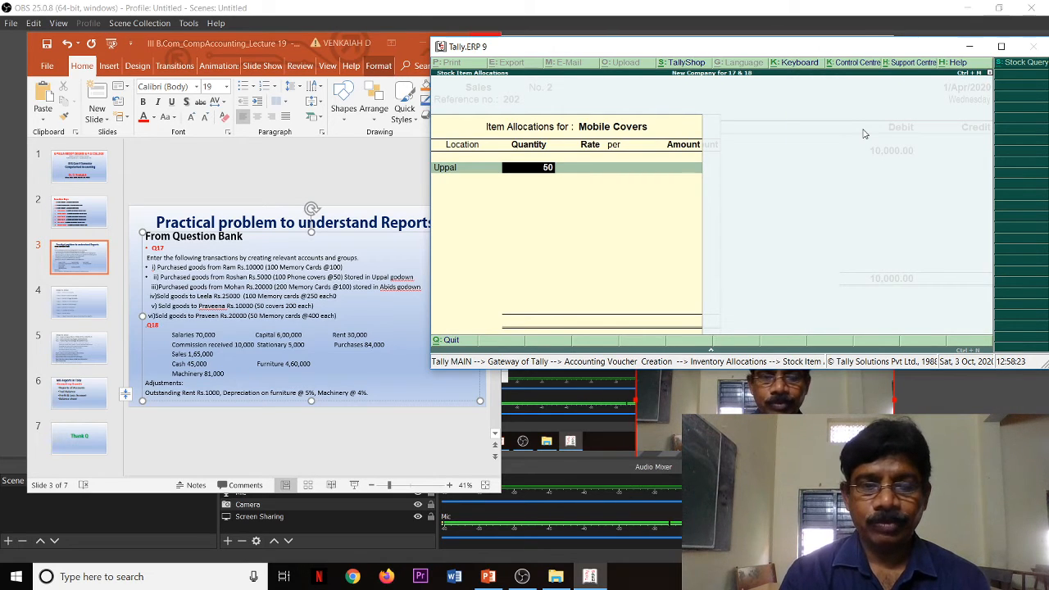
Step: Set the sold Mobile Covers quantity to 50 at a rate of 200 each and complete the item allocation
type("50")
key("Return")
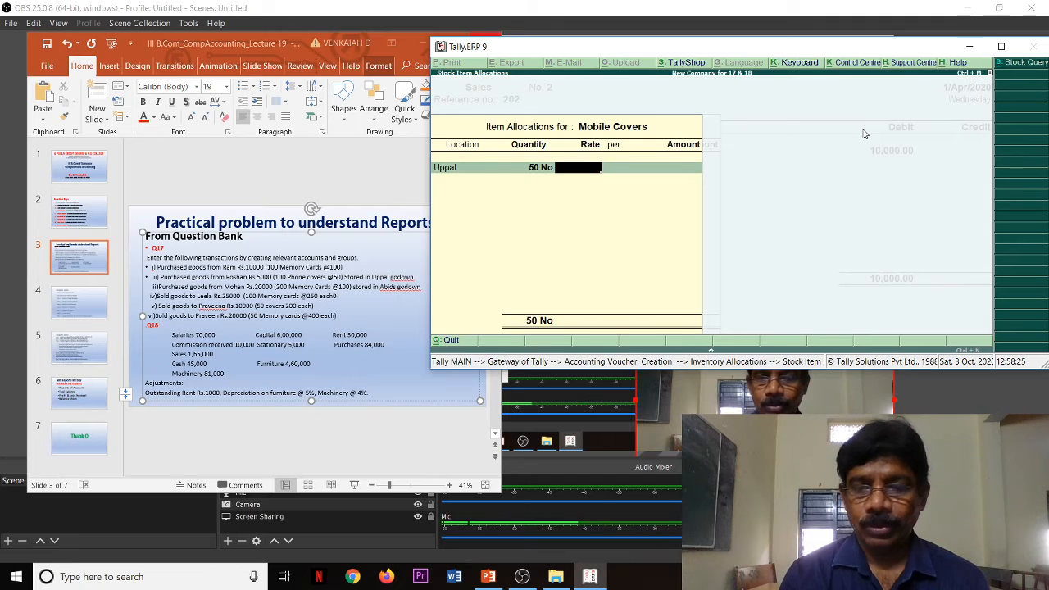
type("200")
key("Return")
key("Return")
key("Return")
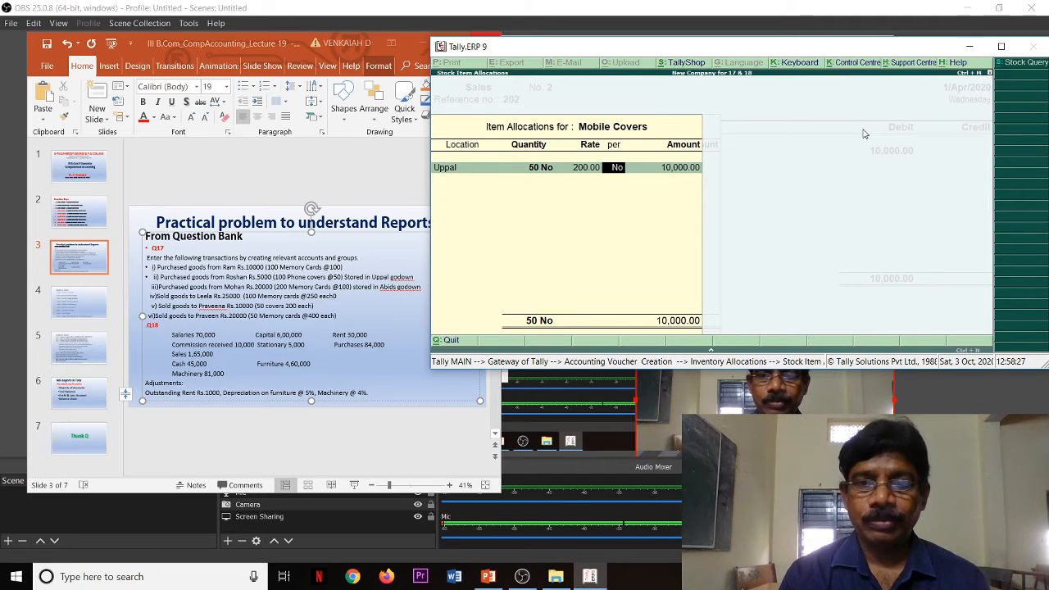
key("Return")
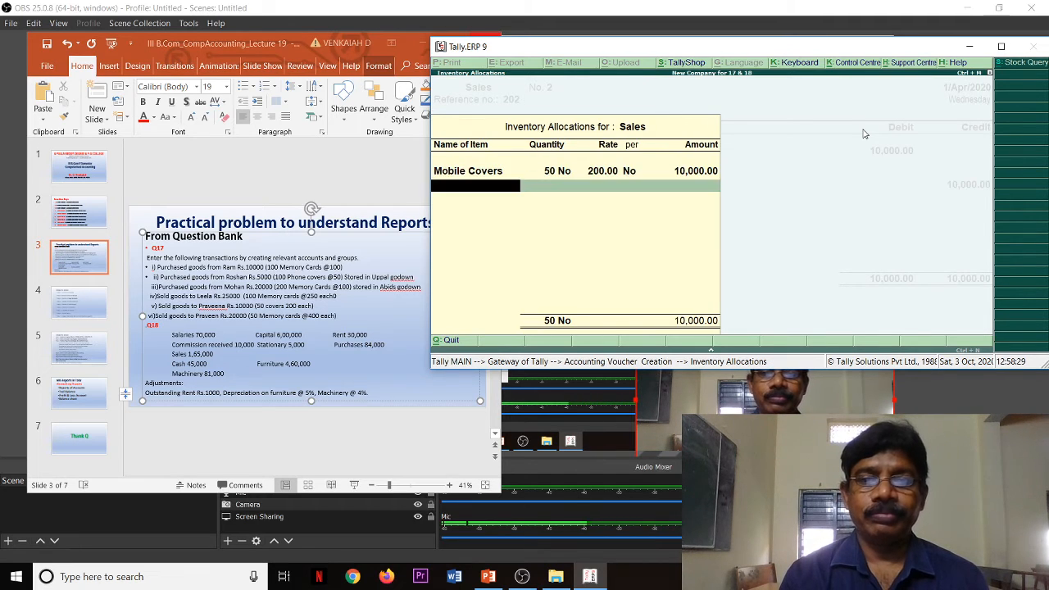
Step: Close the inventory allocation and save the second sales voucher without a narration
key("Return")
key("Return")
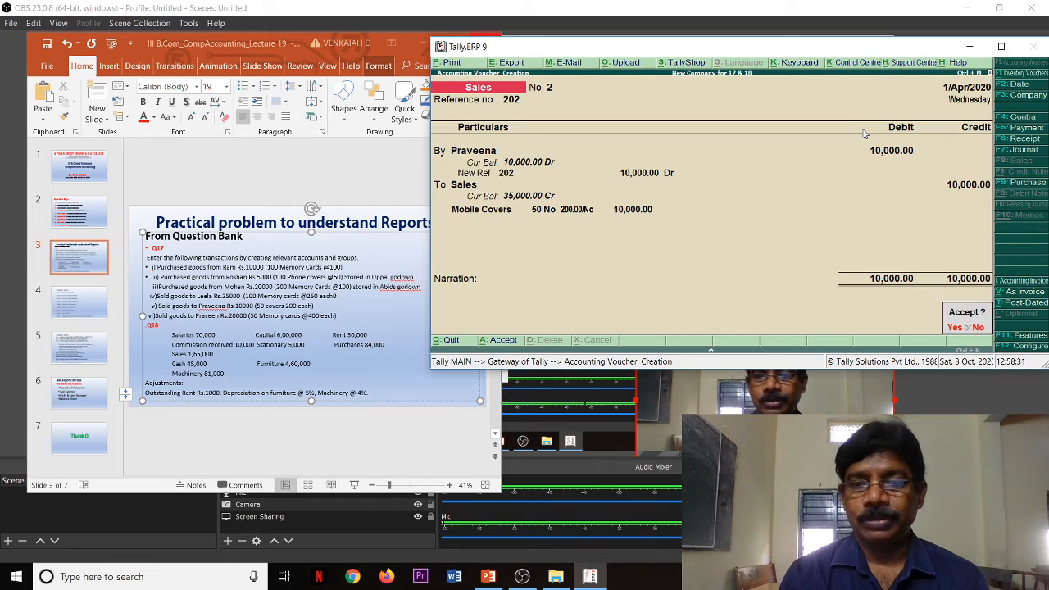
key("Return")
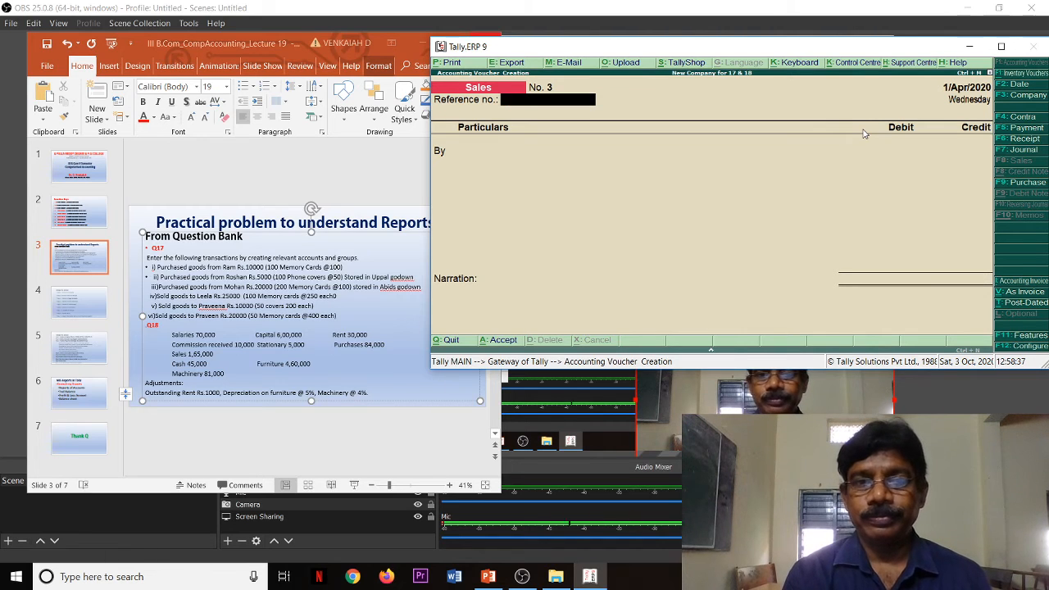
Step: Set the third sales voucher's reference to 203, choose the slide's third customer as debit party and accept the buyer's details without an address
type("203")
key("Return")
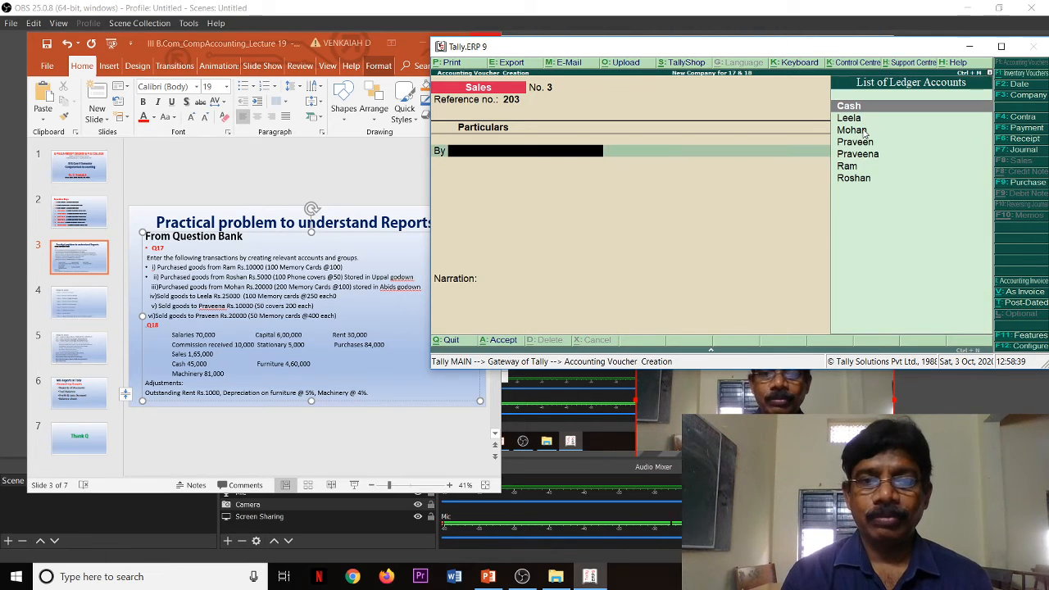
type("P")
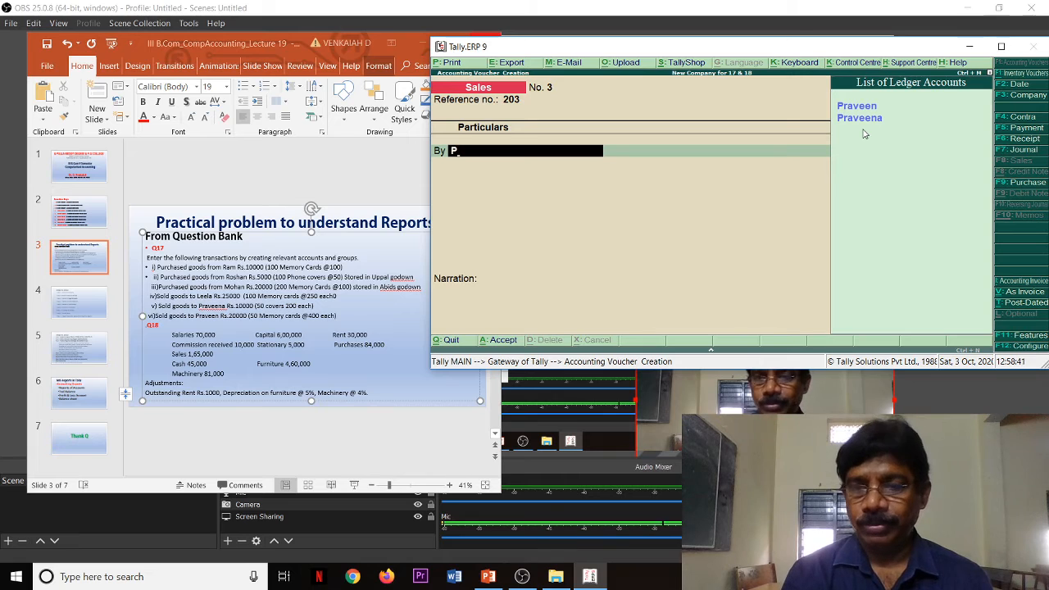
key("Return")
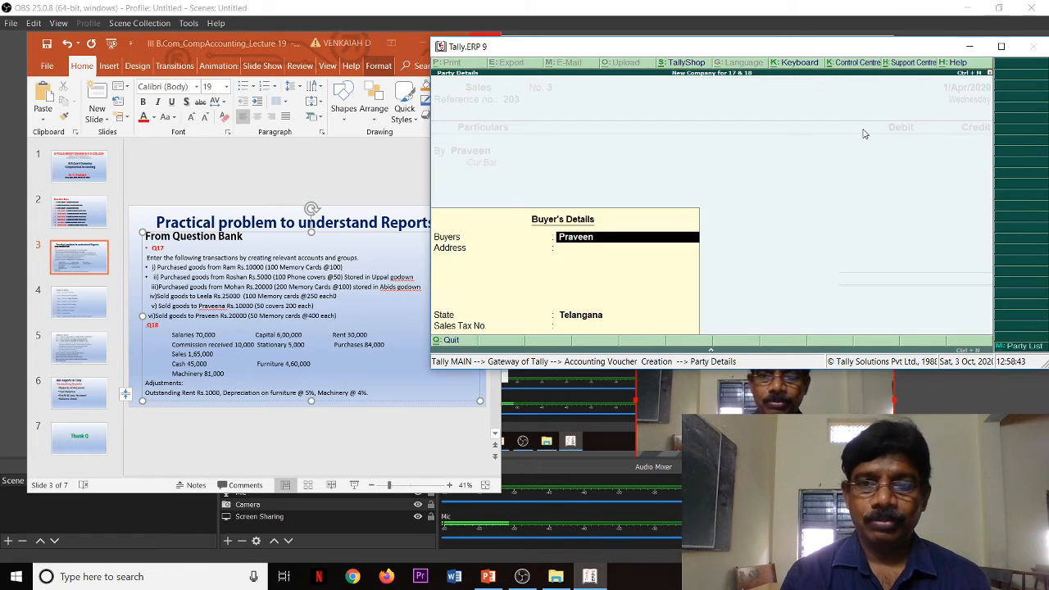
key("Return")
key("Return")
key("Return")
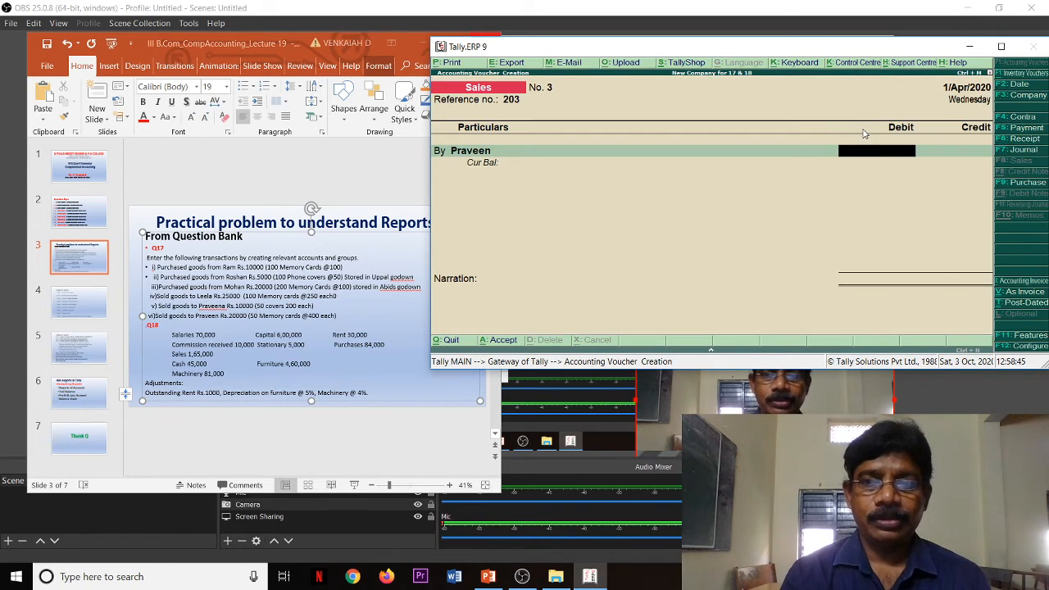
Step: Debit the third customer with 20,000 and allocate the full amount to a New Ref bill named 203
type("20000")
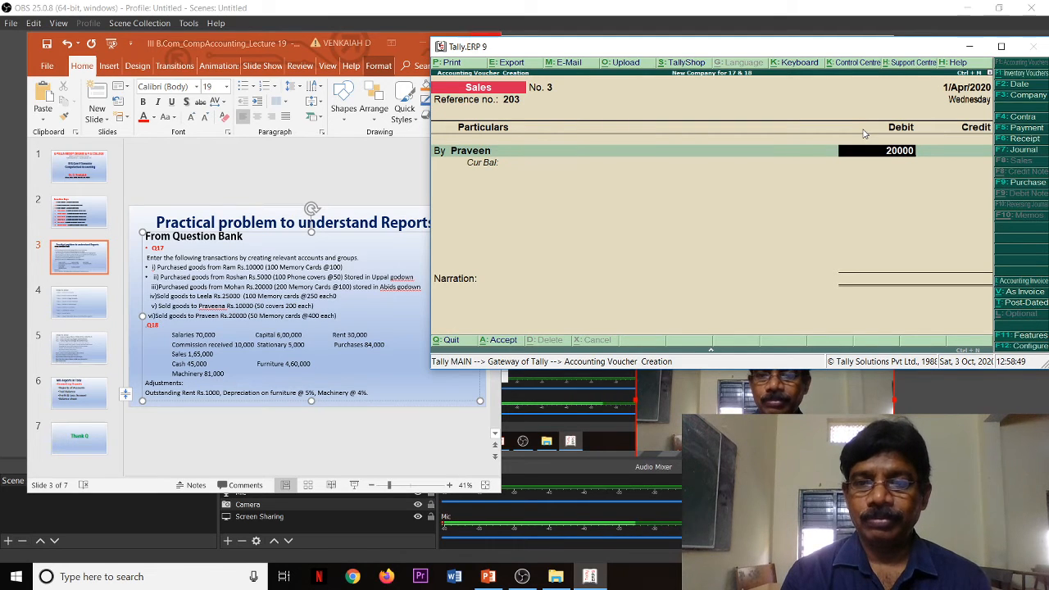
key("Return")
key("Return")
key("Return")
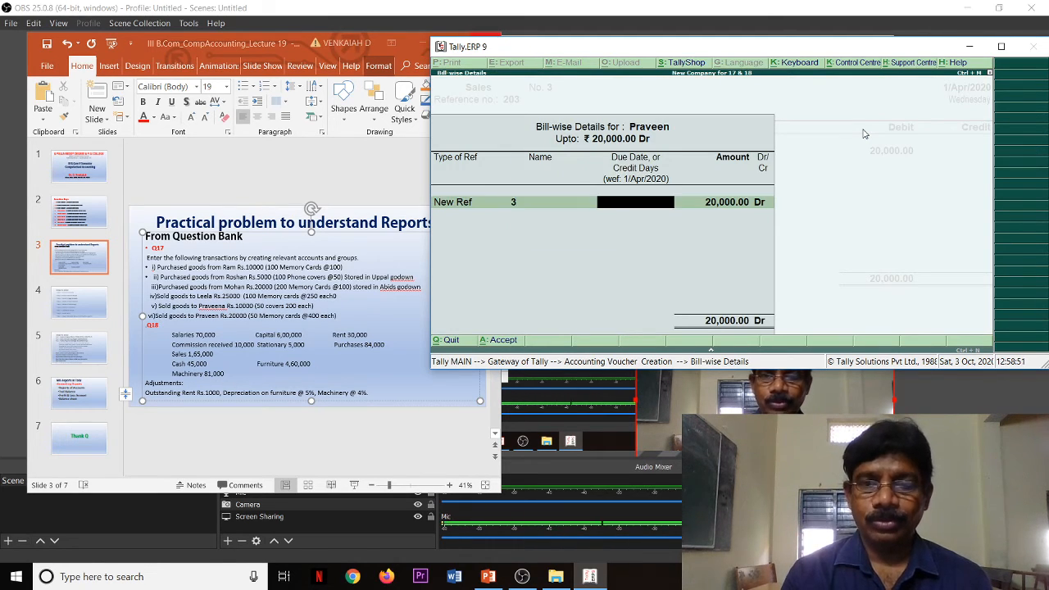
key("BackSpace")
type("2")
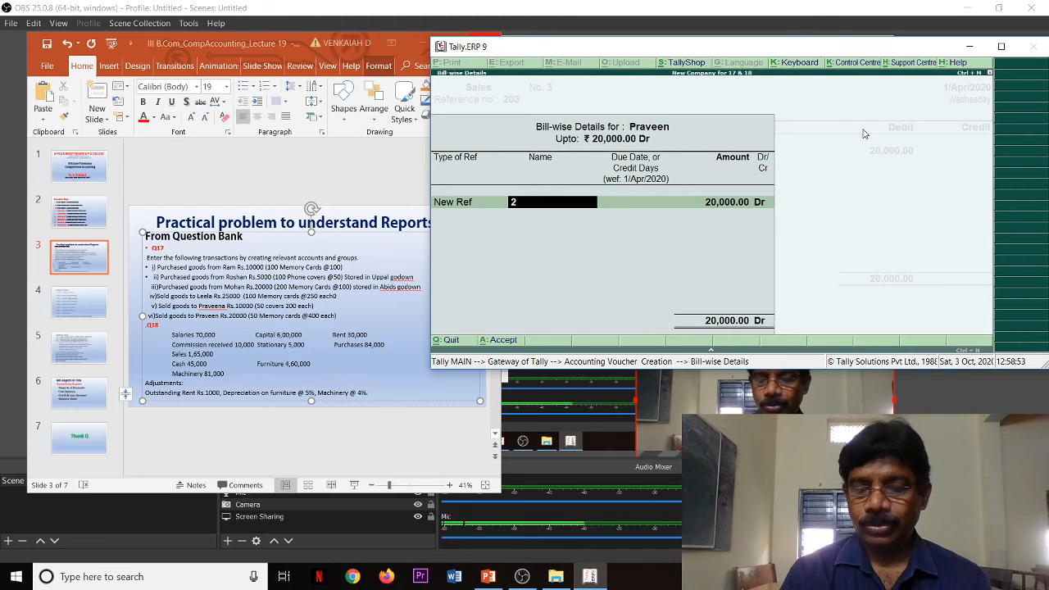
type("03")
key("Return")
key("Return")
key("Return")
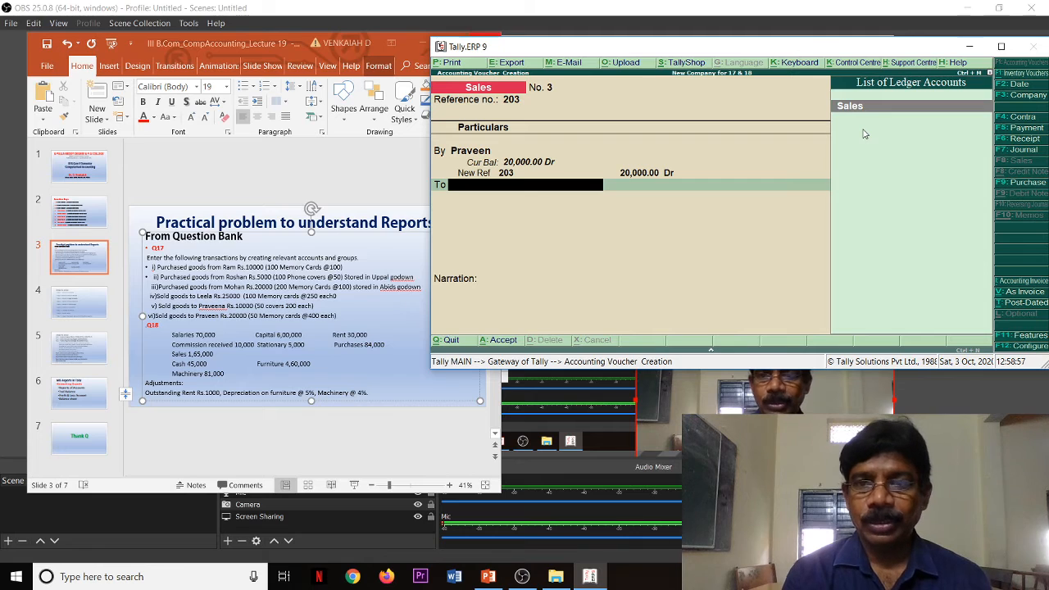
Step: Credit the Sales ledger in the third sales voucher and allocate Memory Cards stock from the Abids location
key("Return")
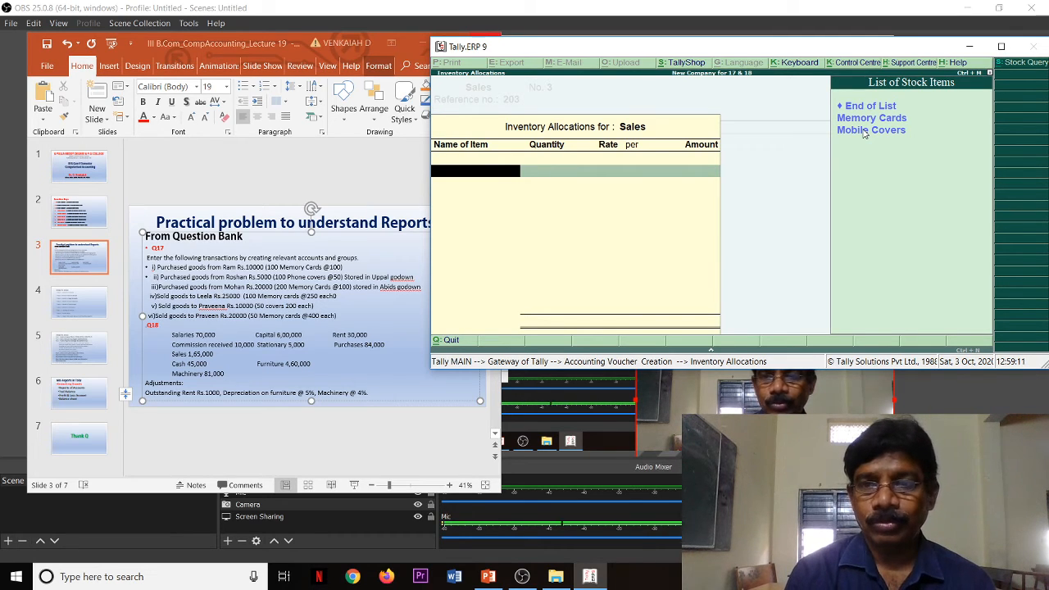
key("Down")
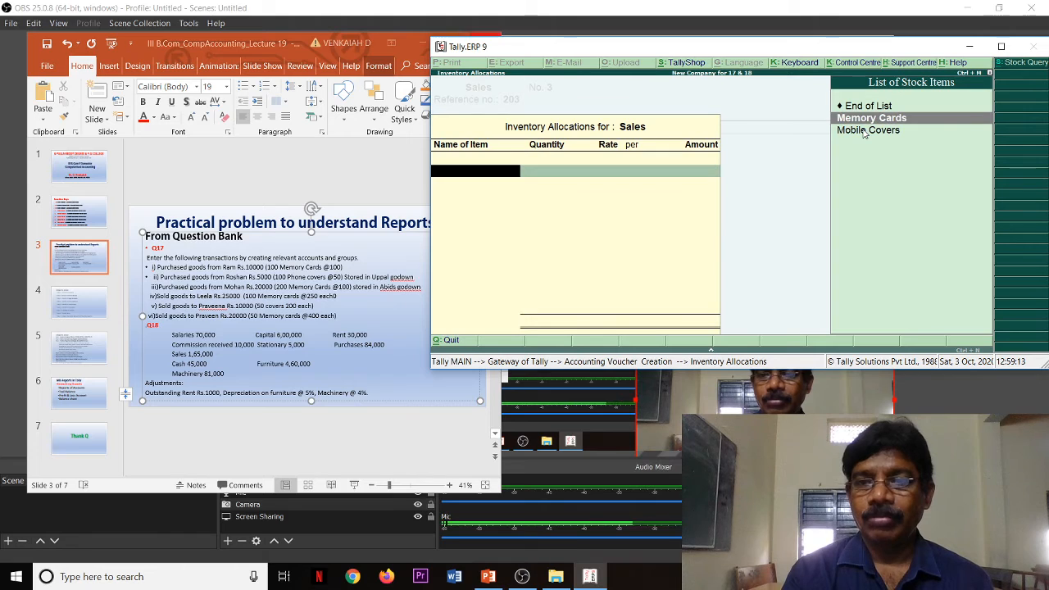
key("Return")
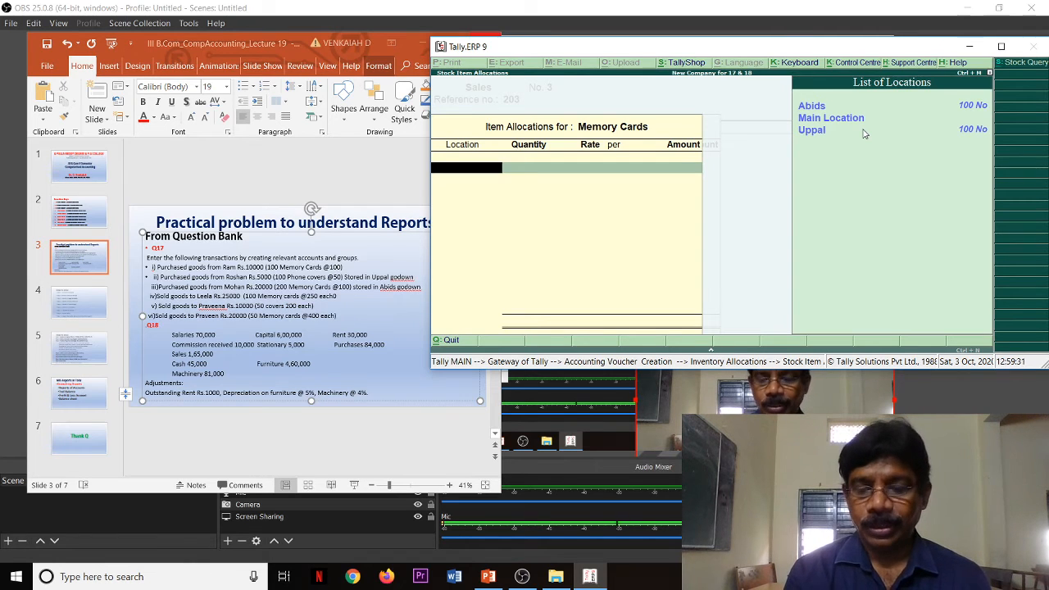
key("Down")
key("Return")
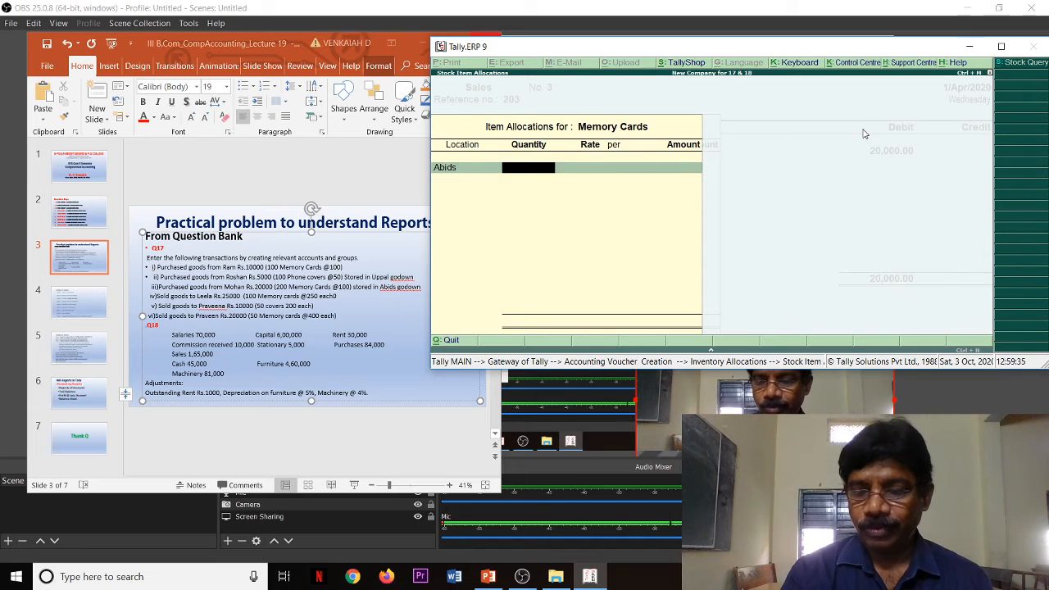
Step: Set the sold Memory Cards quantity to 50 at a rate of 400 each and complete the item allocation
key("Return")
type("4")
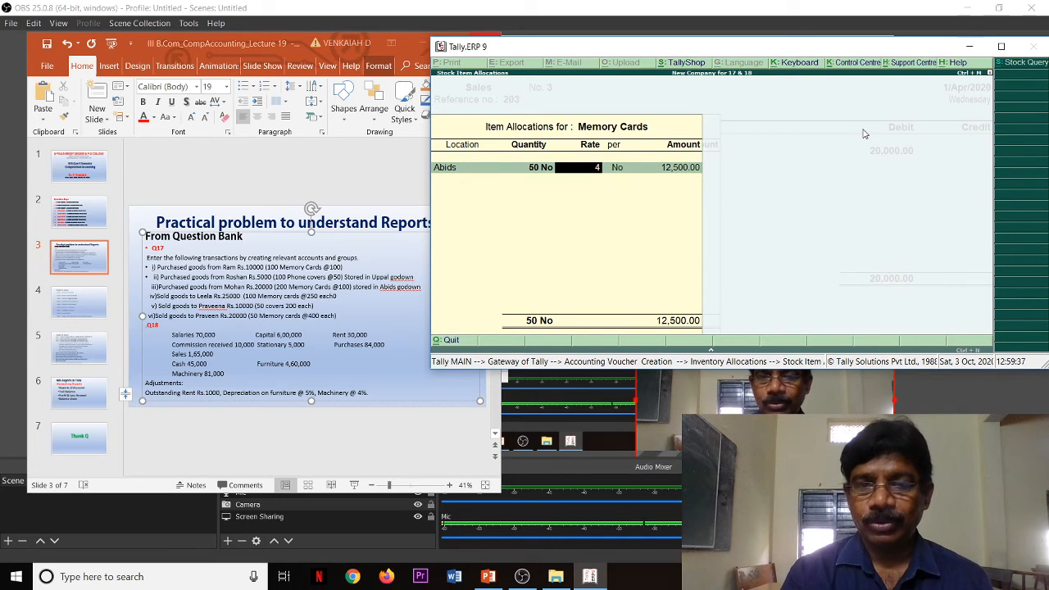
type("00")
key("Return")
key("Return")
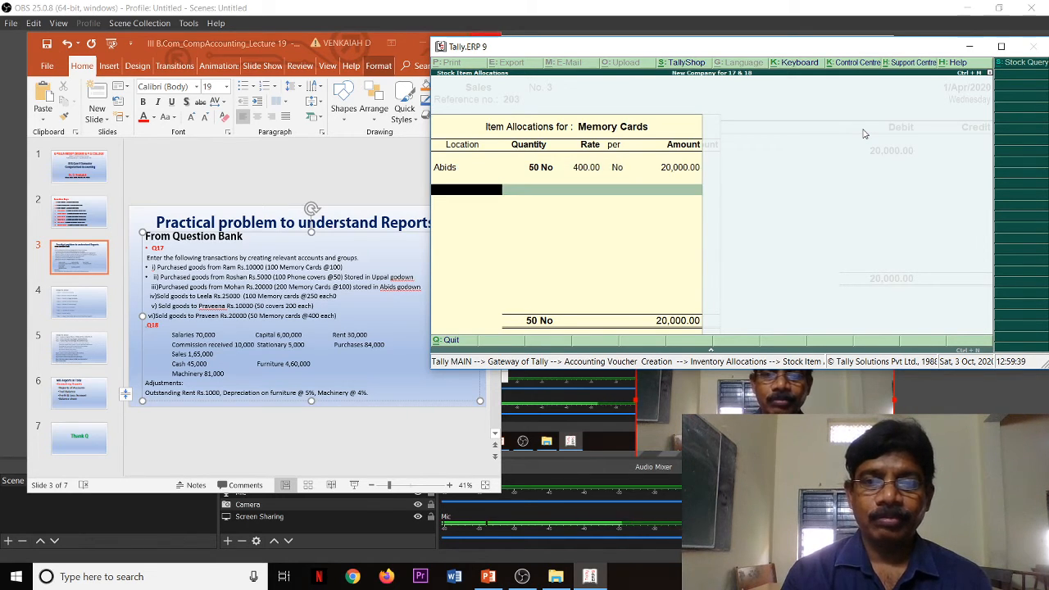
Step: Close the inventory allocation and save the third sales voucher without a narration
key("Return")
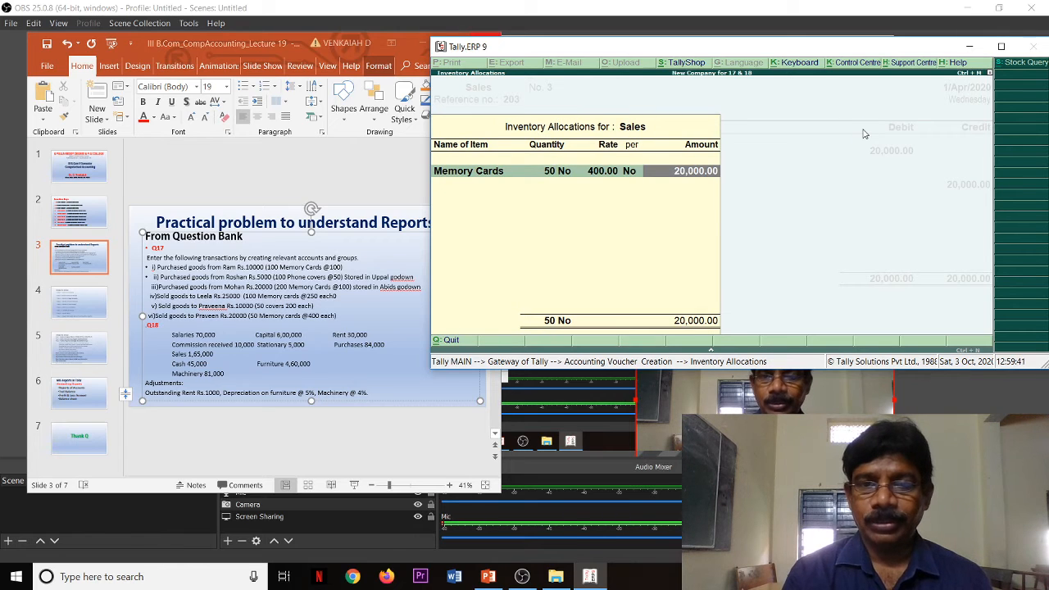
key("Return")
key("Return")
key("Return")
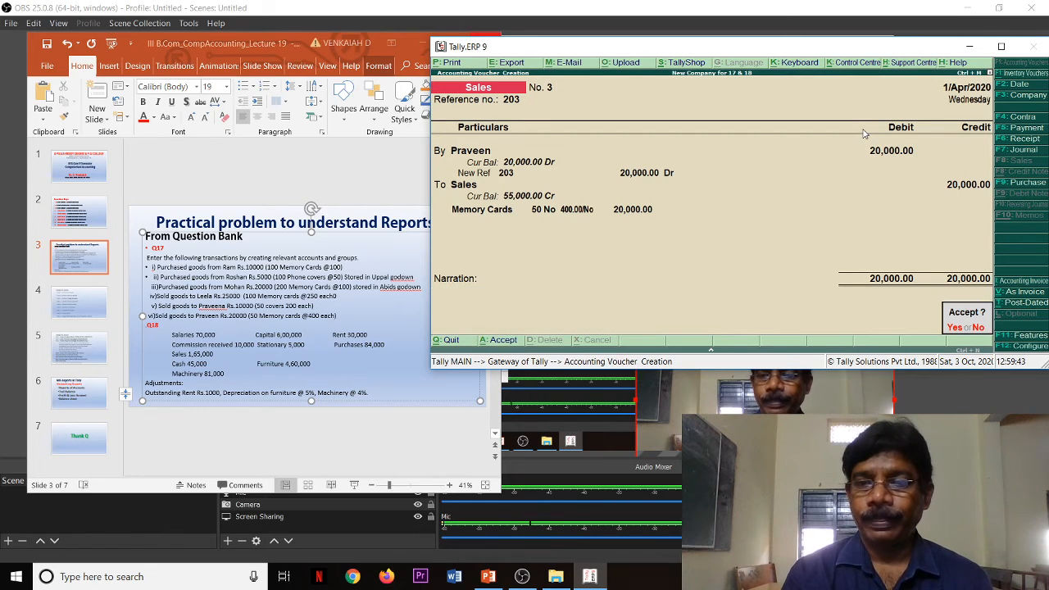
key("Return")
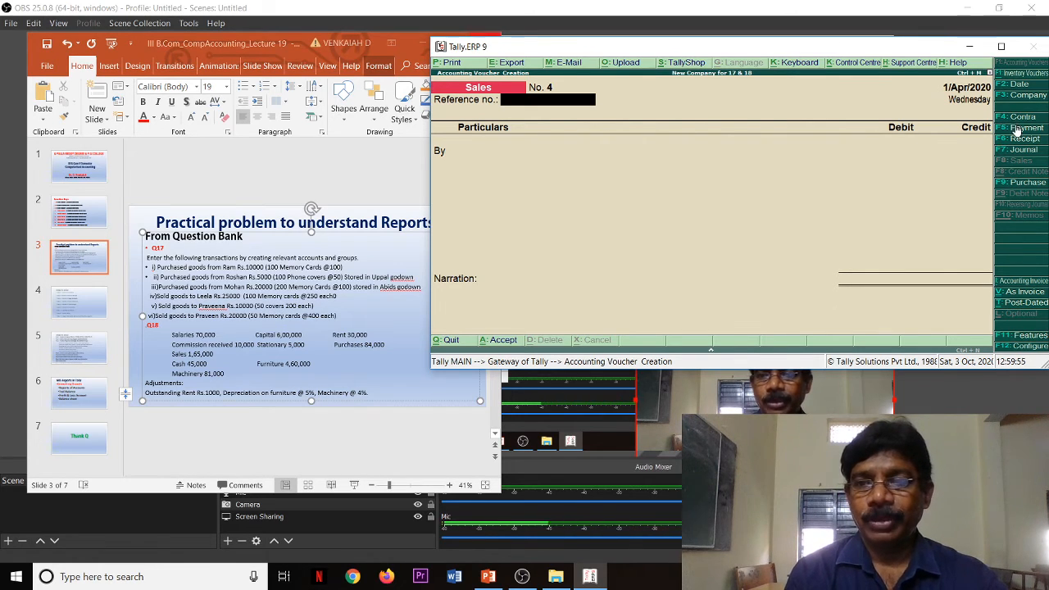
Step: Start a Payment voucher and debit the Salaries ledger with 70,000
left_click(1017, 129)
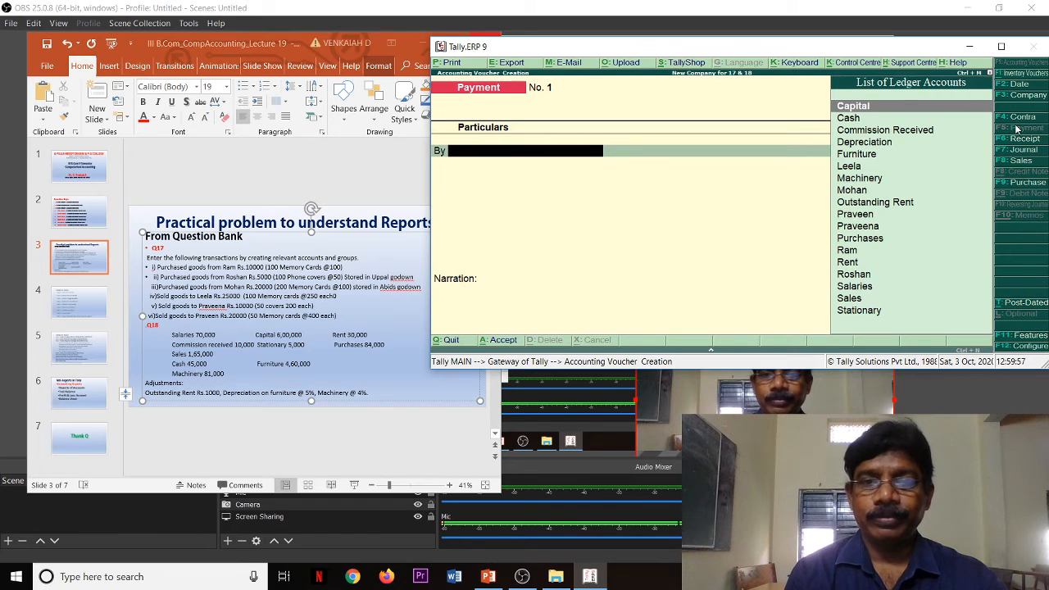
type("S")
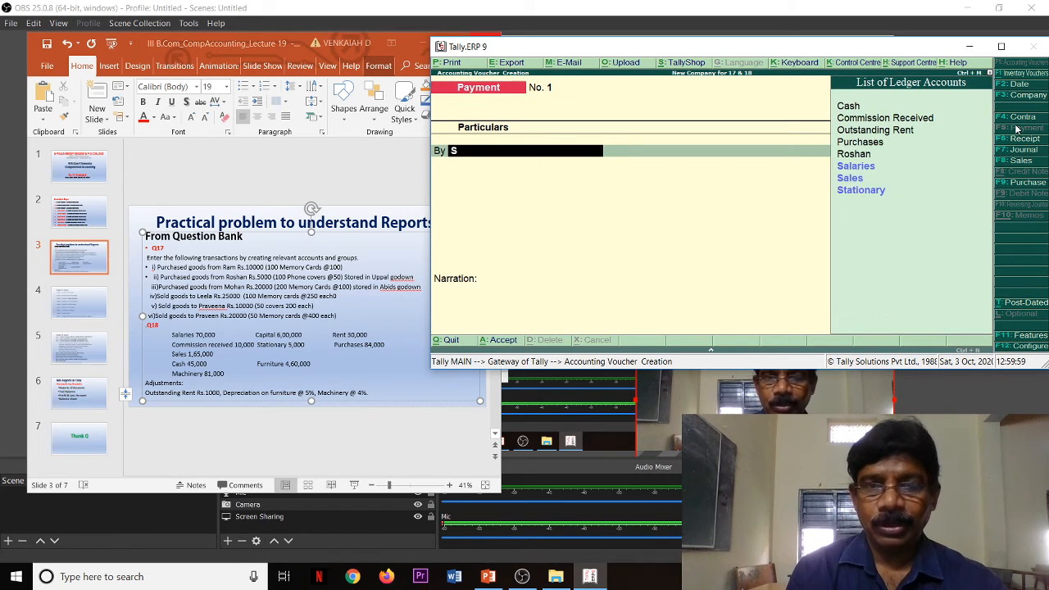
key("Down")
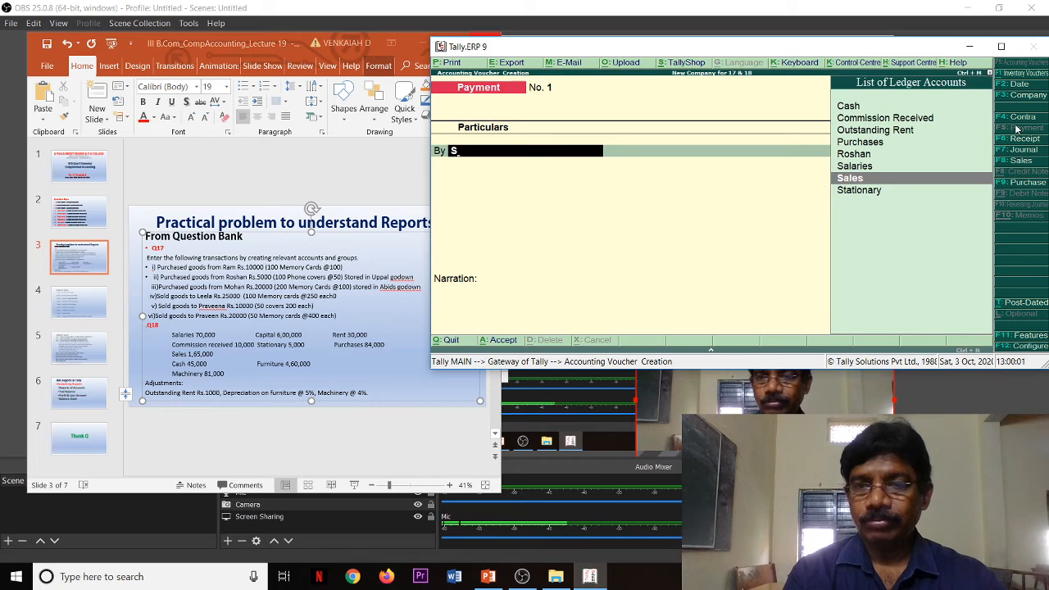
key("Up")
key("Return")
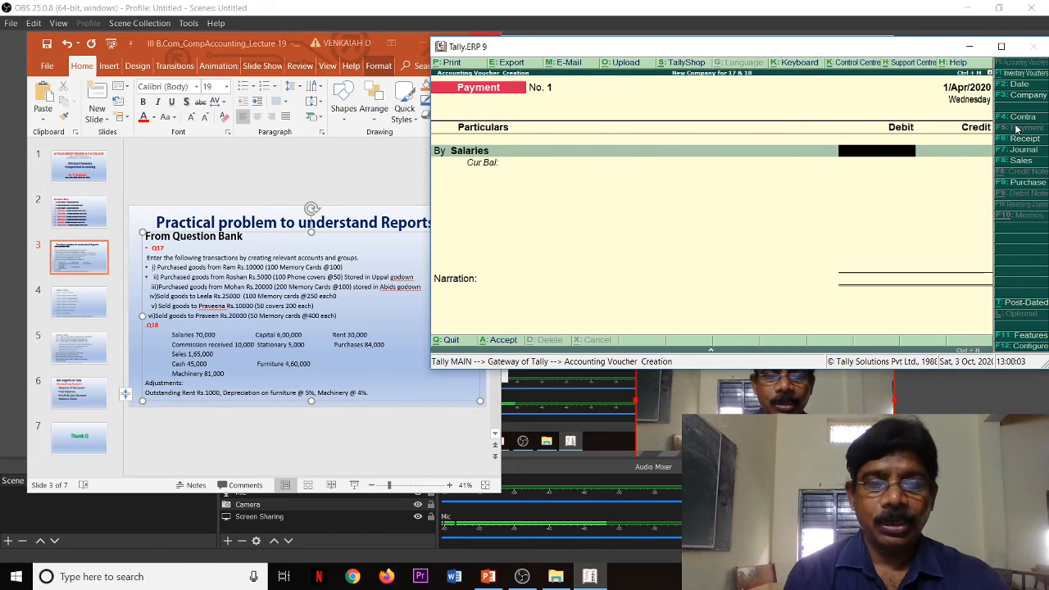
type("70000")
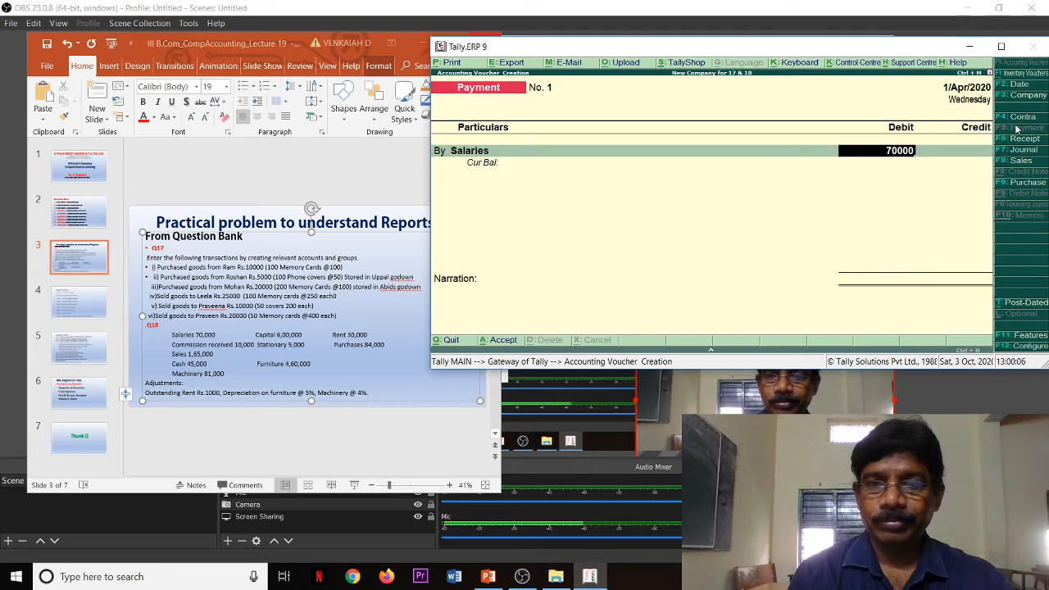
key("Return")
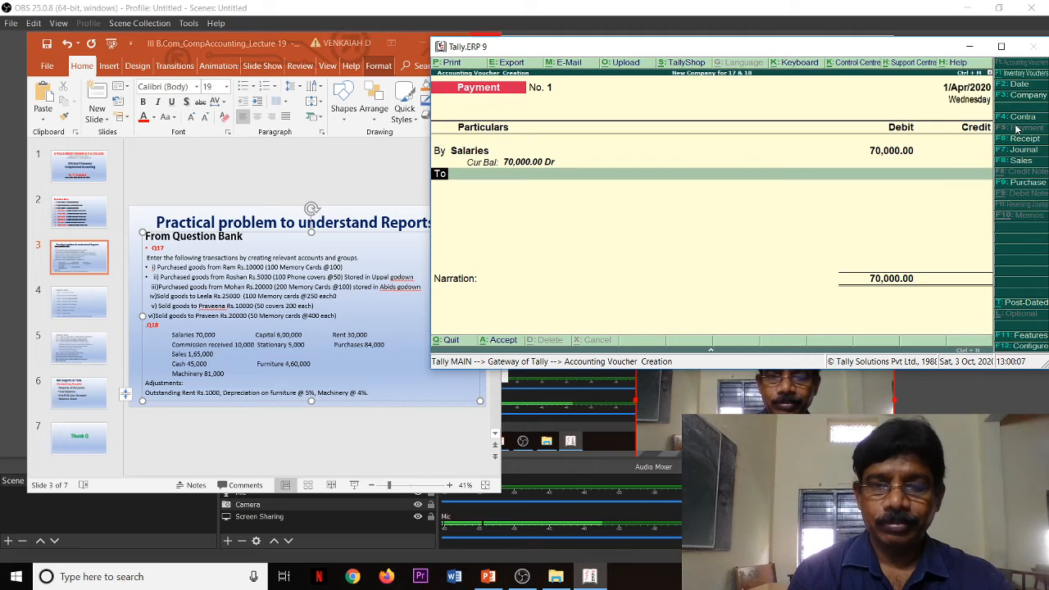
Step: Add a Rent debit of 30,000 to the payment voucher below the Salaries entry
type("by")
key("Return")
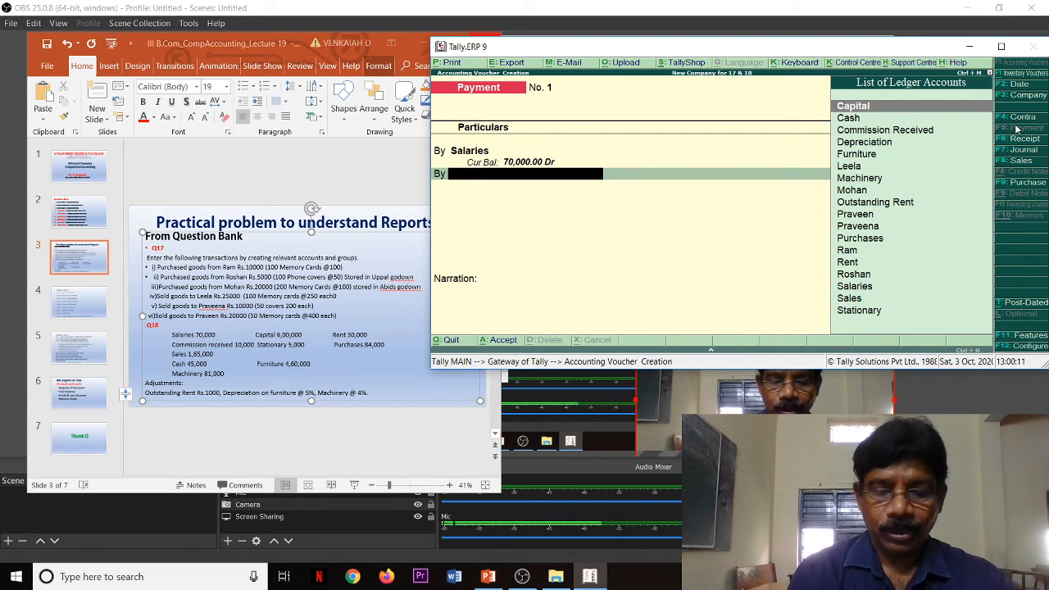
type("R")
key("Up")
key("Up")
key("Up")
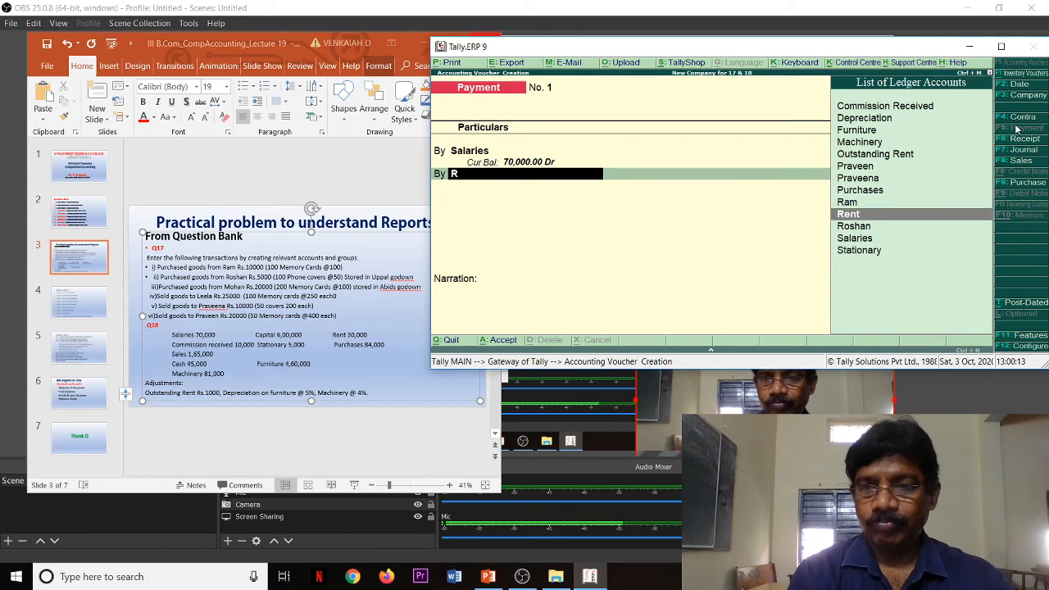
key("Down")
key("Return")
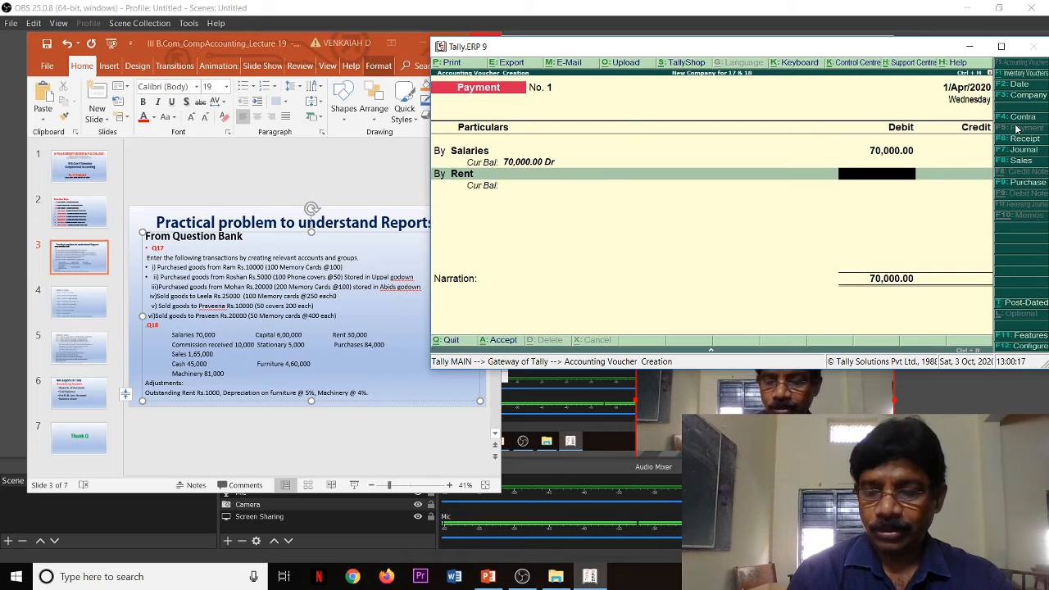
type("30,000")
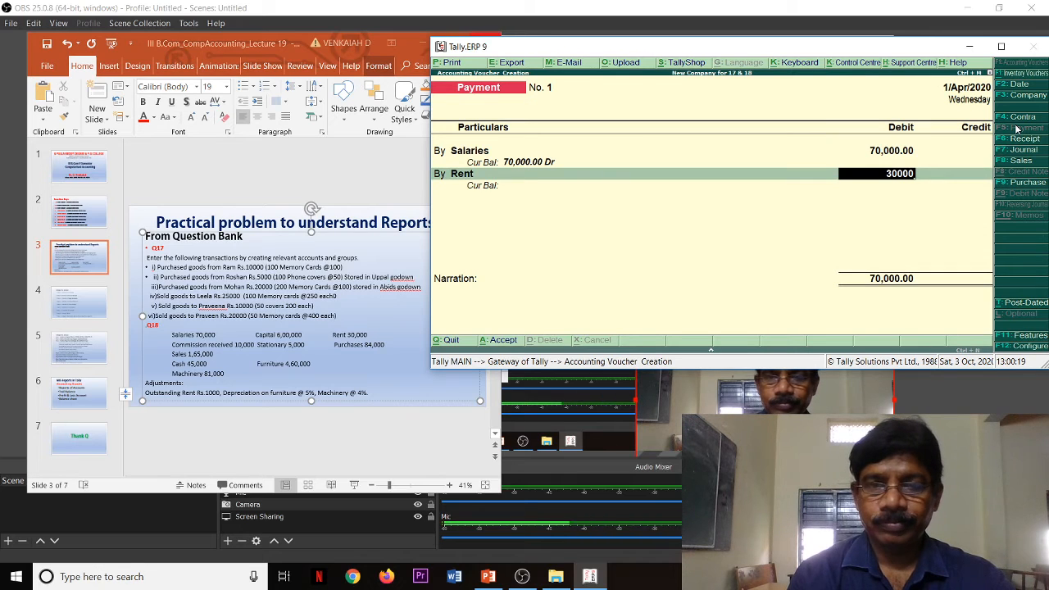
key("Return")
Step: Add a Stationary debit of 5,000 as the third expense in the payment voucher
type("by")
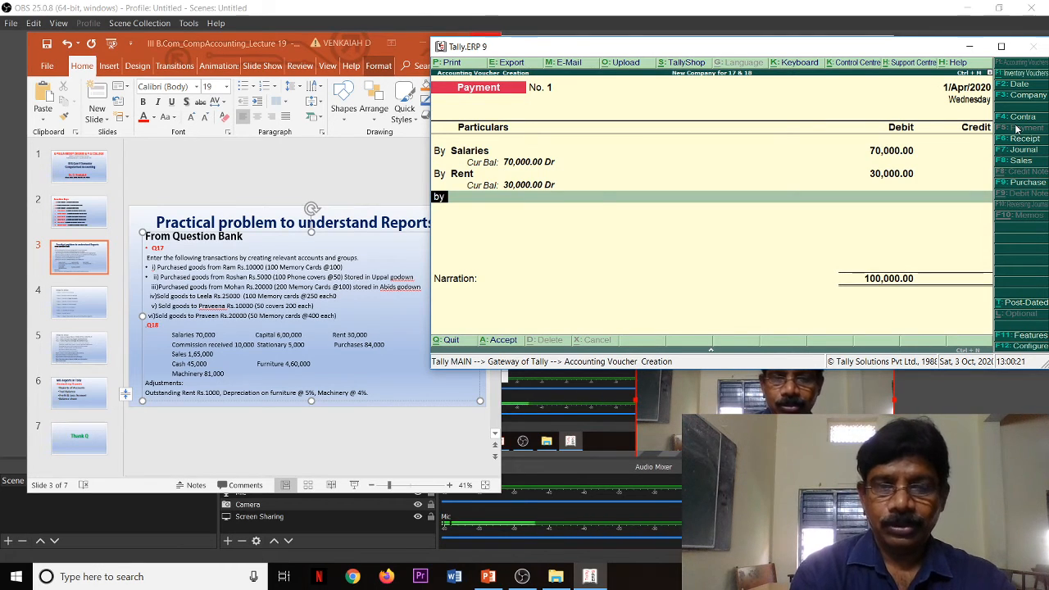
key("Return")
type("S")
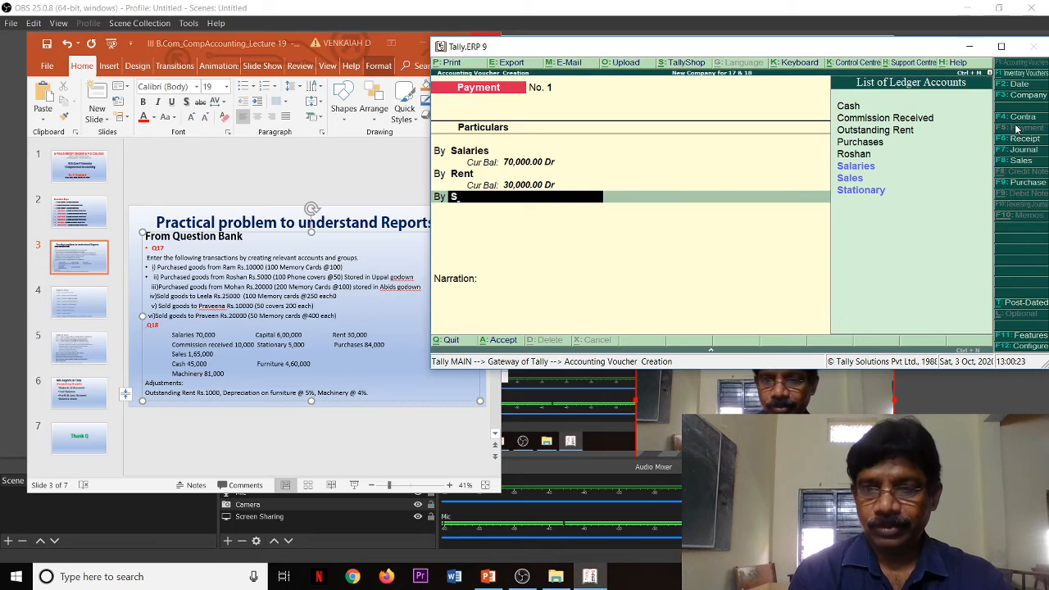
key("Down")
key("Down")
key("Down")
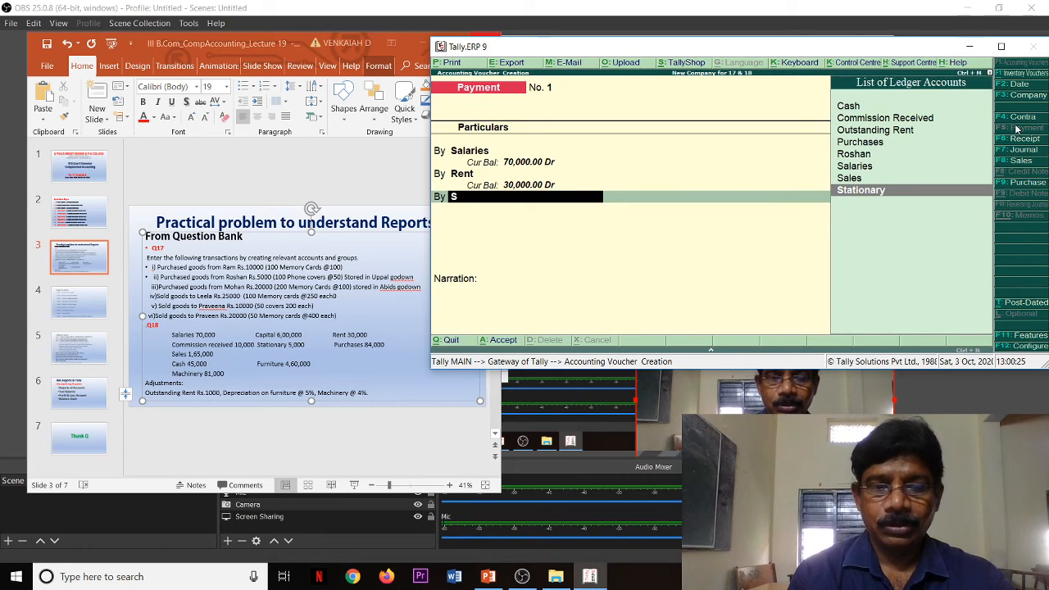
key("Return")
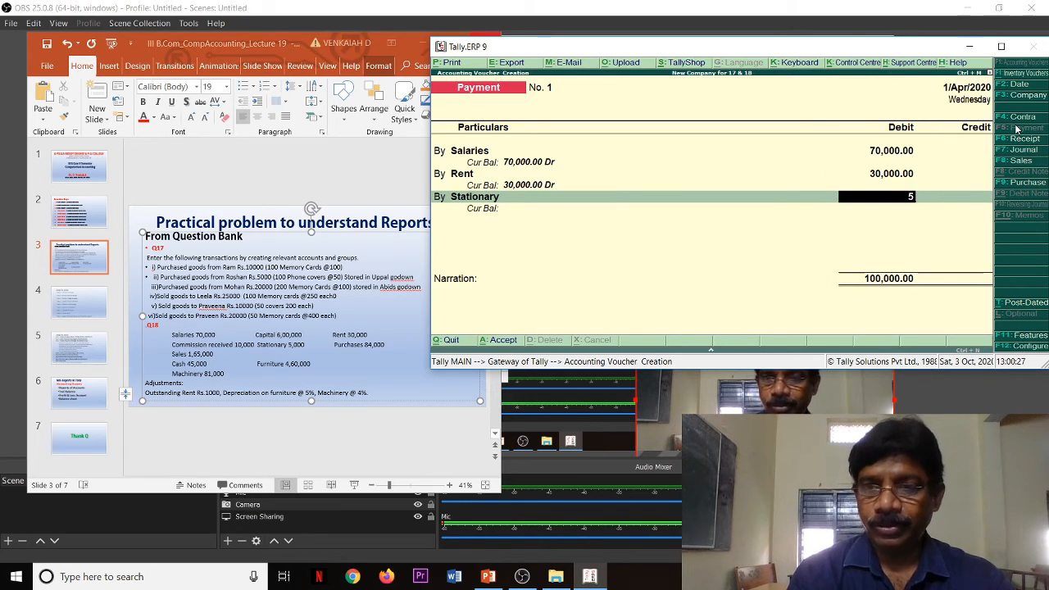
key("Return")
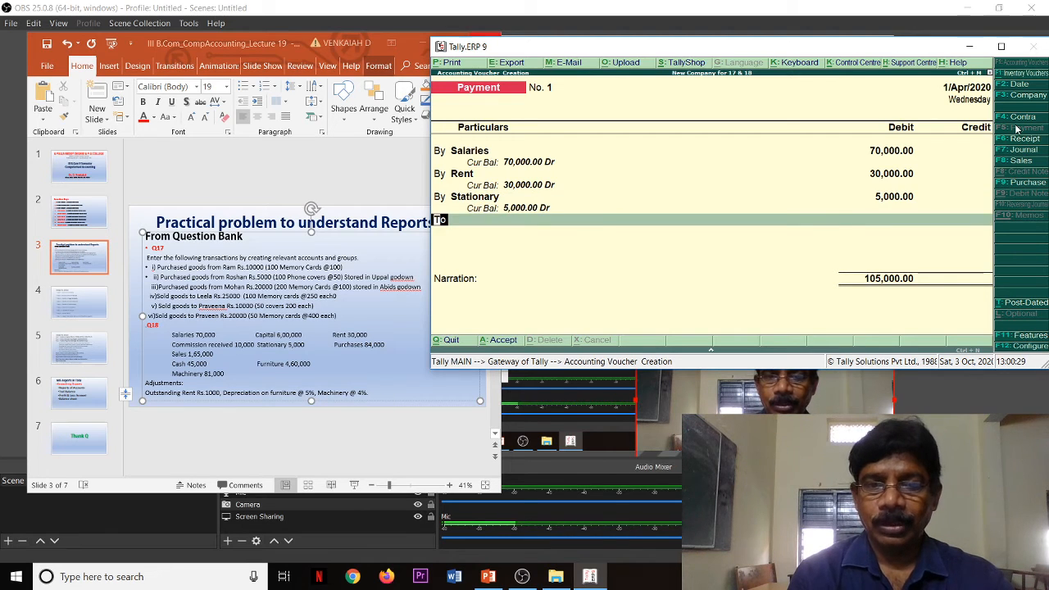
Step: Credit the Cash ledger with 105,000 and save the payment voucher without a narration
key("Return")
type("c")
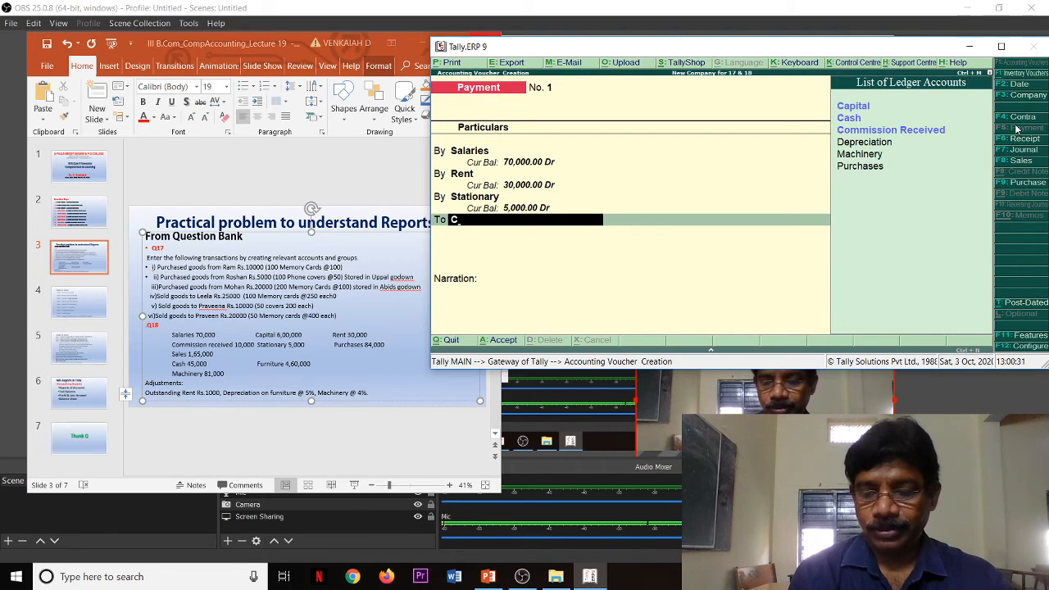
type("a")
key("Return")
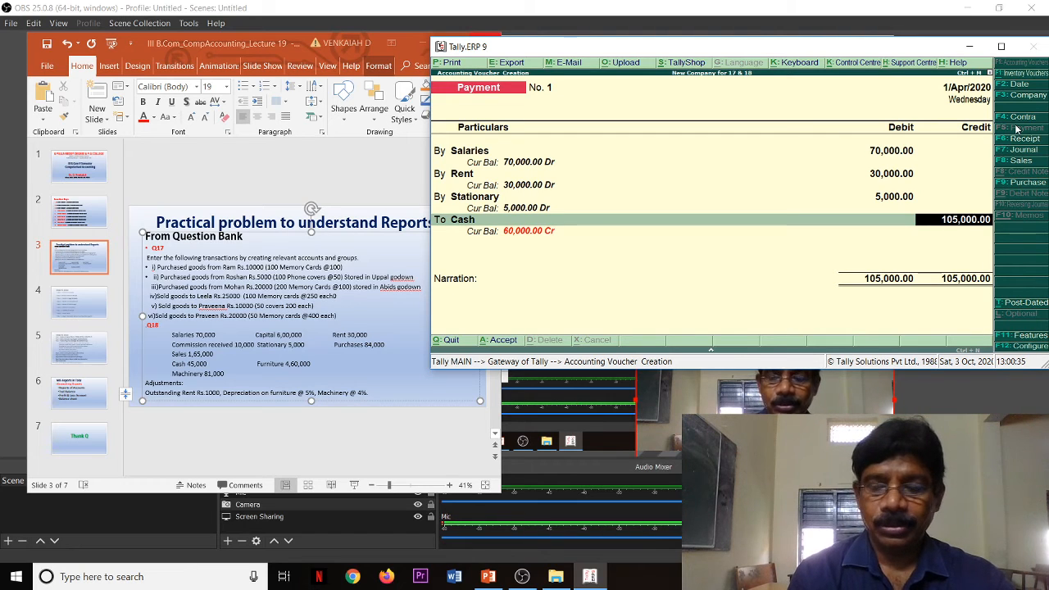
key("Return")
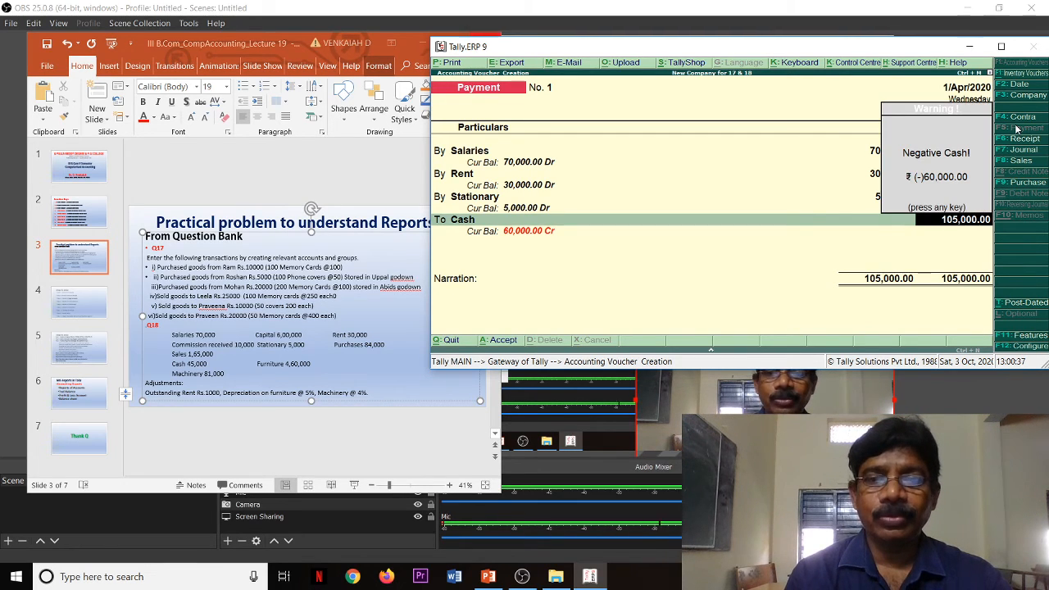
key("Return")
key("Return")
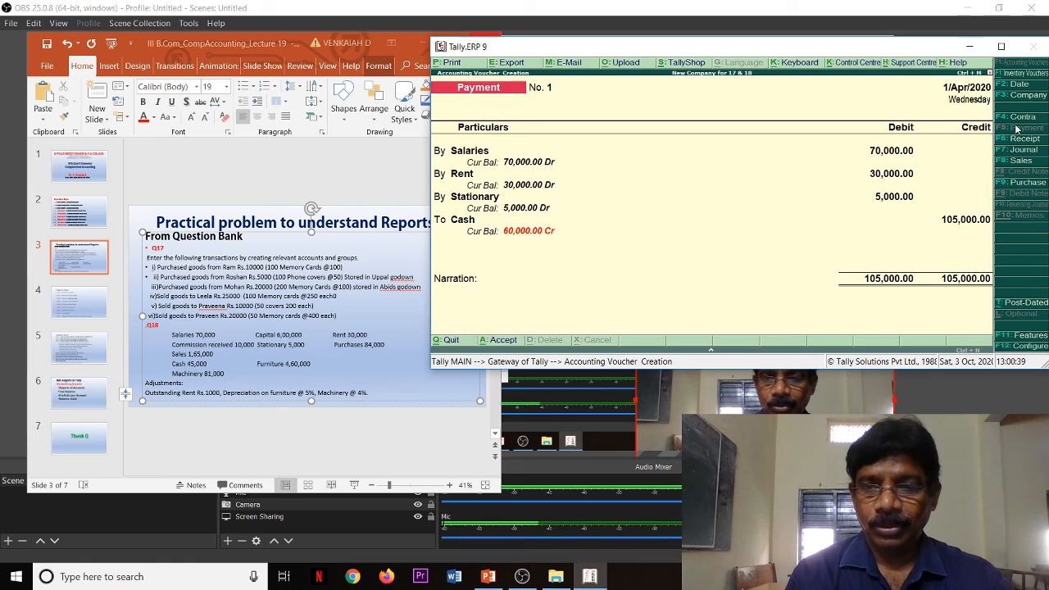
key("Return")
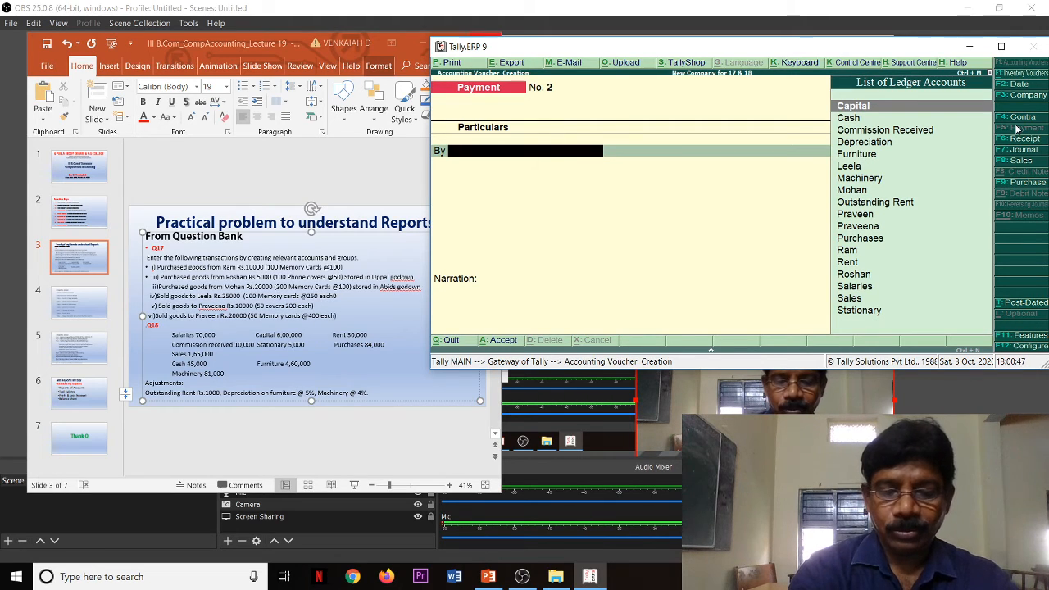
Step: Start a Receipt voucher and credit the Capital ledger with 600,000
key("F6")
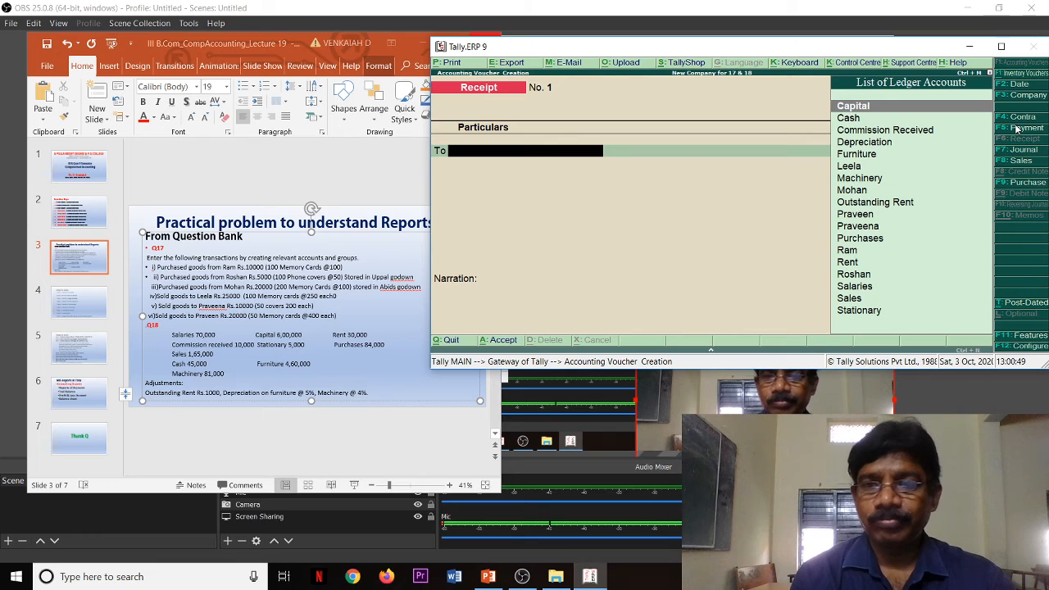
key("Return")
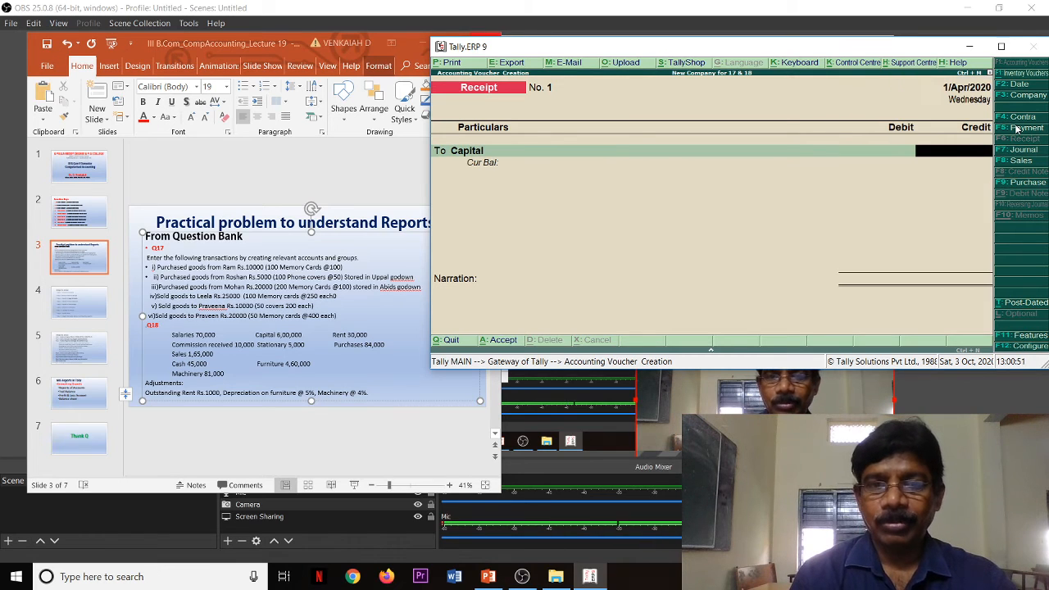
type("6")
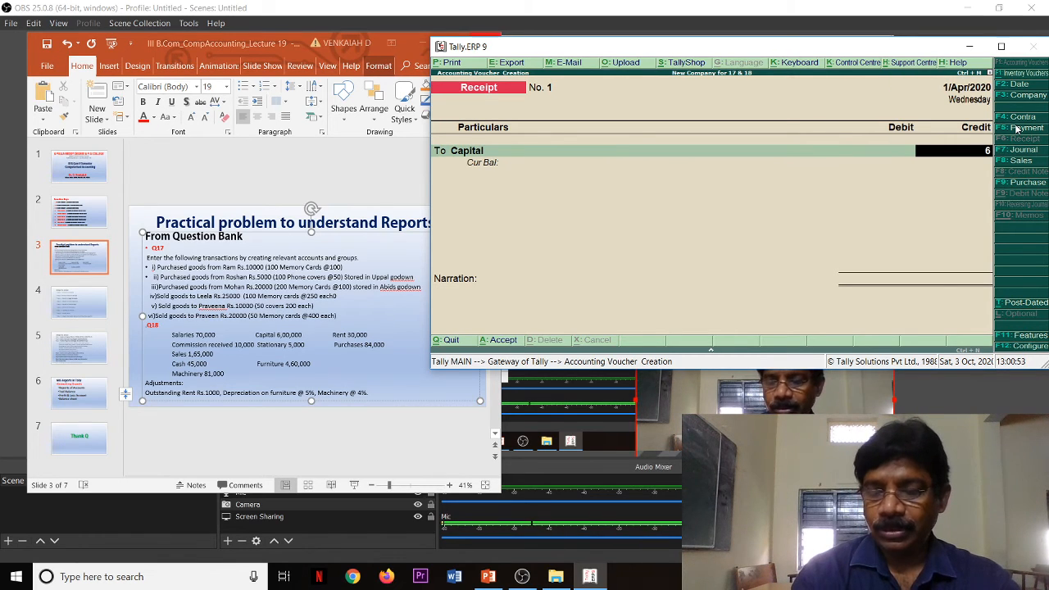
type("00,000")
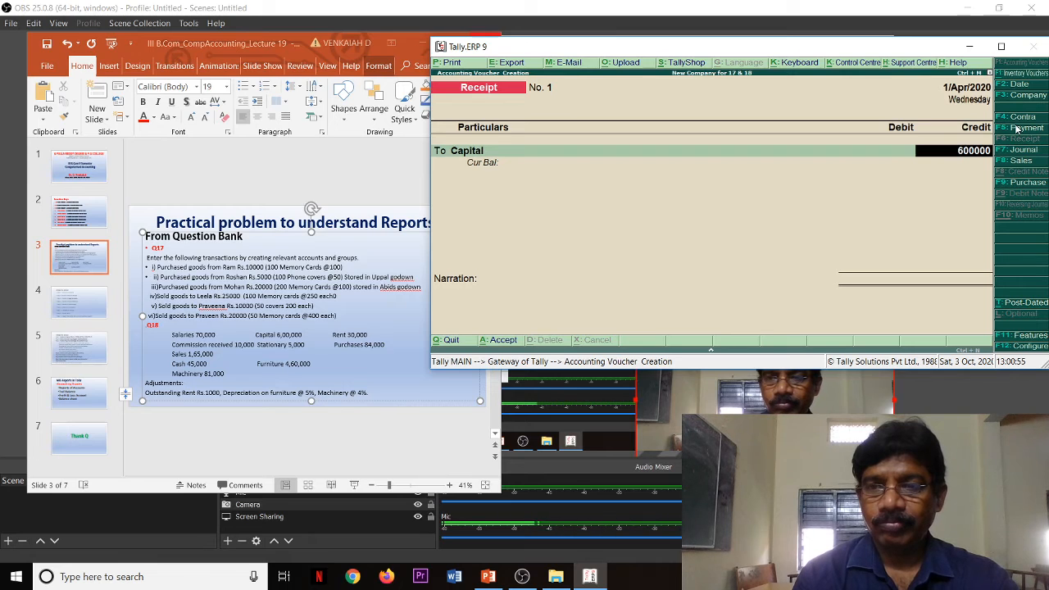
key("Return")
Step: Add a Commission Received credit of 10,000 to the receipt voucher
type("to")
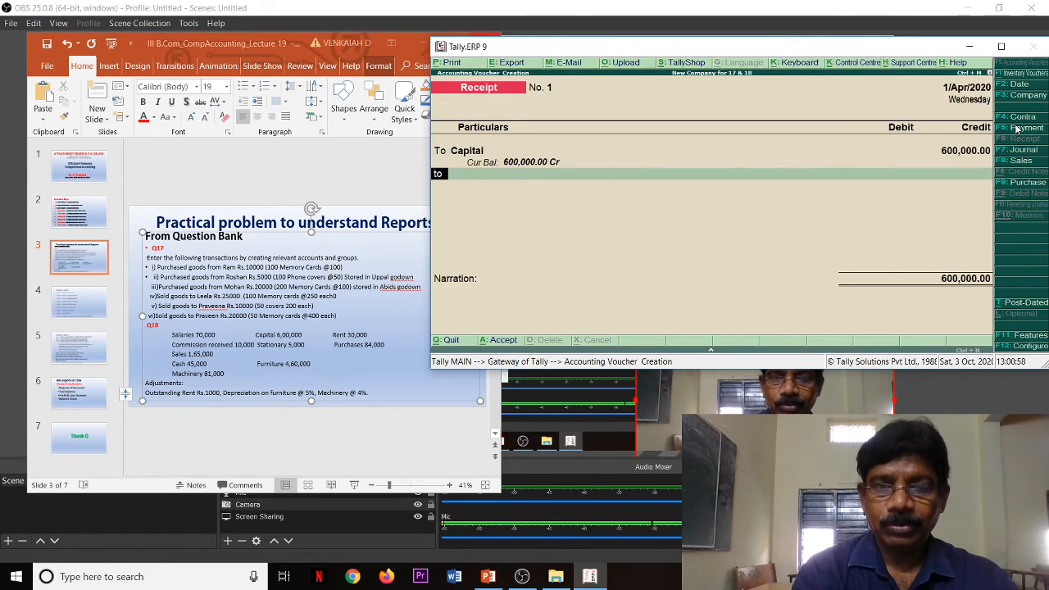
key("Return")
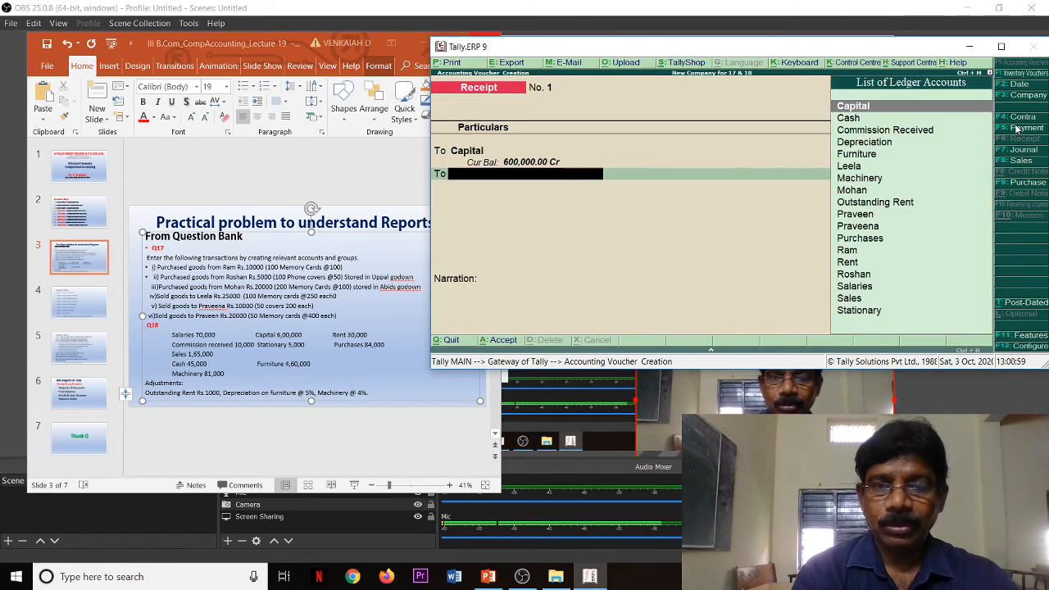
key("Down")
key("Down")
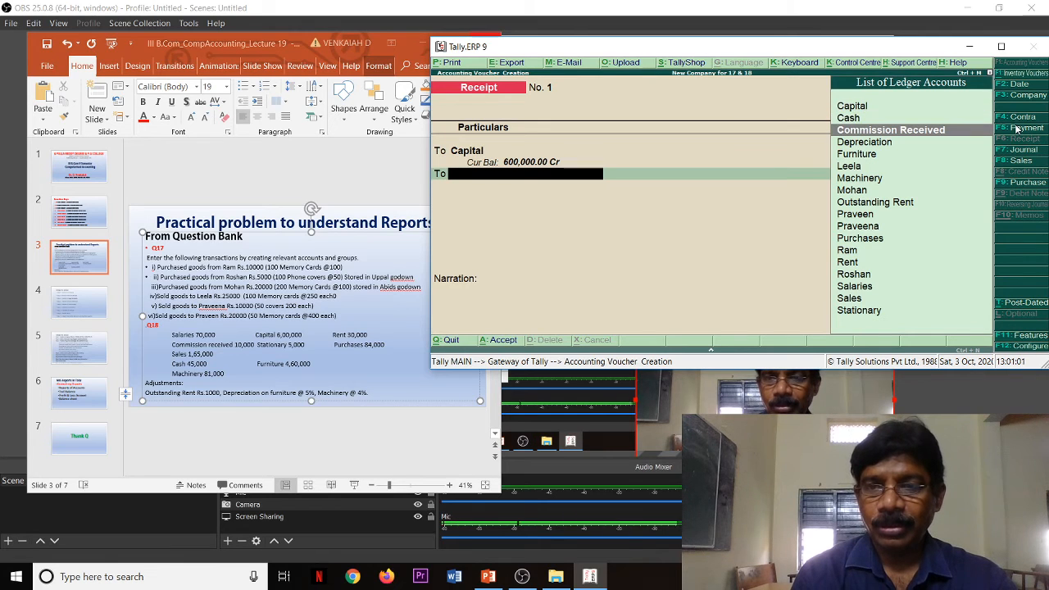
key("Return")
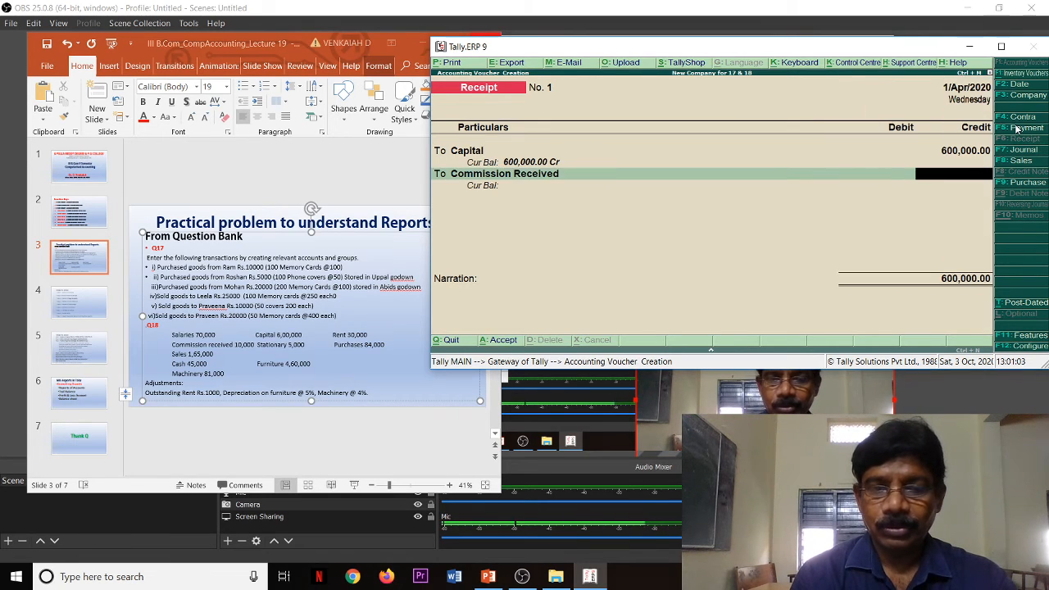
type("10000")
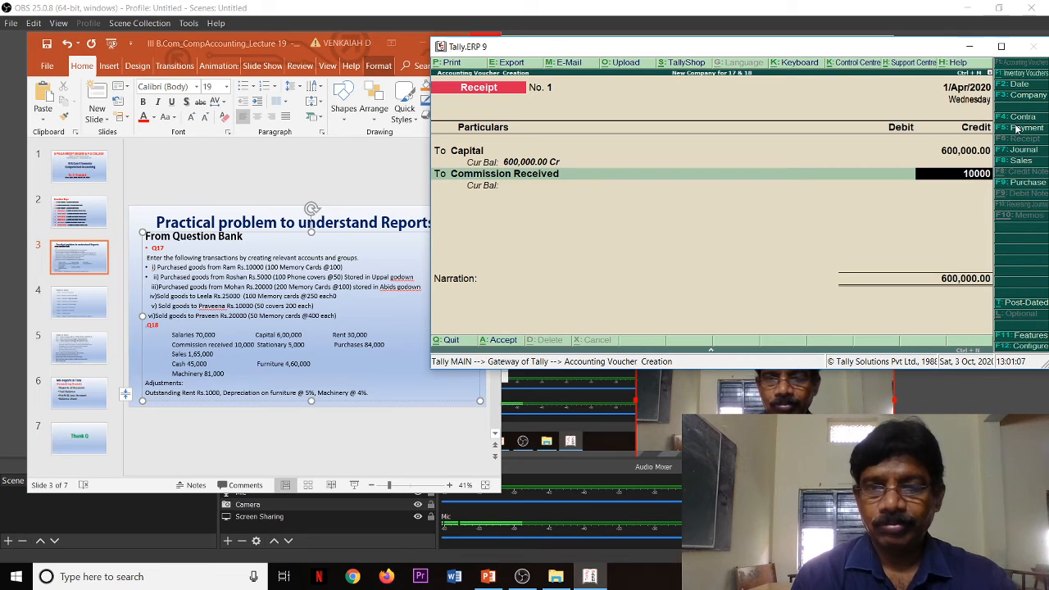
key("Return")
key("Return")
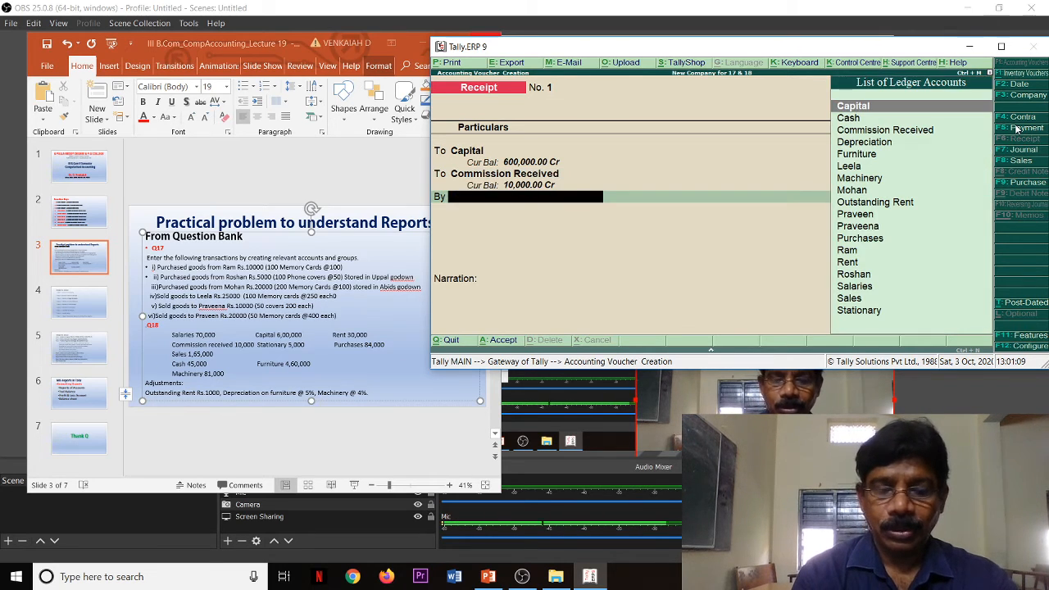
Step: Debit the Cash ledger with 610,000 and save the receipt voucher without a narration
type("C")
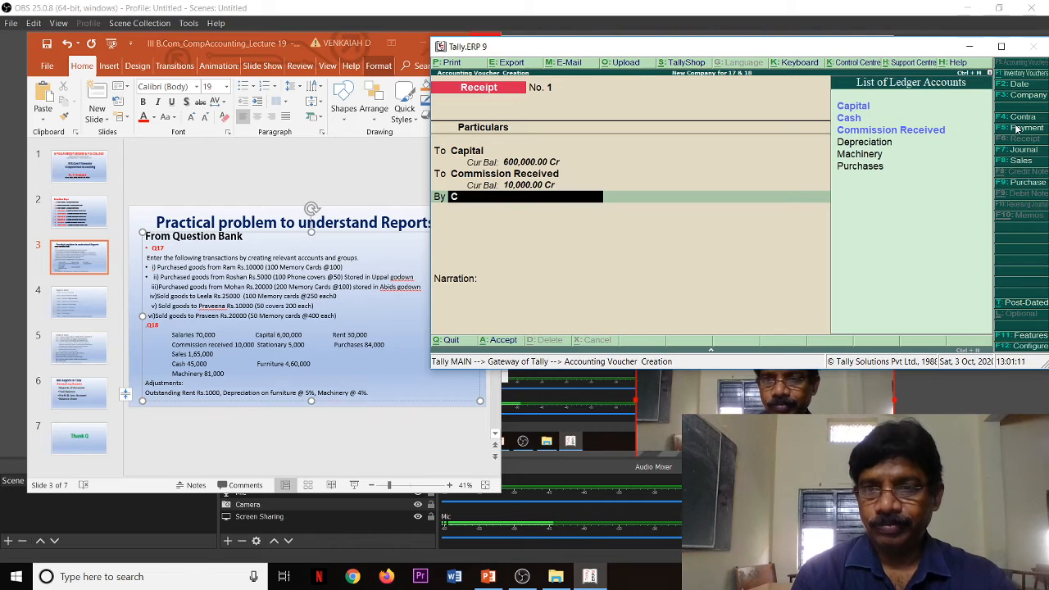
key("Down")
key("Return")
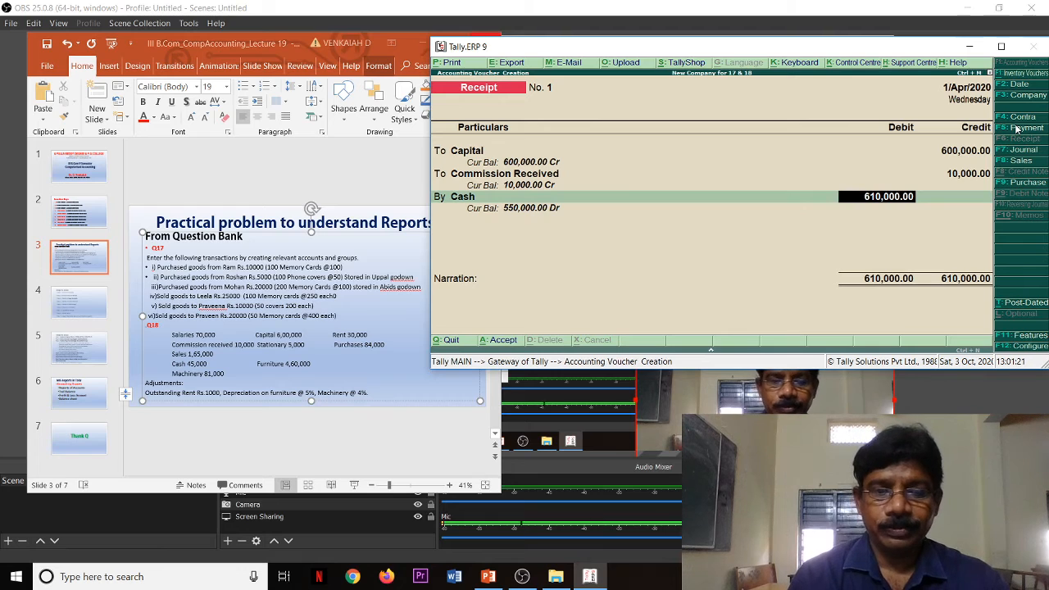
key("Return")
key("Return")
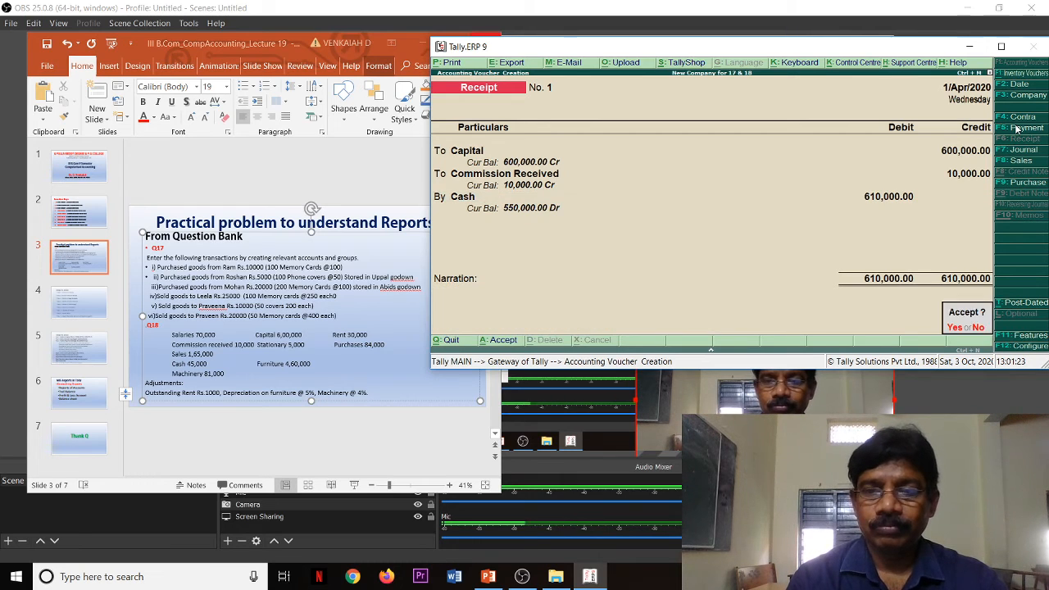
key("Return")
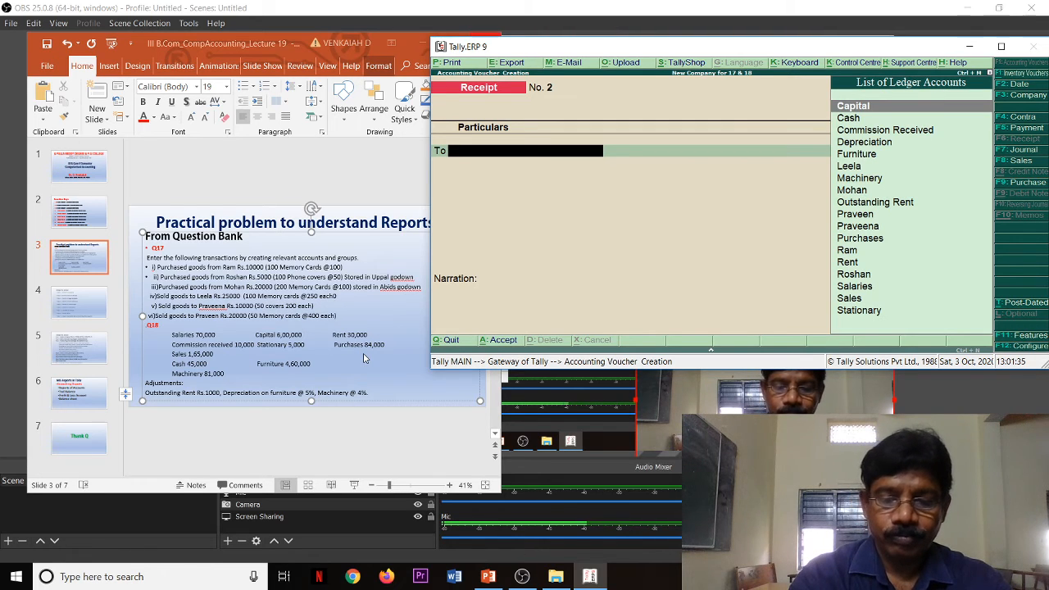
Step: Start a Purchase voucher in voucher mode with supplier invoice number 1 dated 1/Apr/2020
key("F9")
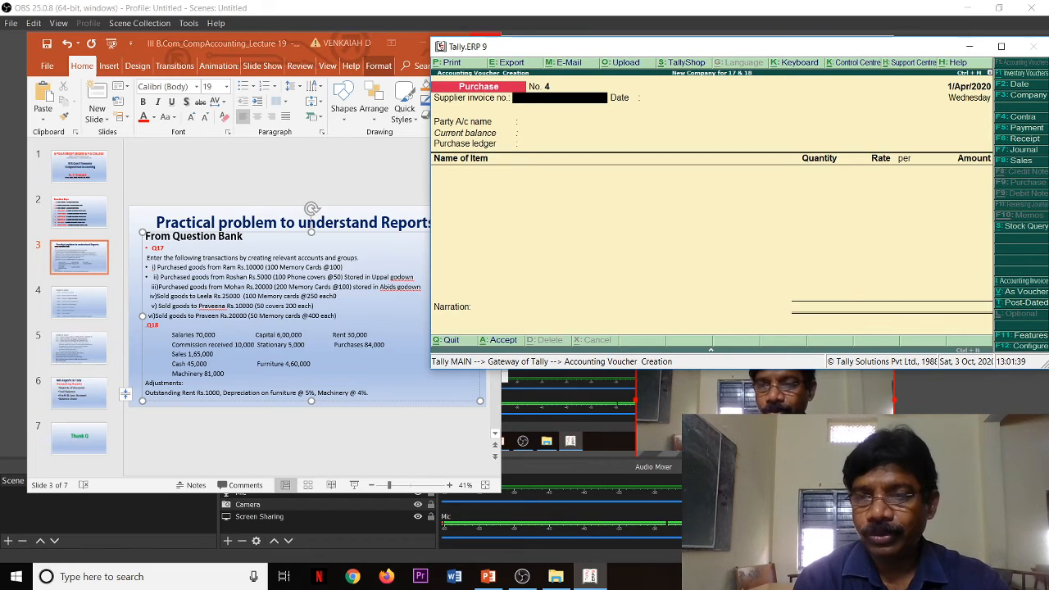
left_click(1026, 293)
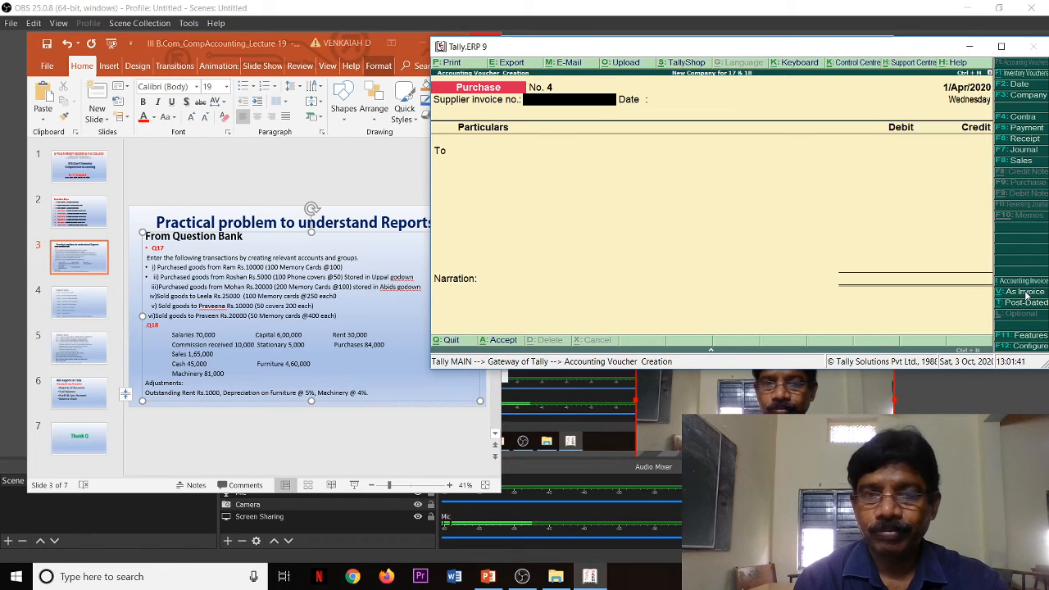
type("1")
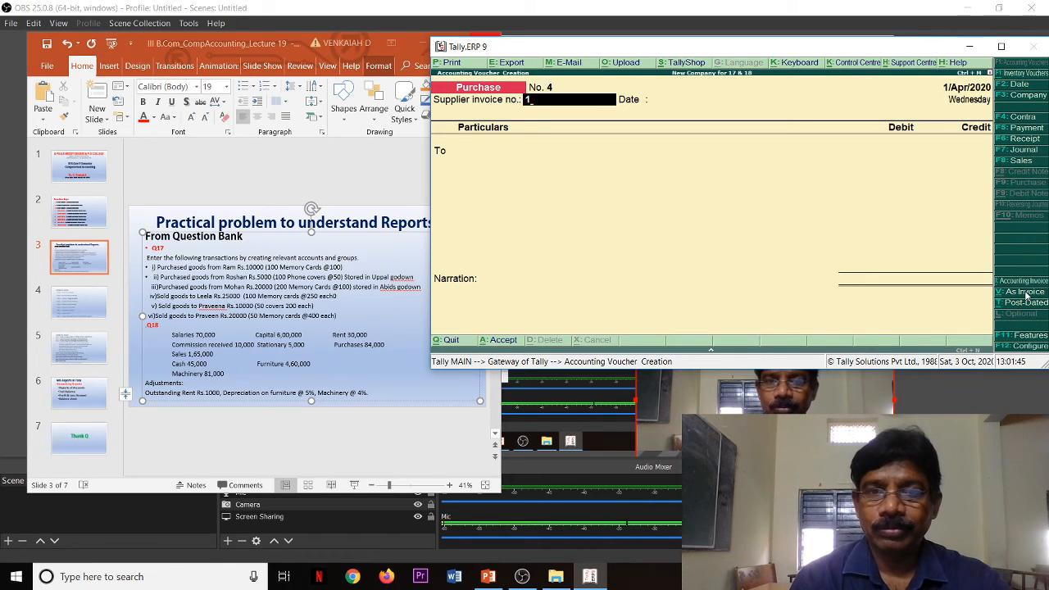
key("Return")
key("Return")
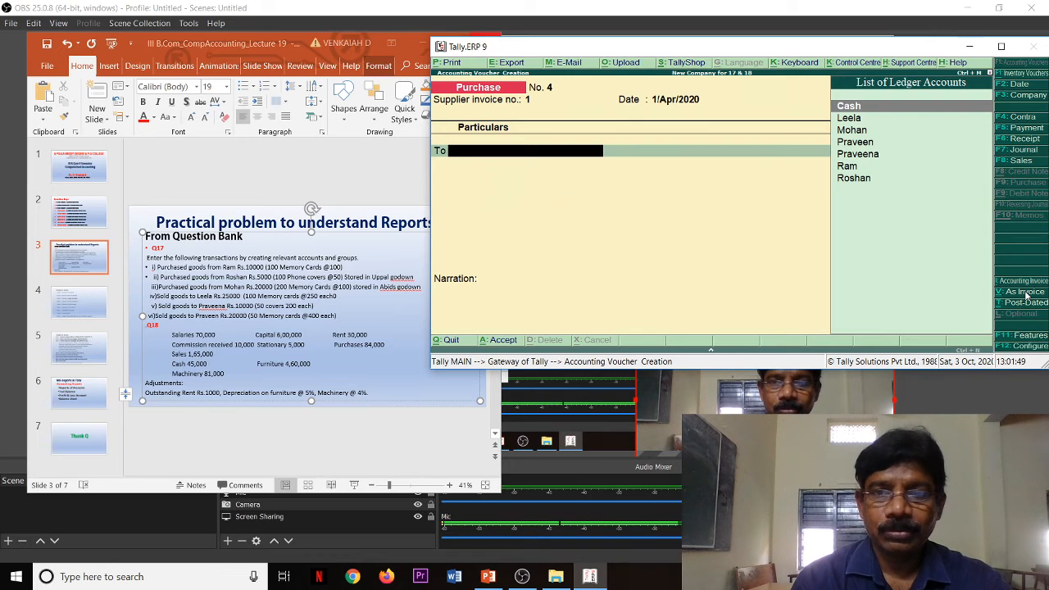
Step: Credit the Cash ledger with 84,000 in the purchase voucher, keeping Telangana as the state in the supplier's details
key("Return")
key("Return")
key("Return")
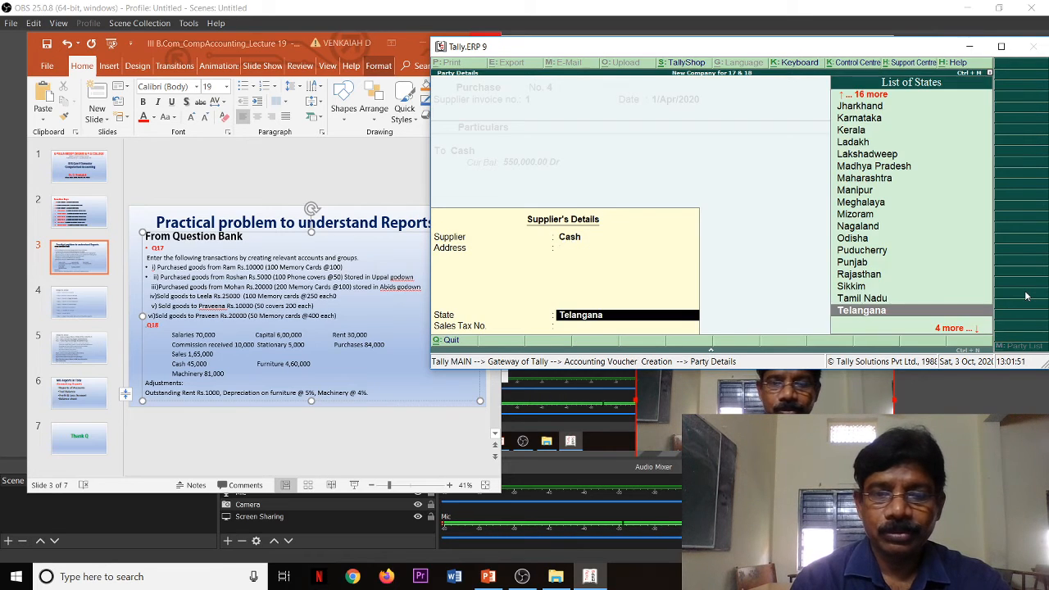
key("Return")
key("Return")
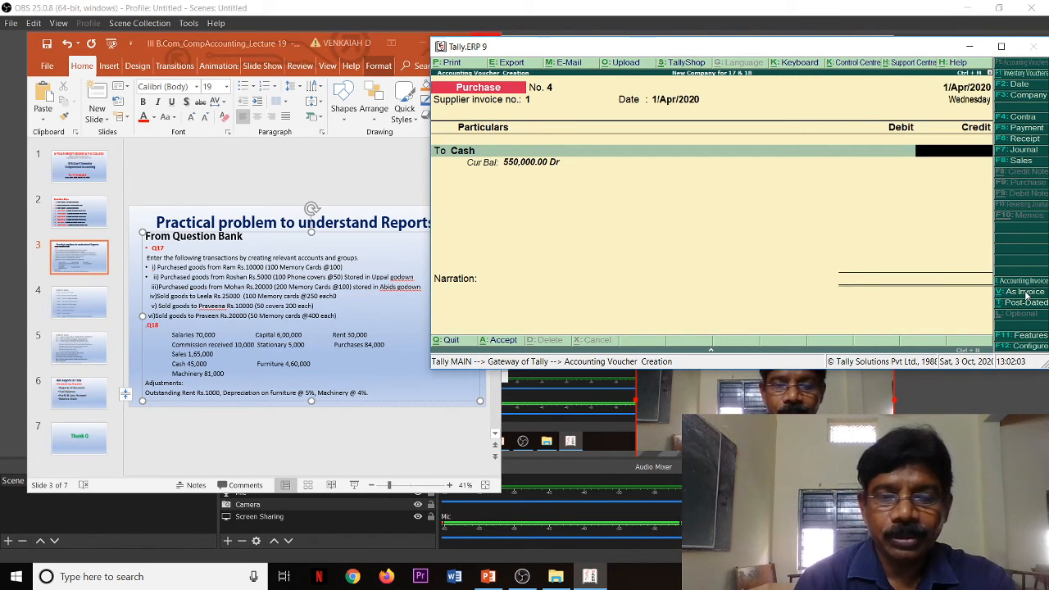
type("00")
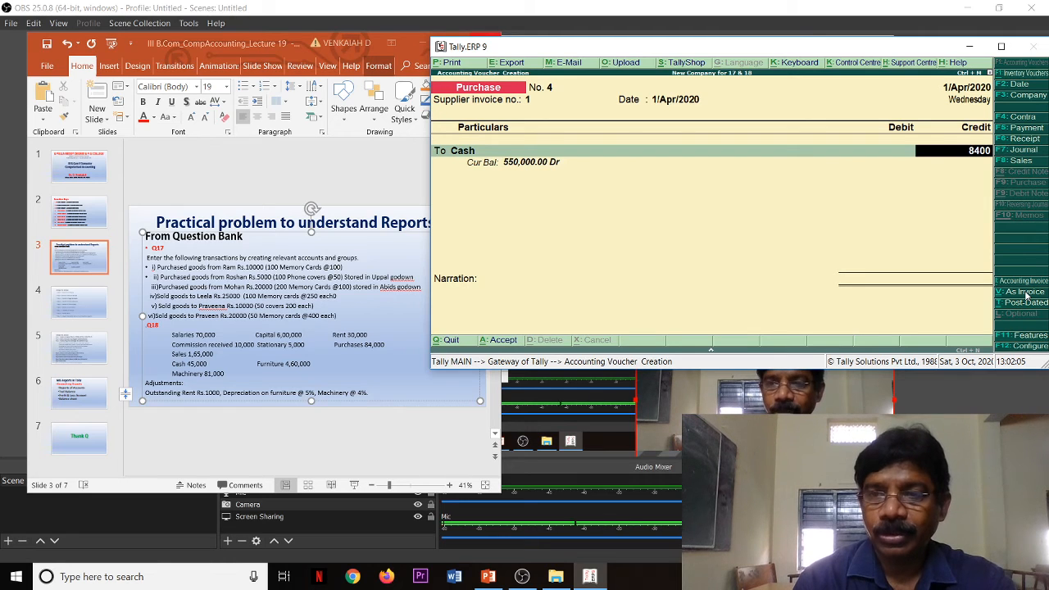
type("0")
key("Return")
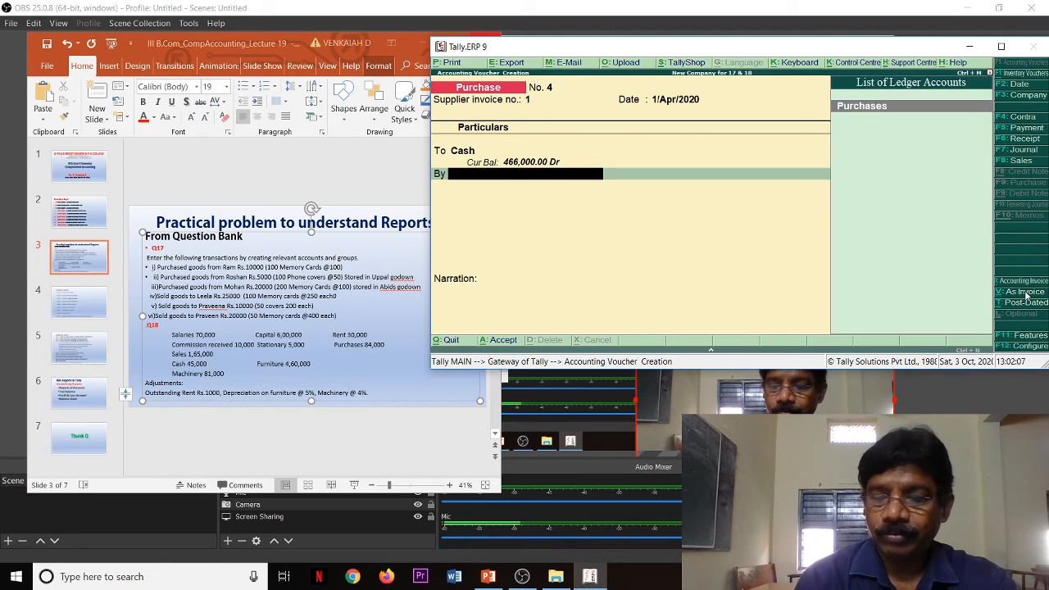
Step: Debit the Purchases ledger and choose Memory Cards as the stock item in its inventory allocation
key("Return")
key("Return")
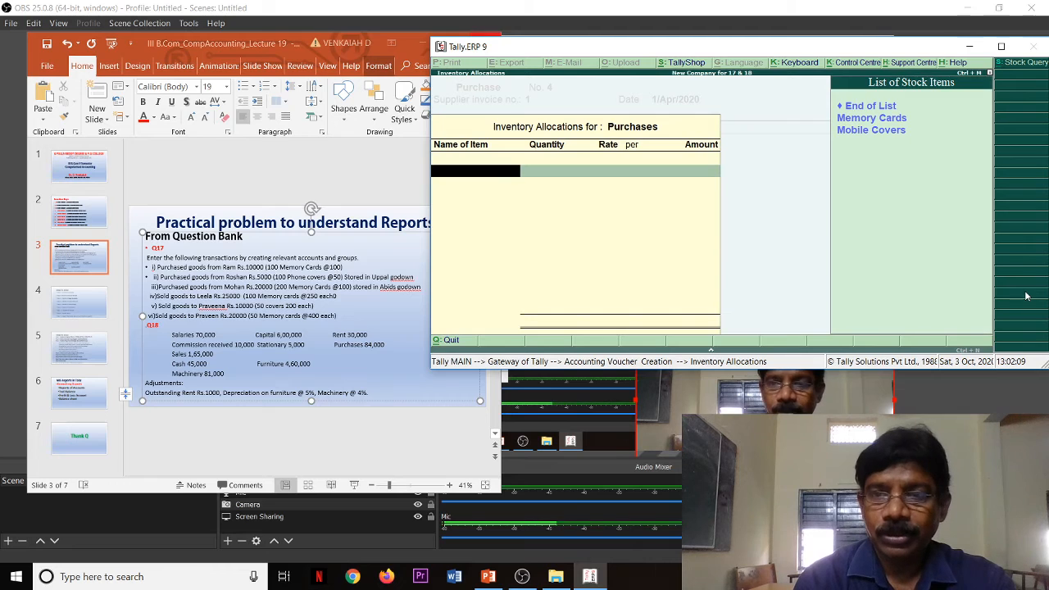
key("Down")
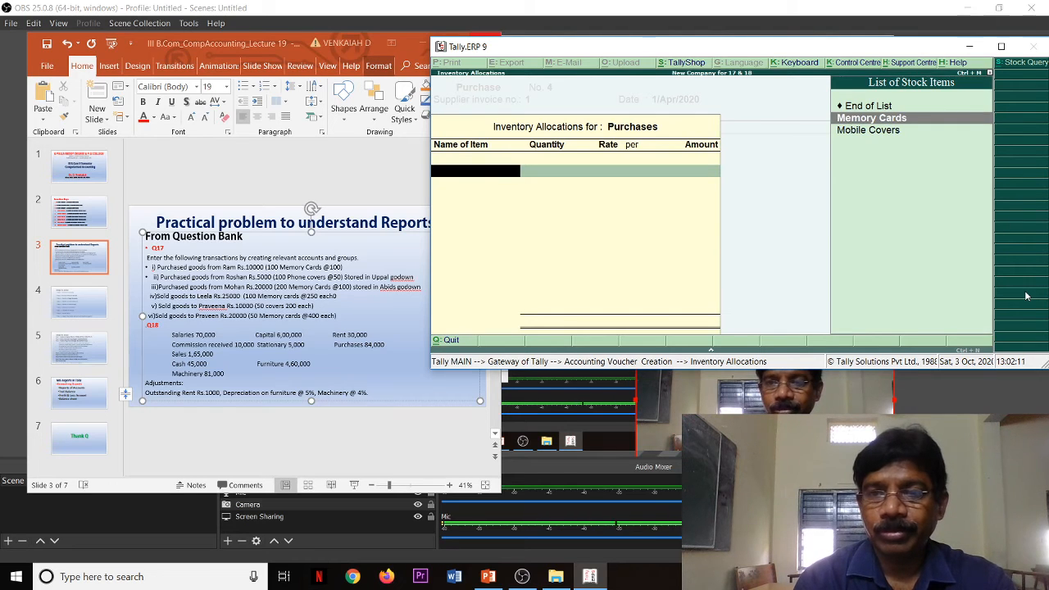
key("Return")
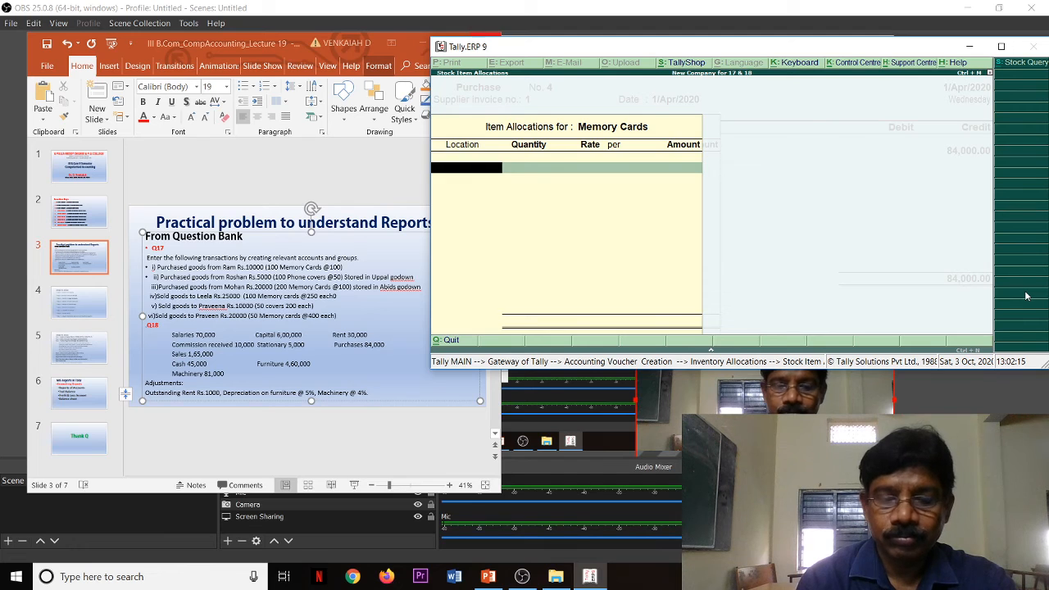
Step: Allocate 840 Memory Cards to the Abids location at a rate of 100 each
key("Down")
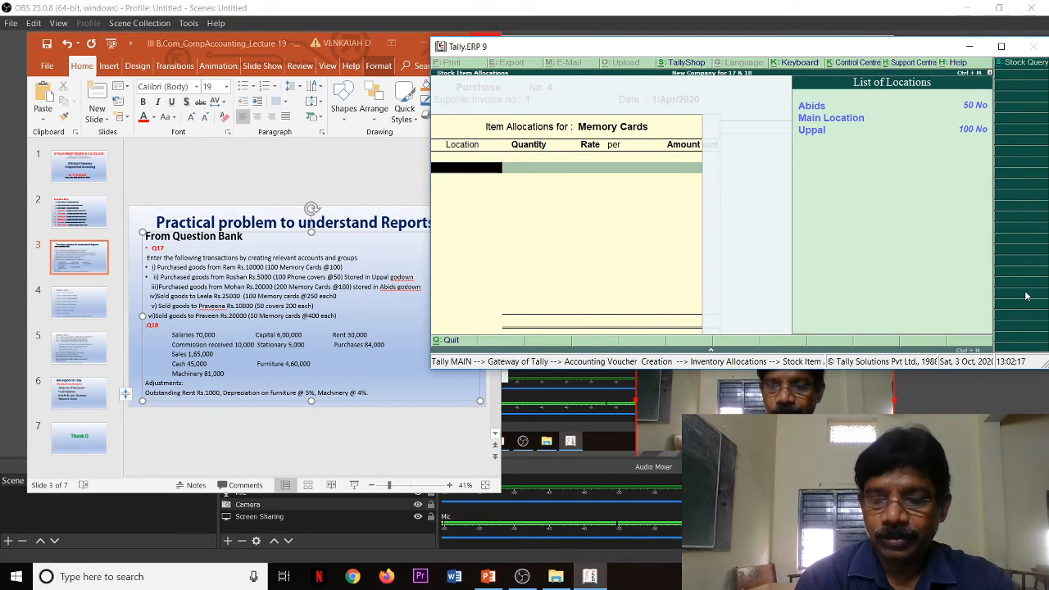
key("Down")
key("Down")
key("Up")
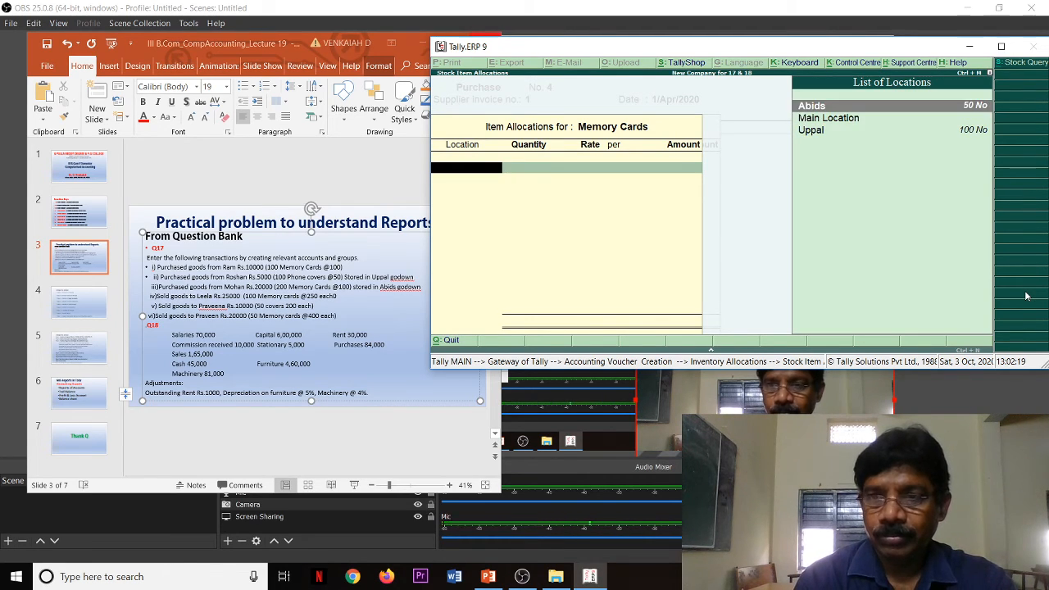
key("Return")
type("8")
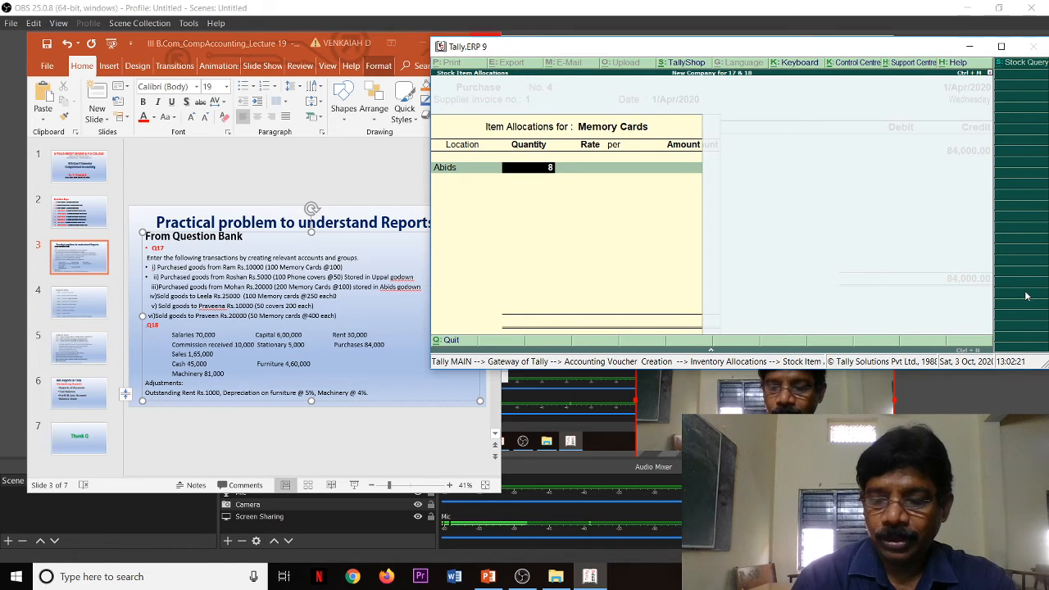
type("40")
key("Return")
key("Return")
key("Return")
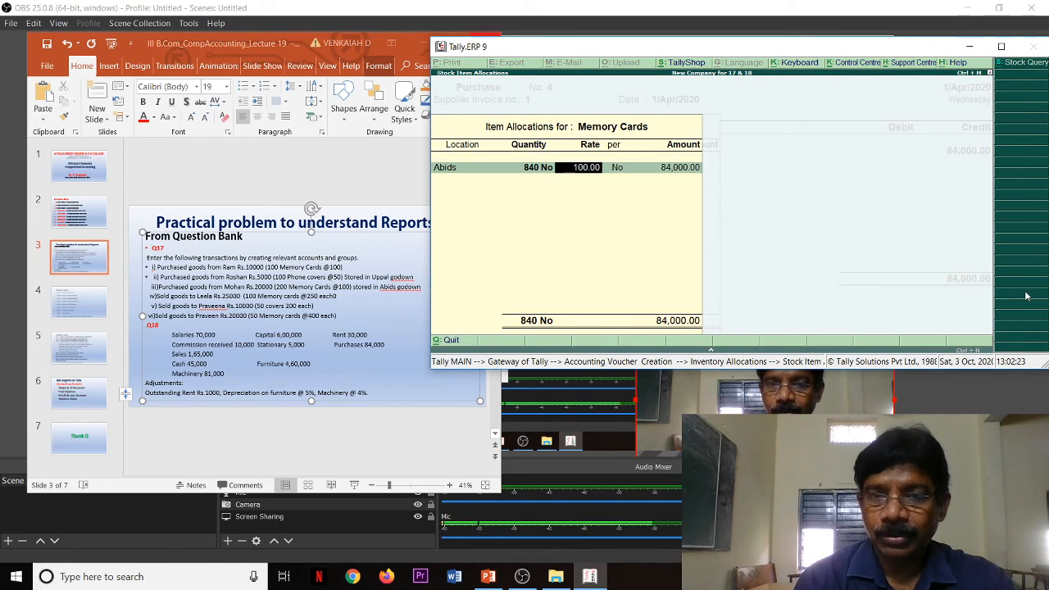
Step: Accept the Memory Cards allocation and save the purchase voucher without a narration
key("Return")
key("Return")
key("Return")
key("Return")
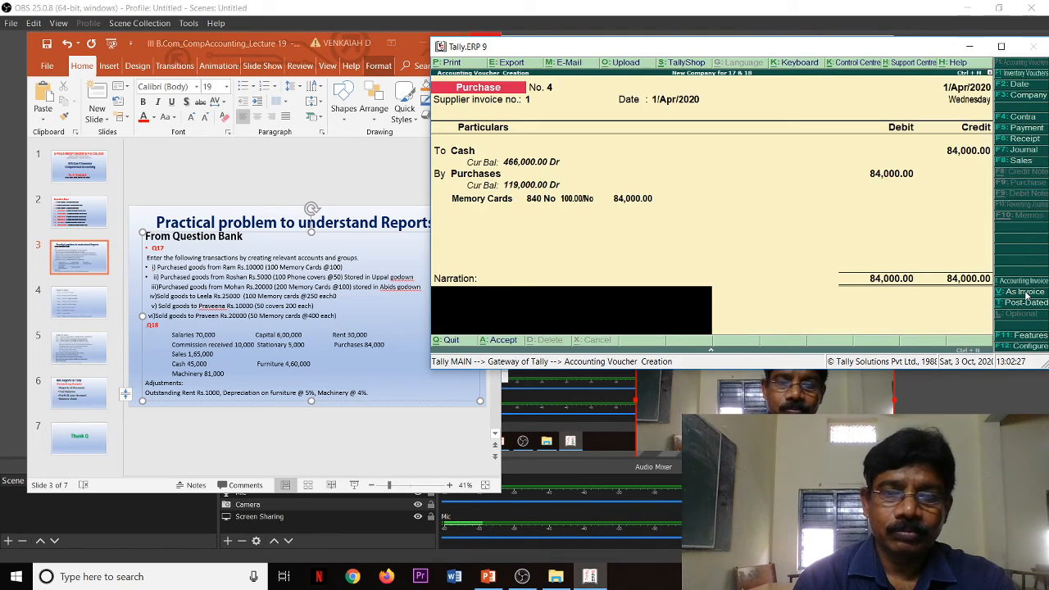
key("Return")
key("Return")
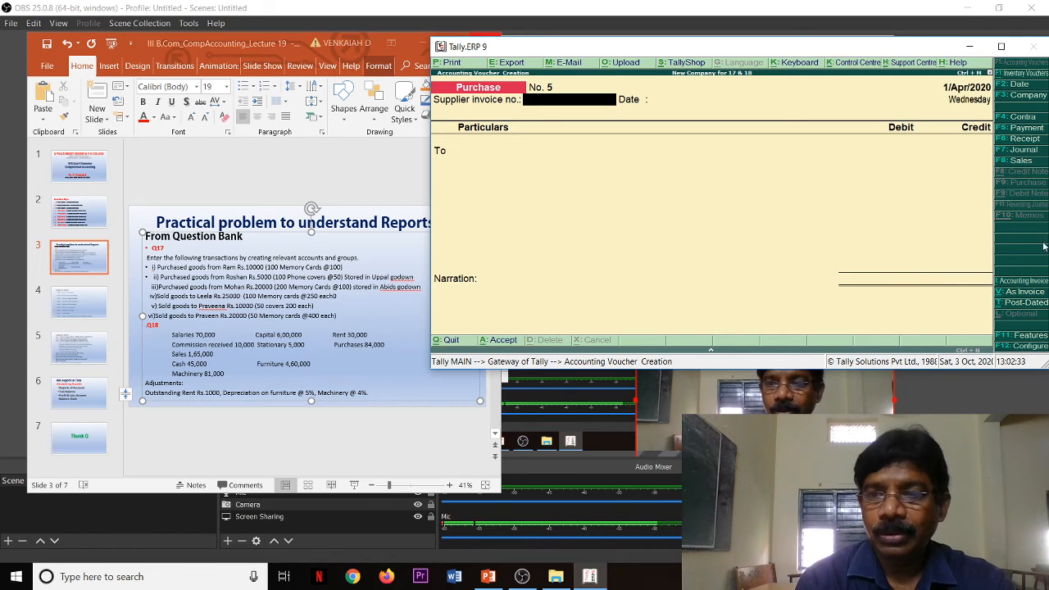
Step: Start a Sales voucher in voucher mode with reference number 2
left_click(1019, 161)
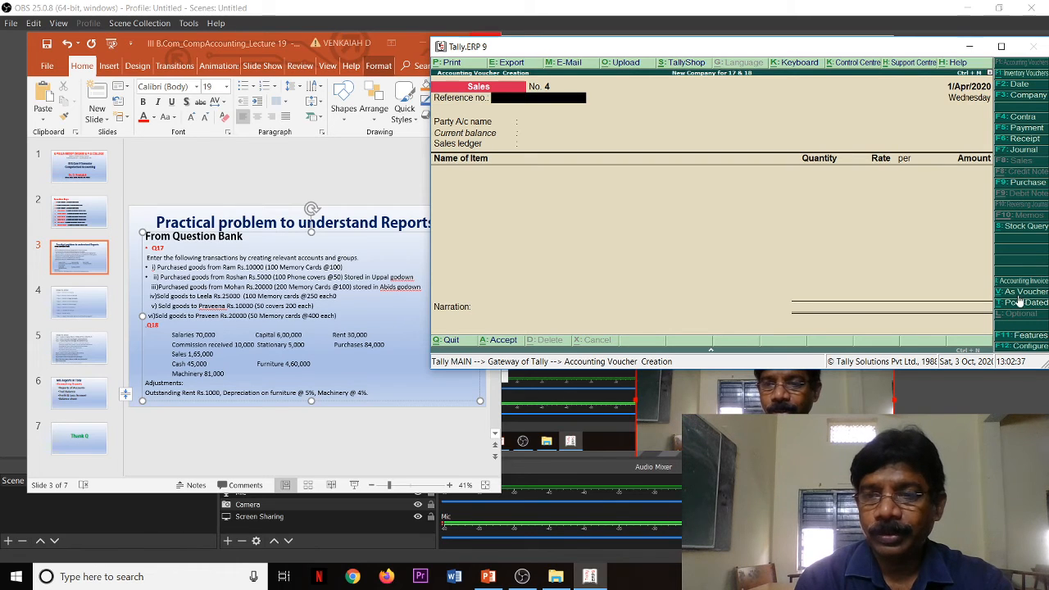
left_click(1019, 293)
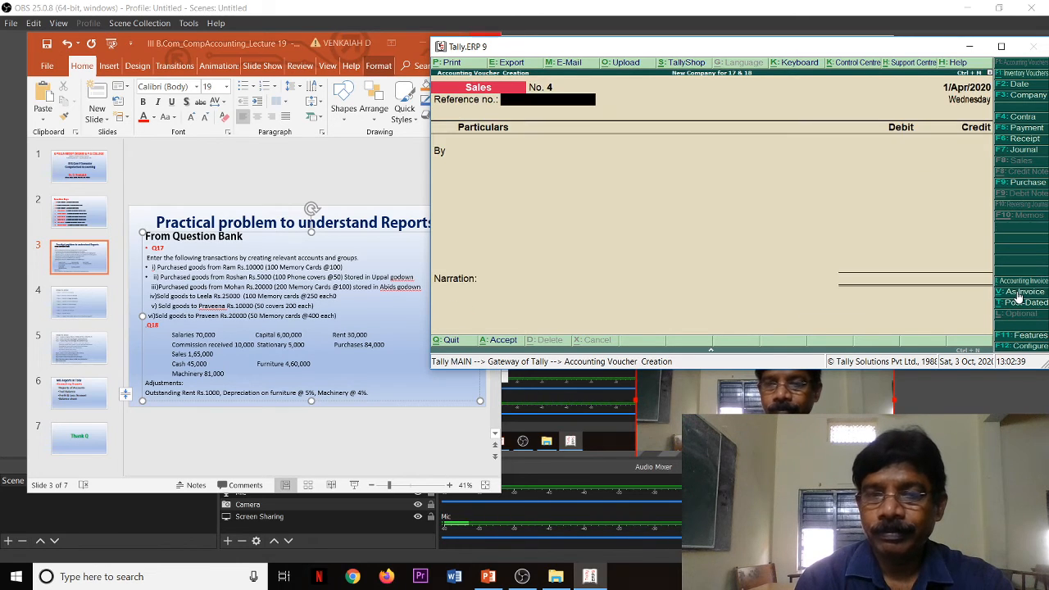
type("2")
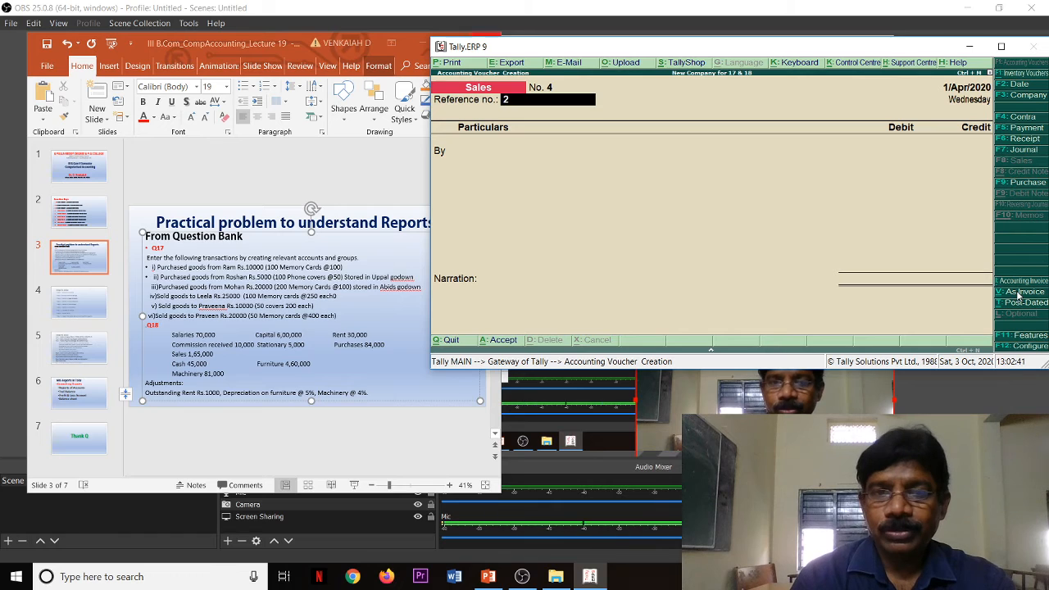
key("Return")
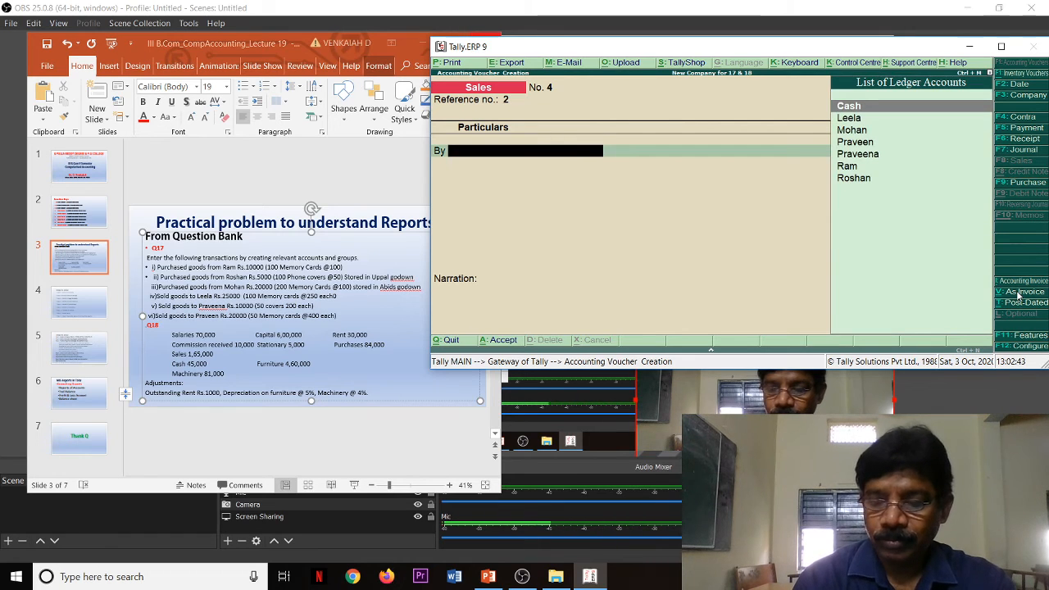
Step: Debit the Cash ledger with 165,000 in the sales voucher, keeping Telangana as the state in the buyer's details
key("Return")
key("Return")
key("Return")
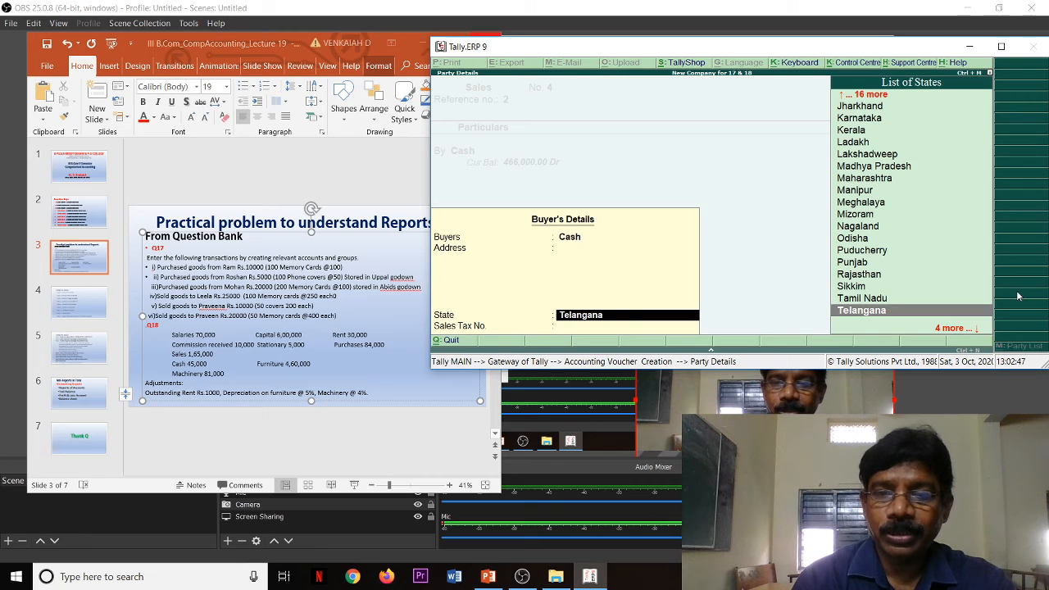
key("Return")
key("Return")
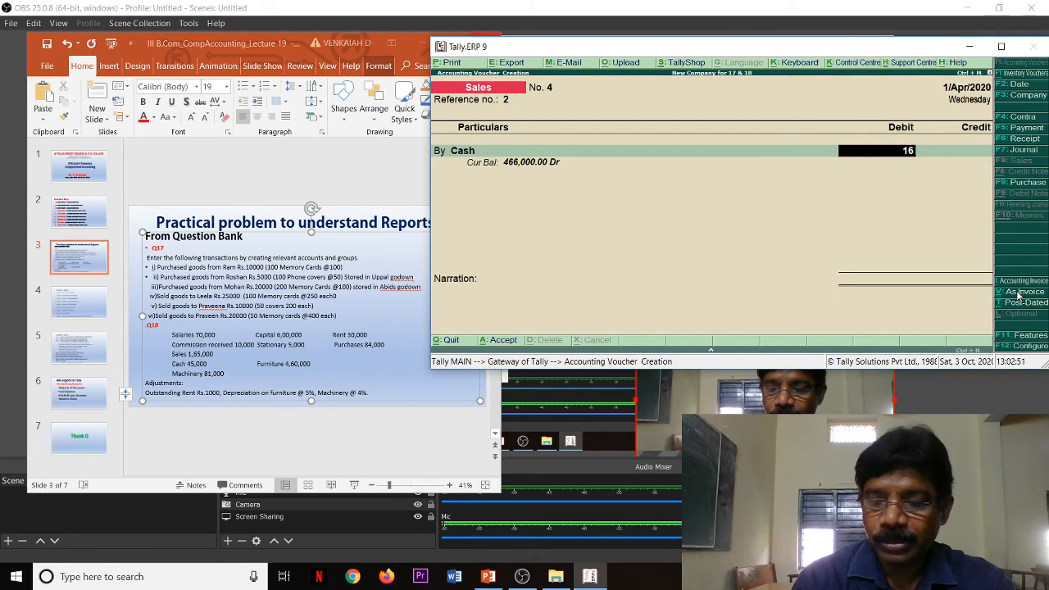
type("165000")
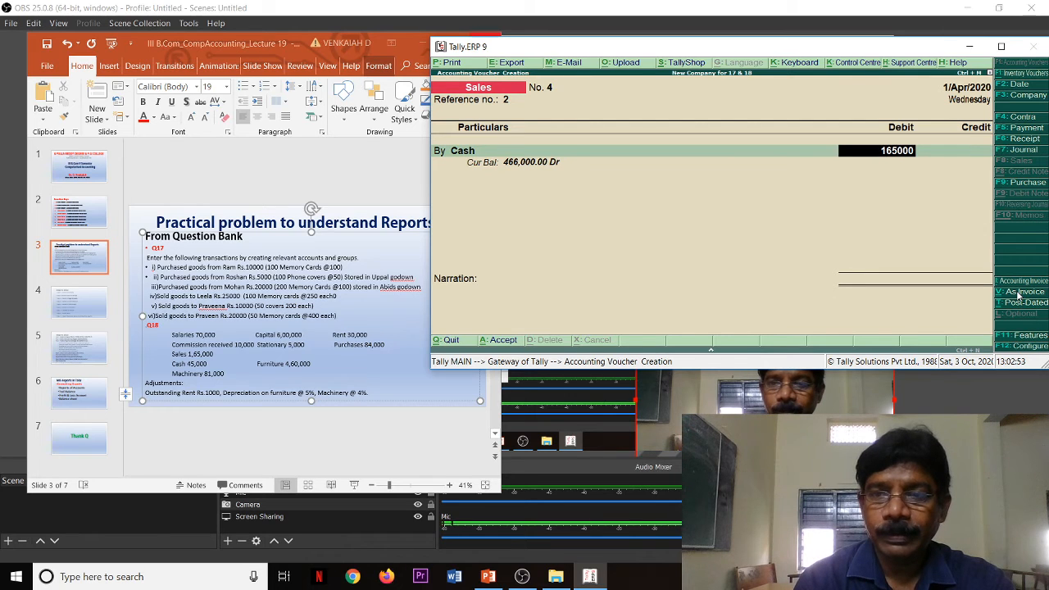
key("Return")
key("Return")
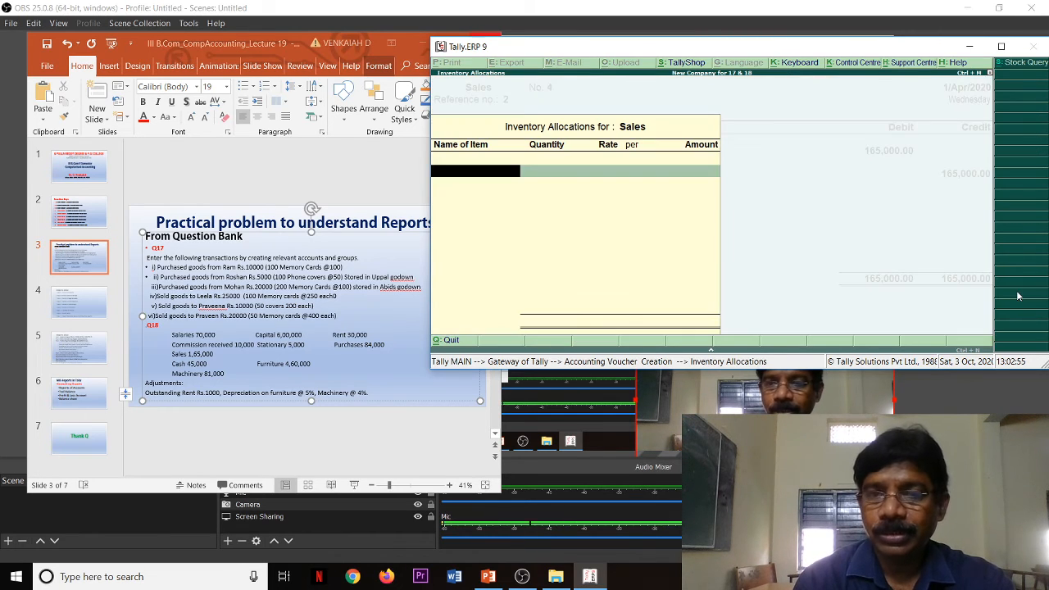
Step: Credit the Sales ledger with 165,000 without allocating stock items, and save the sales voucher without a narration
key("Escape")
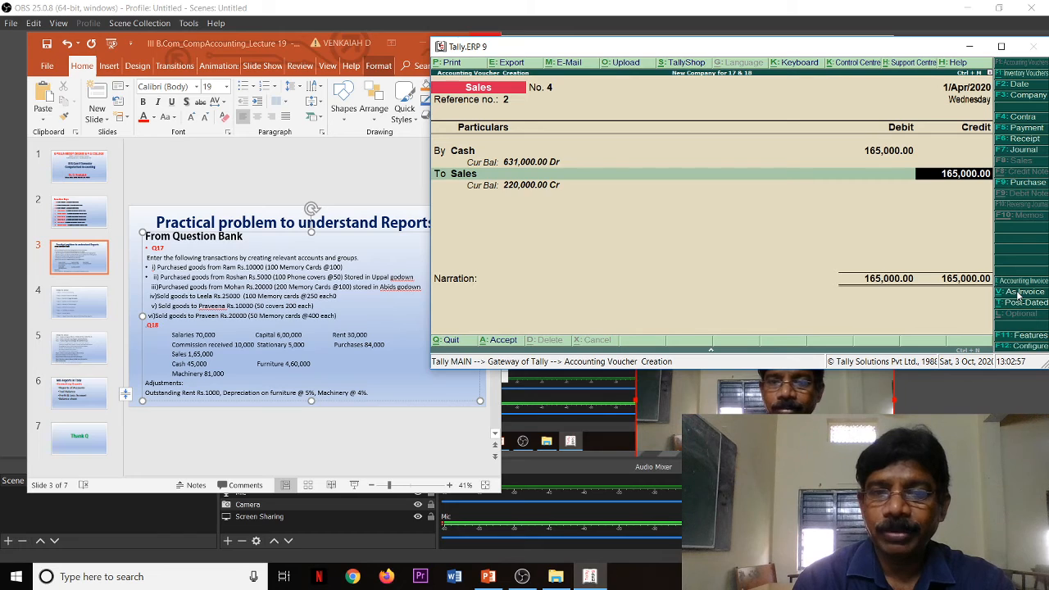
key("Return")
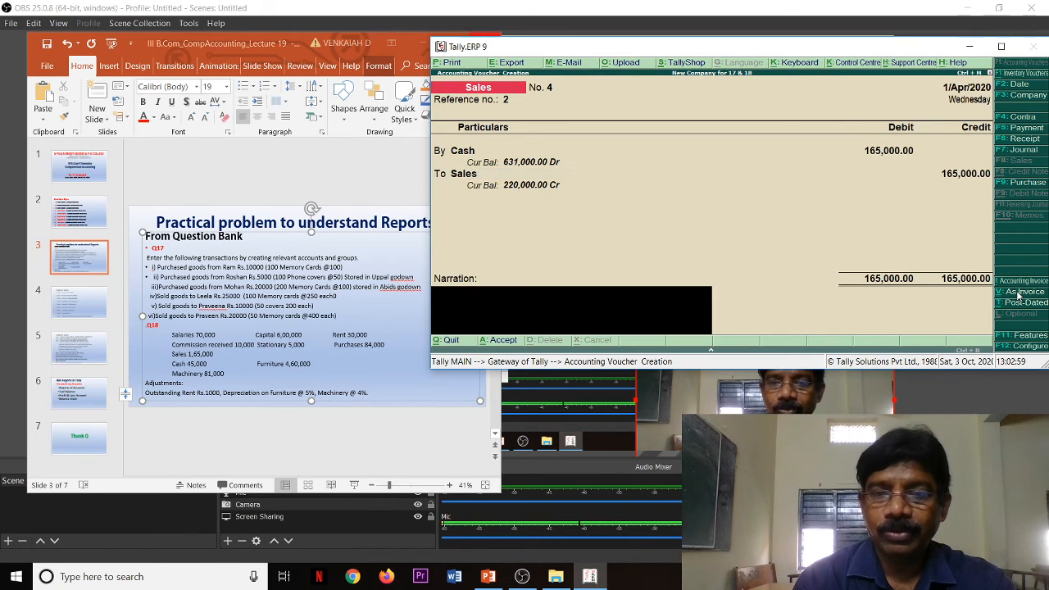
key("Return")
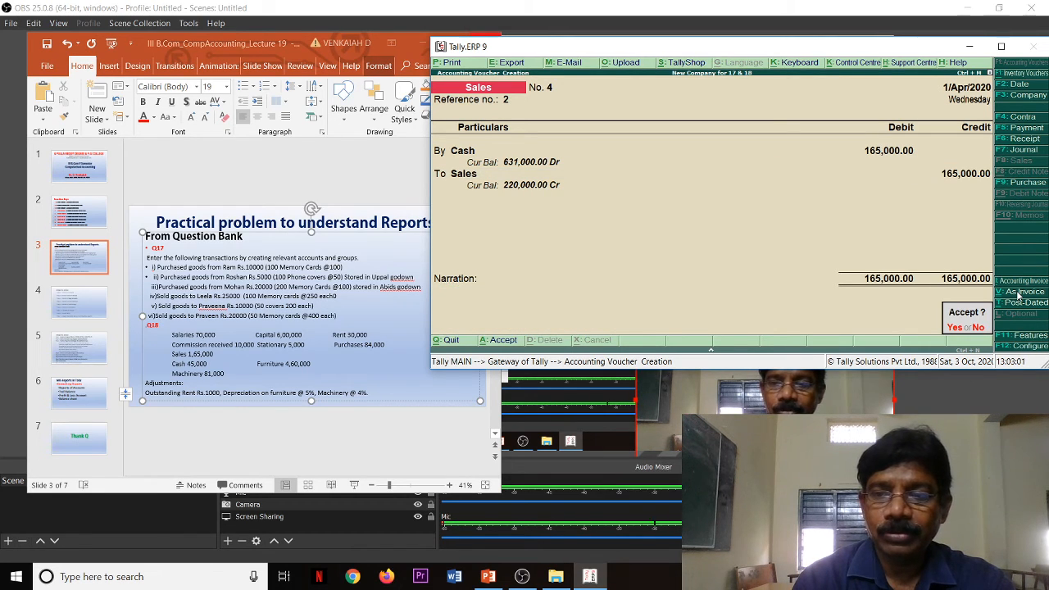
key("Return")
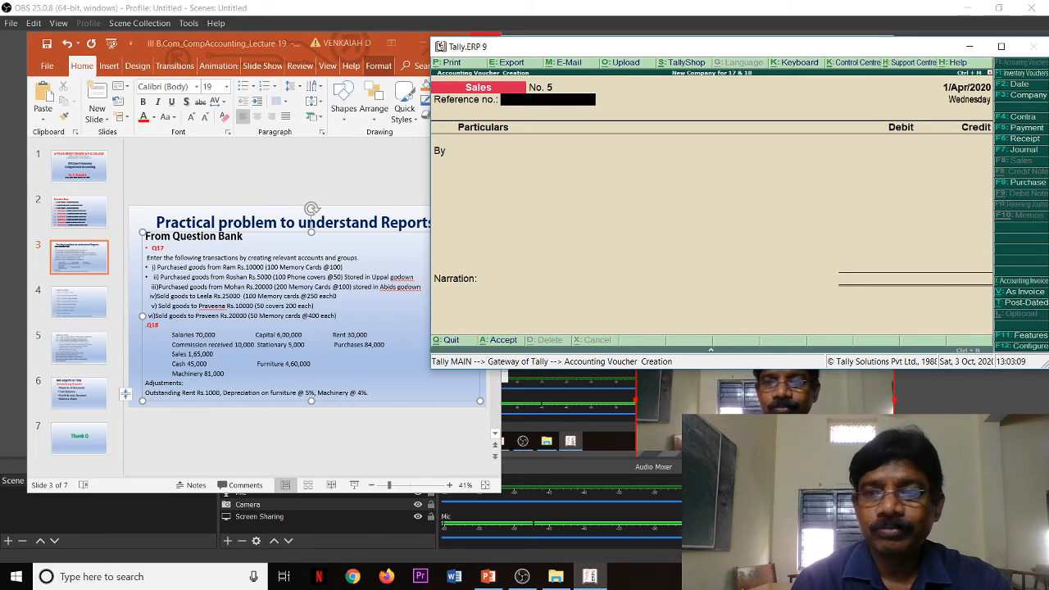
Step: Start a Journal voucher and debit the Rent ledger with 1,000
left_click(1010, 150)
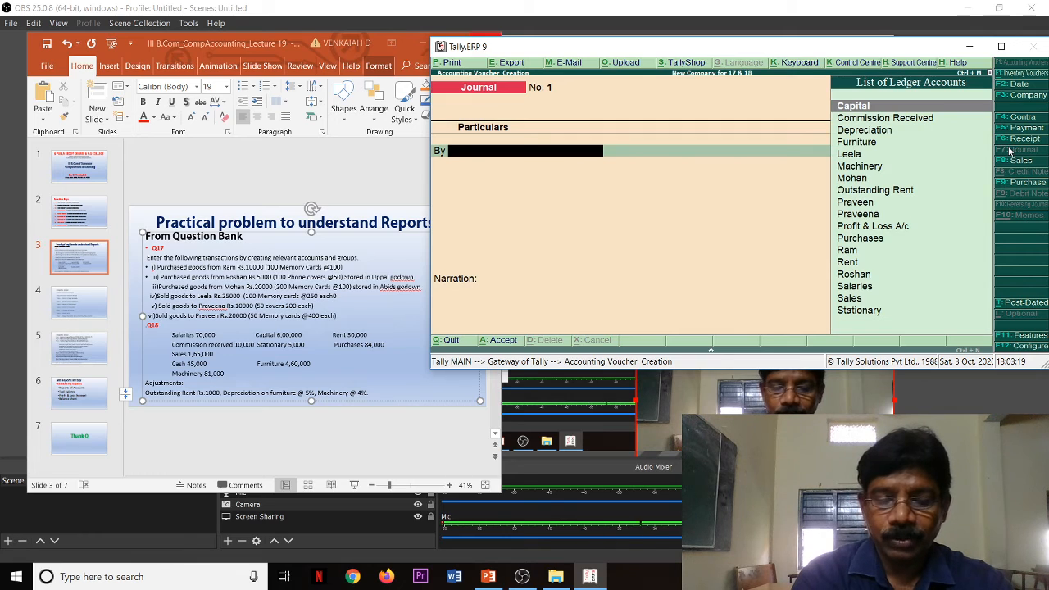
type("R")
key("Down")
key("Down")
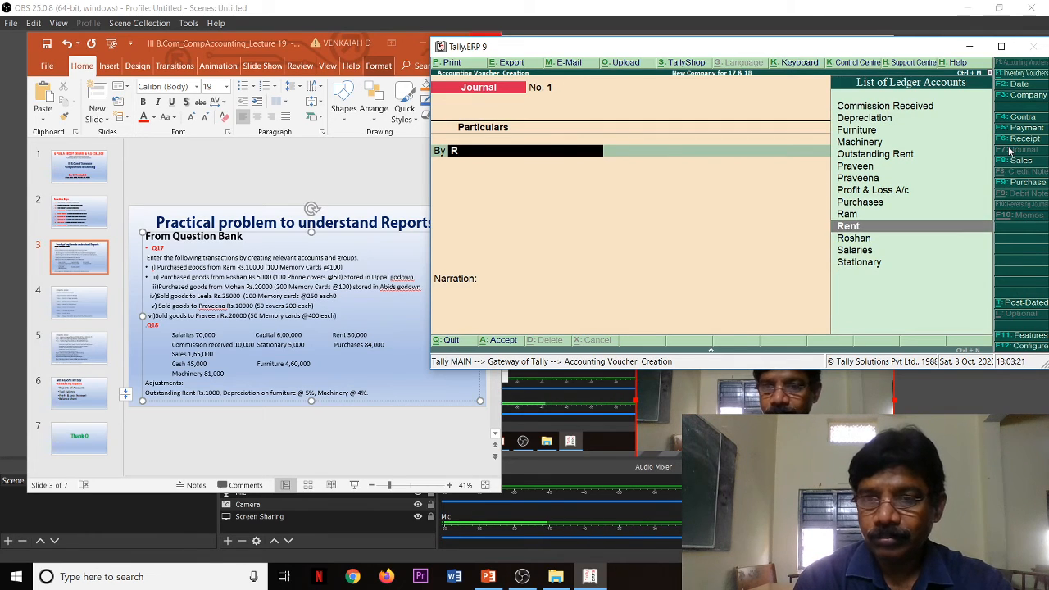
key("Up")
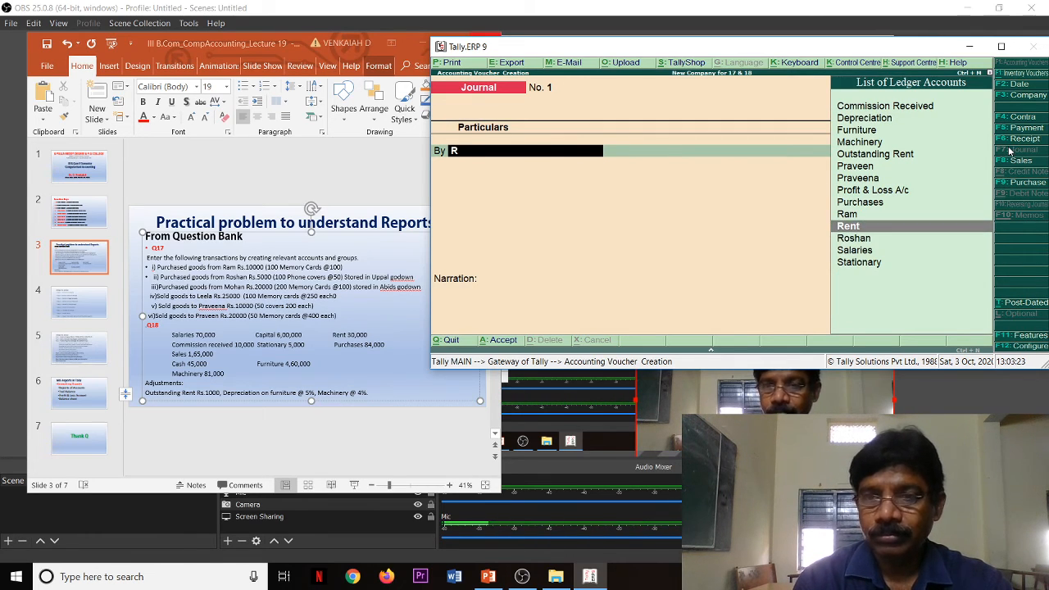
key("Return")
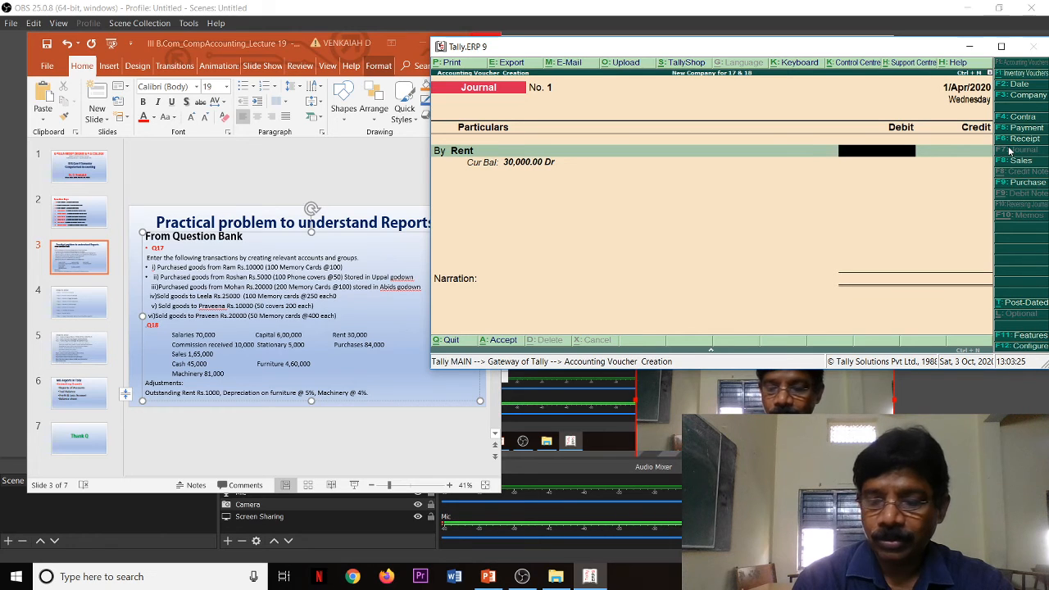
type("1000")
key("Return")
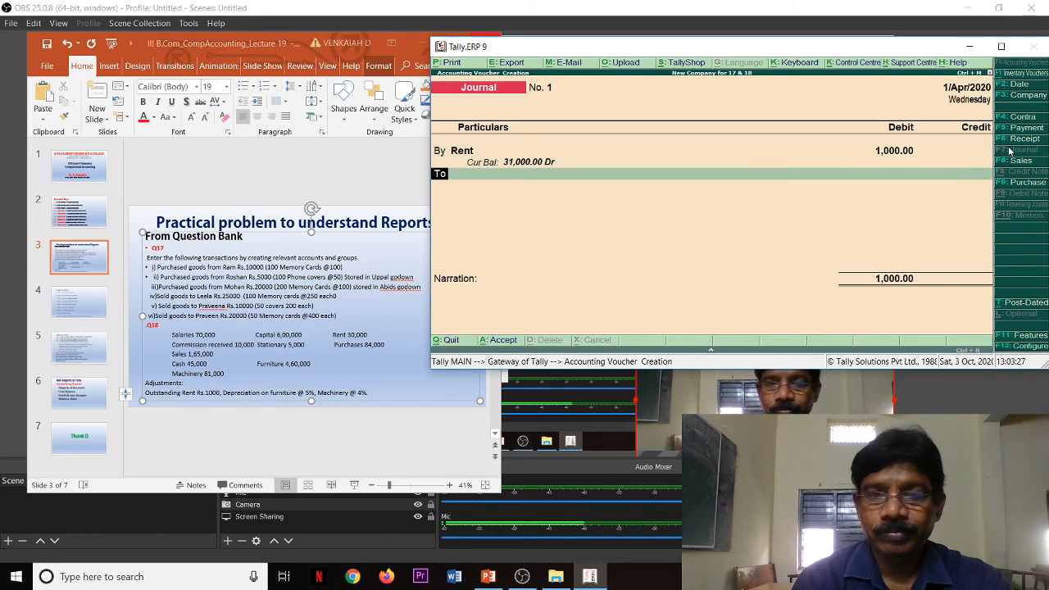
Step: Credit the Outstanding Rent ledger with 1,000 and save the journal voucher without a narration
key("Return")
type("o")
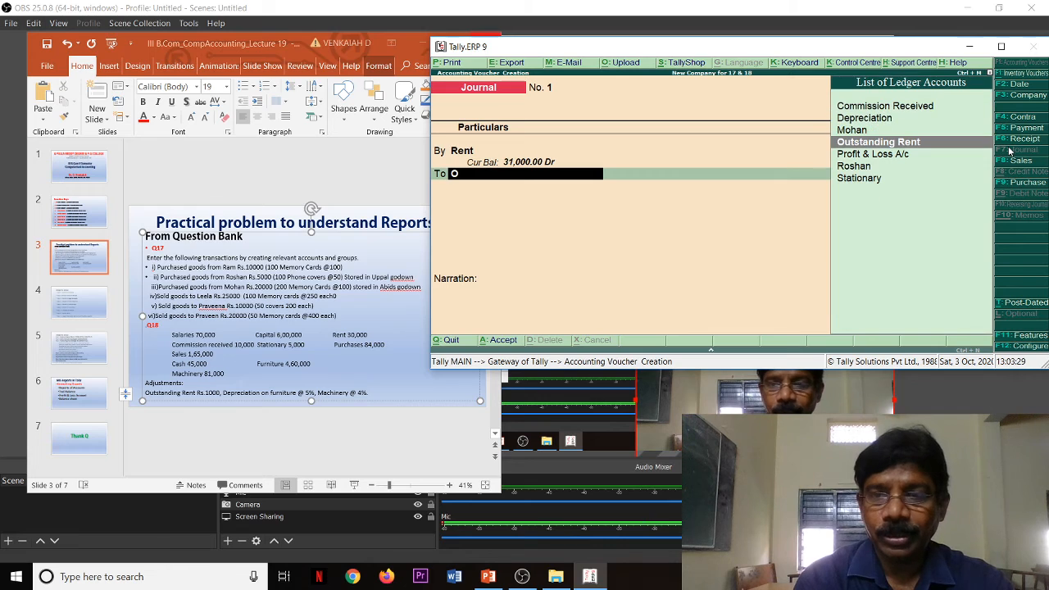
key("Return")
key("Return")
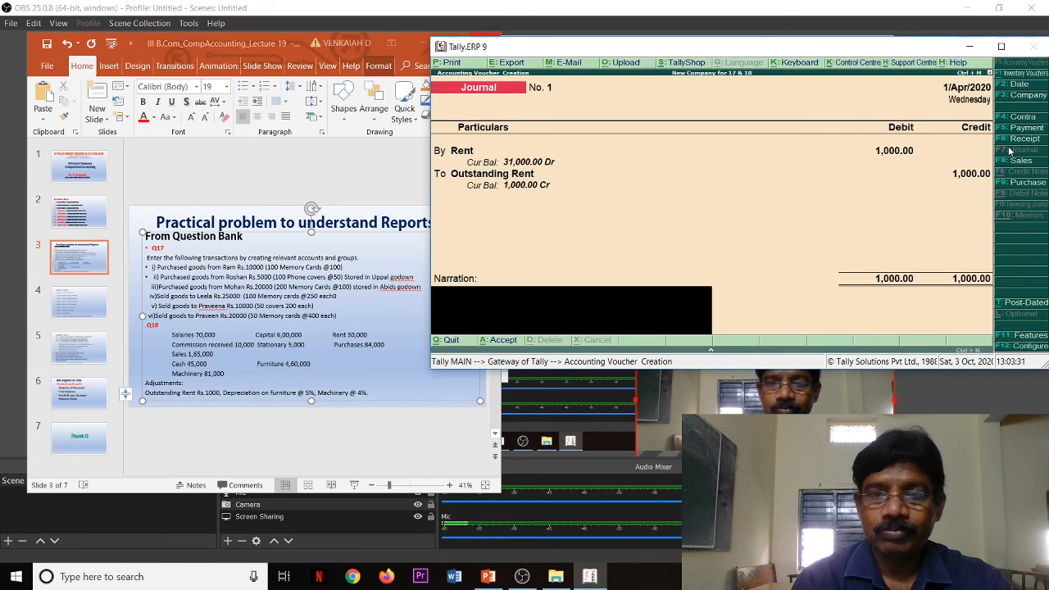
key("Return")
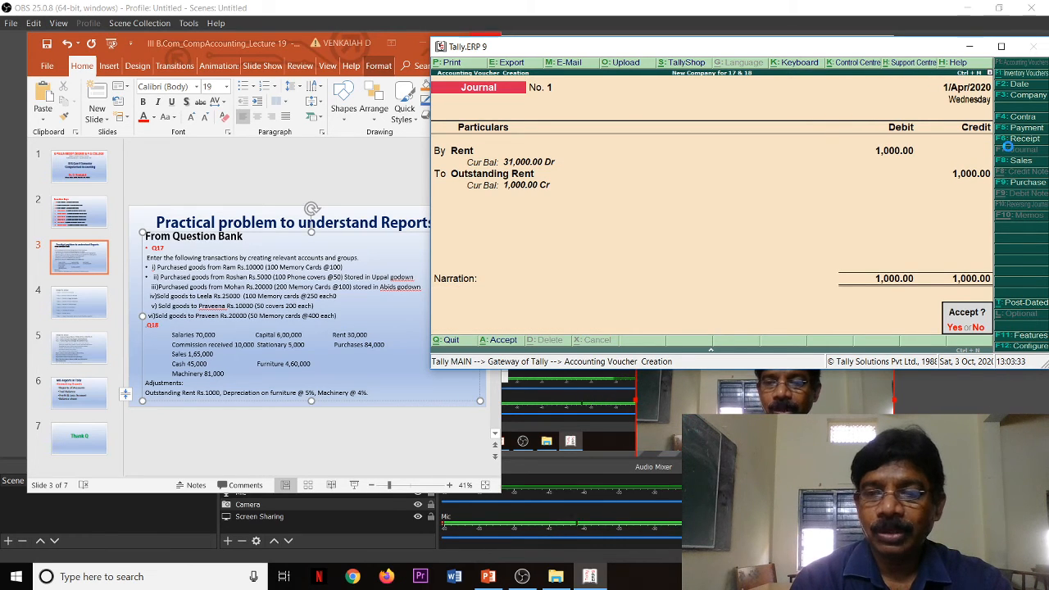
key("Return")
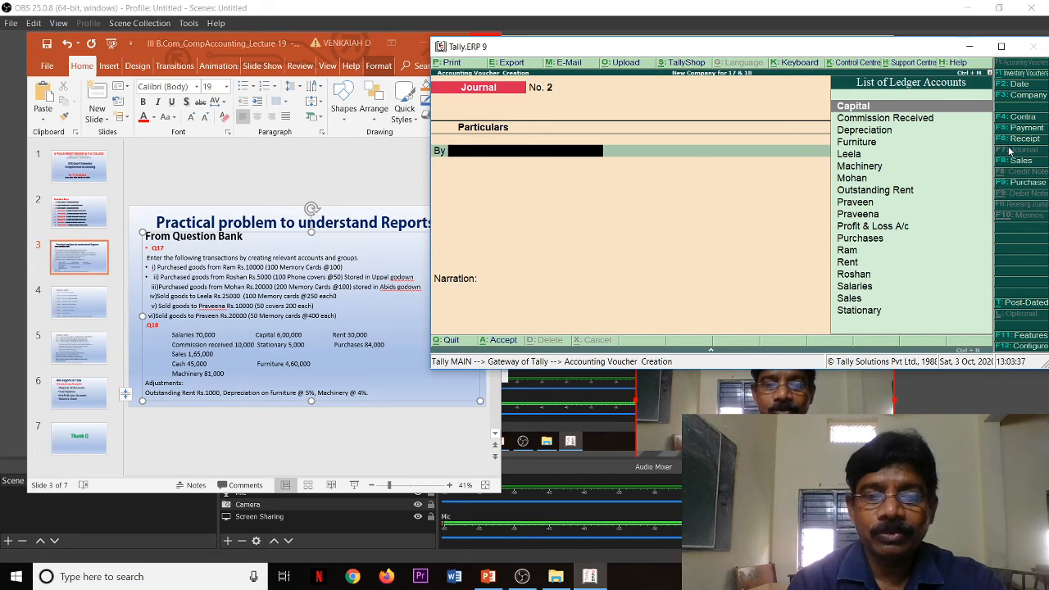
Step: Debit the Depreciation ledger with 23,000 in the new Journal voucher
key("Down")
key("Down")
key("Down")
key("Down")
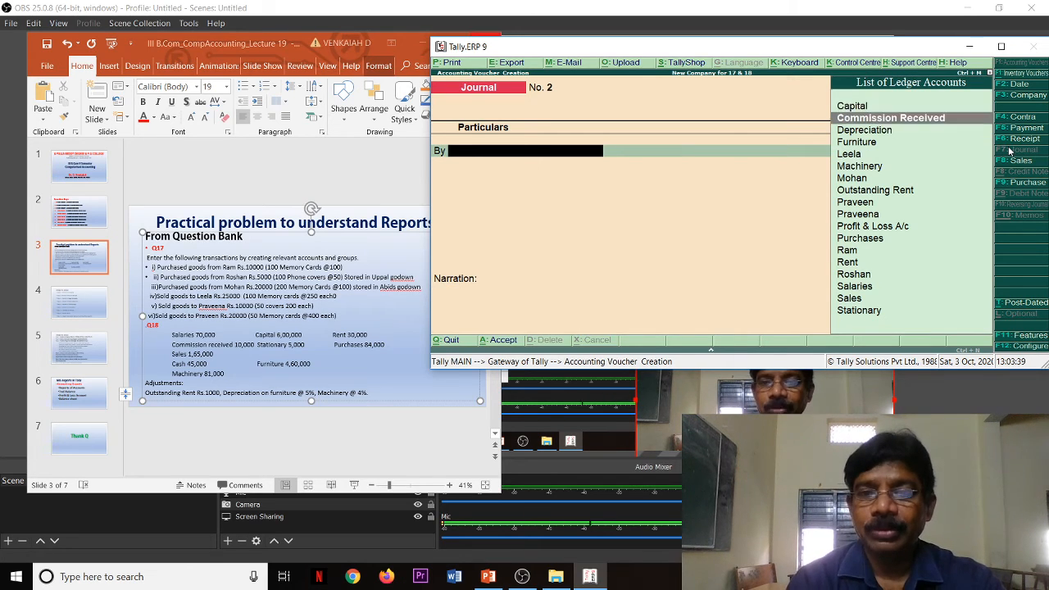
key("Up")
key("Up")
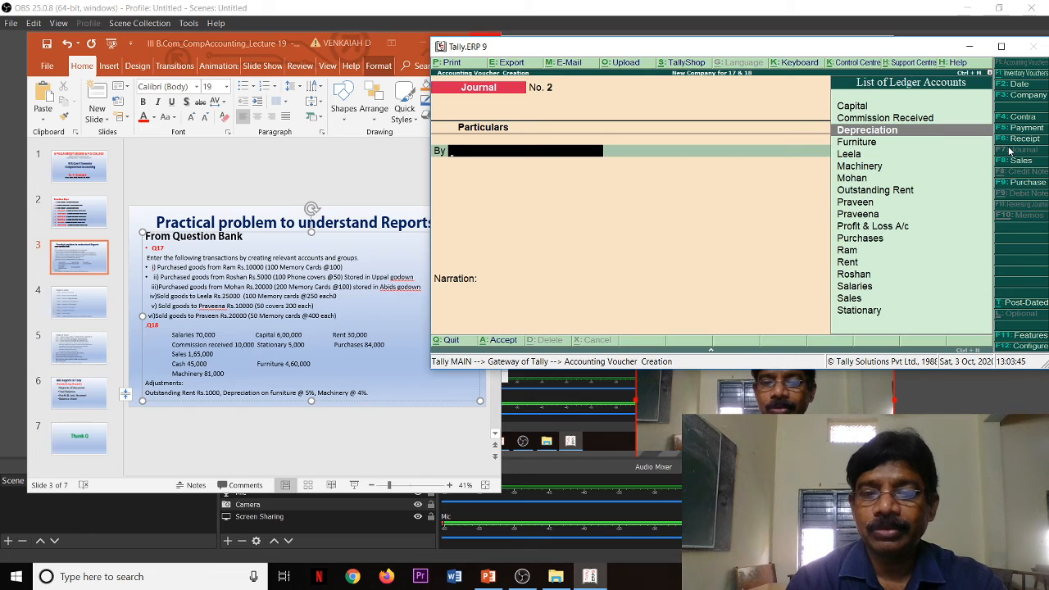
key("Return")
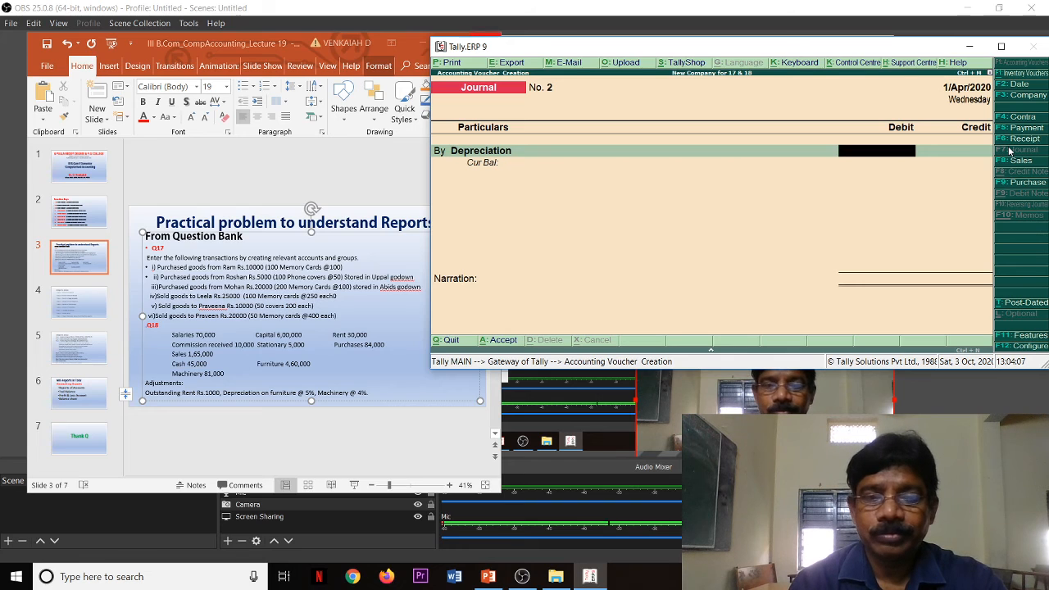
type("23,0")
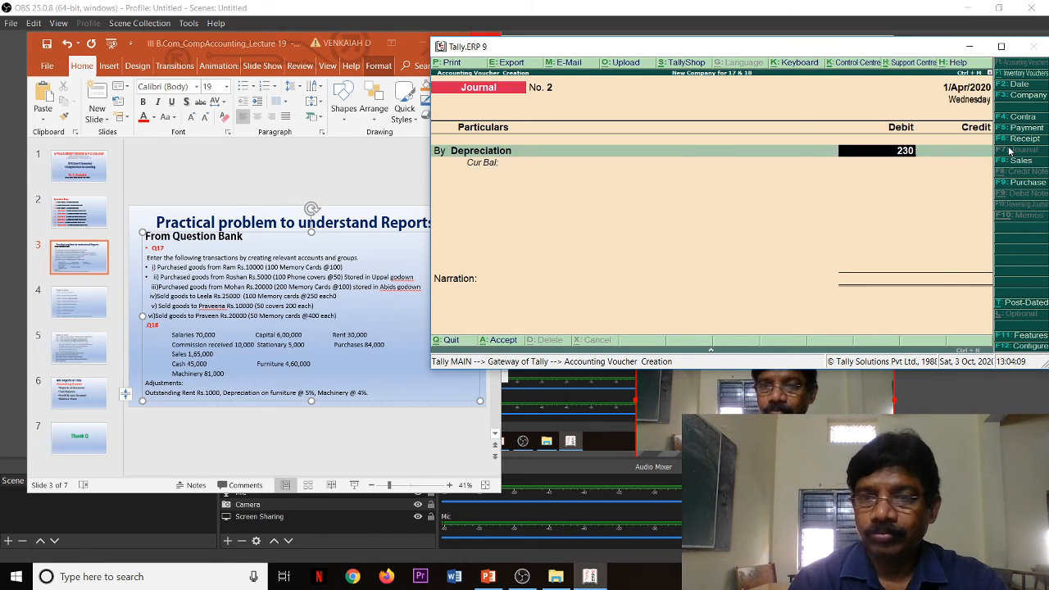
type("00")
key("Return")
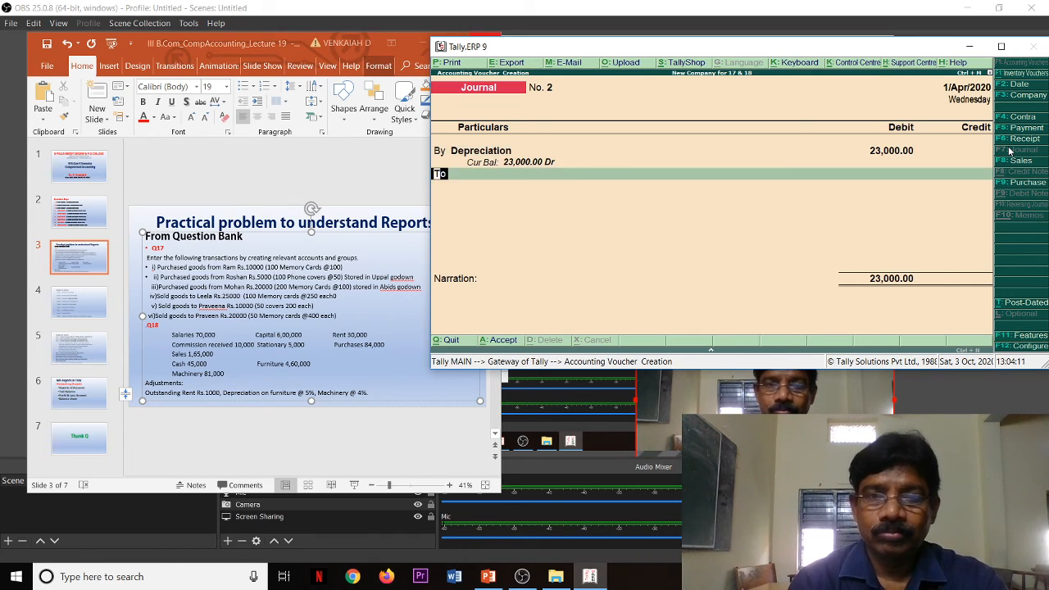
Step: Add the Furniture ledger as the credit entry of the depreciation journal voucher, with the matching amount of 23,000
key("Return")
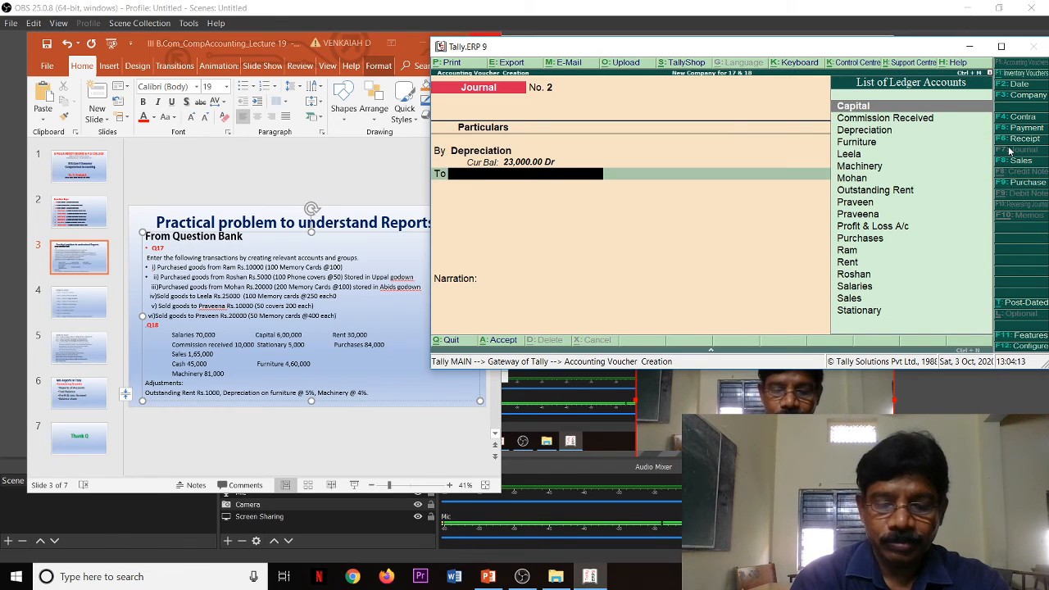
type("f")
key("Return")
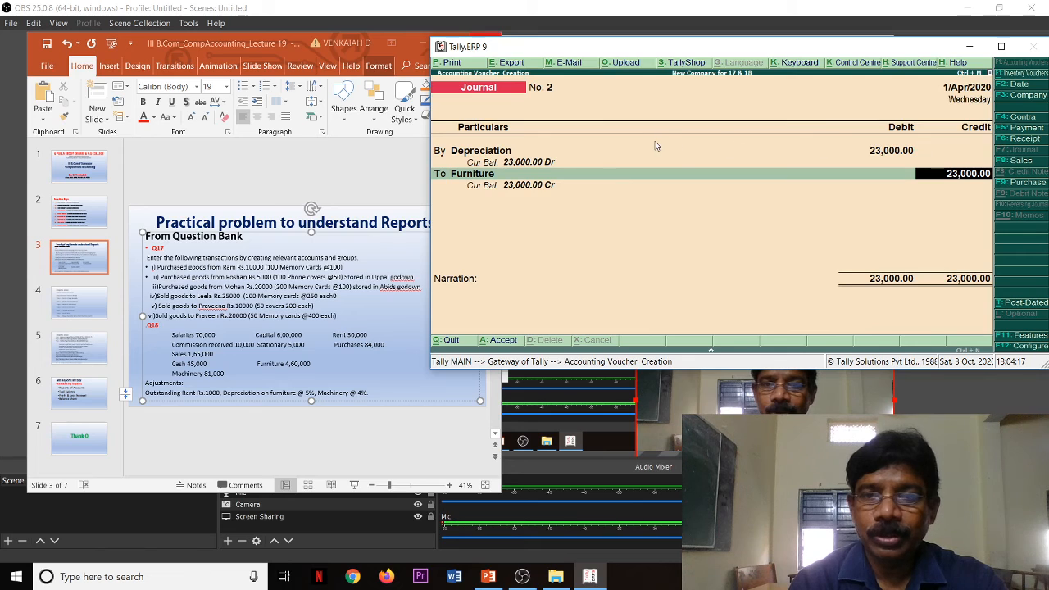
Step: Go back to the Depreciation debit amount and calculate the machinery depreciation as 81000*4/100 in the built-in calculator
key("BackSpace")
key("BackSpace")
key("BackSpace")
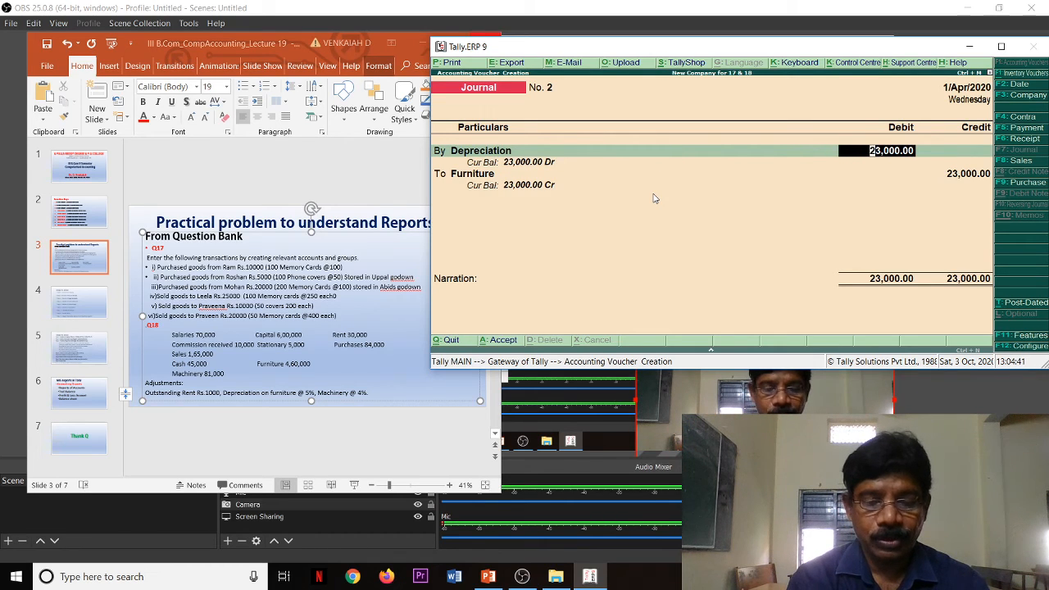
key("ctrl+n")
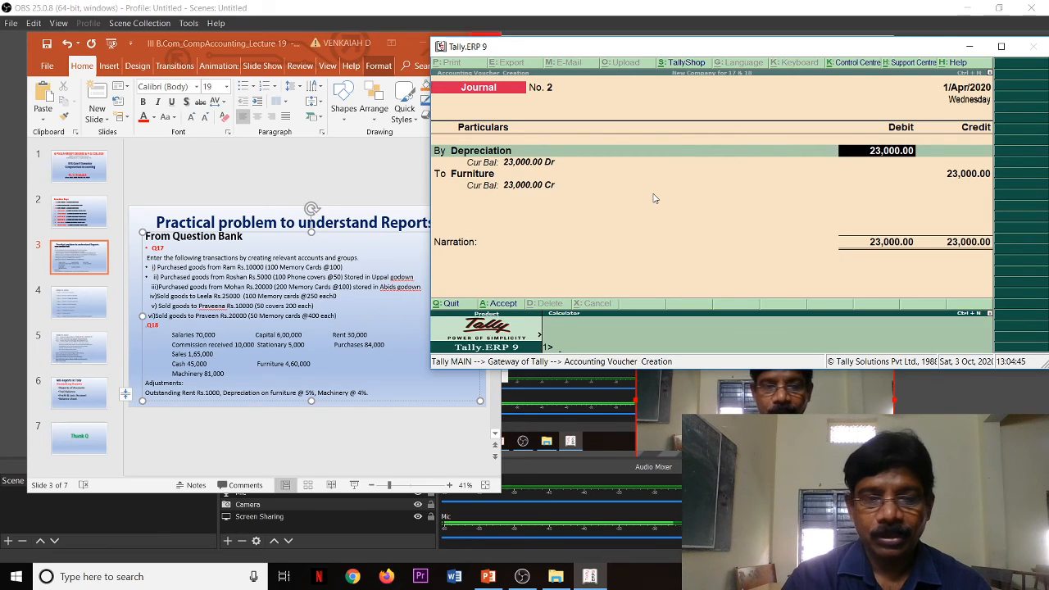
type("8")
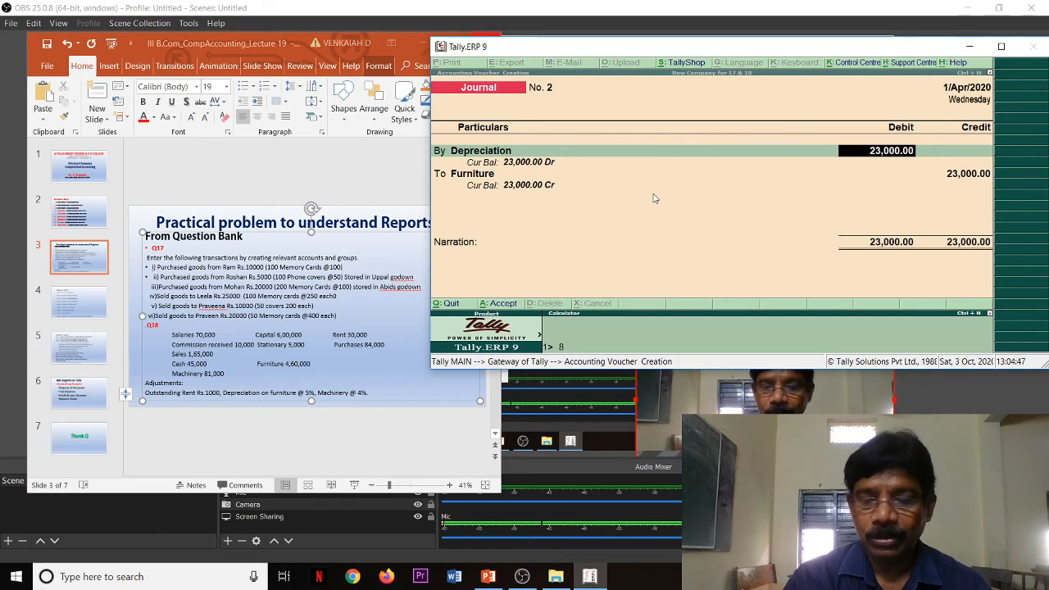
type("1000*")
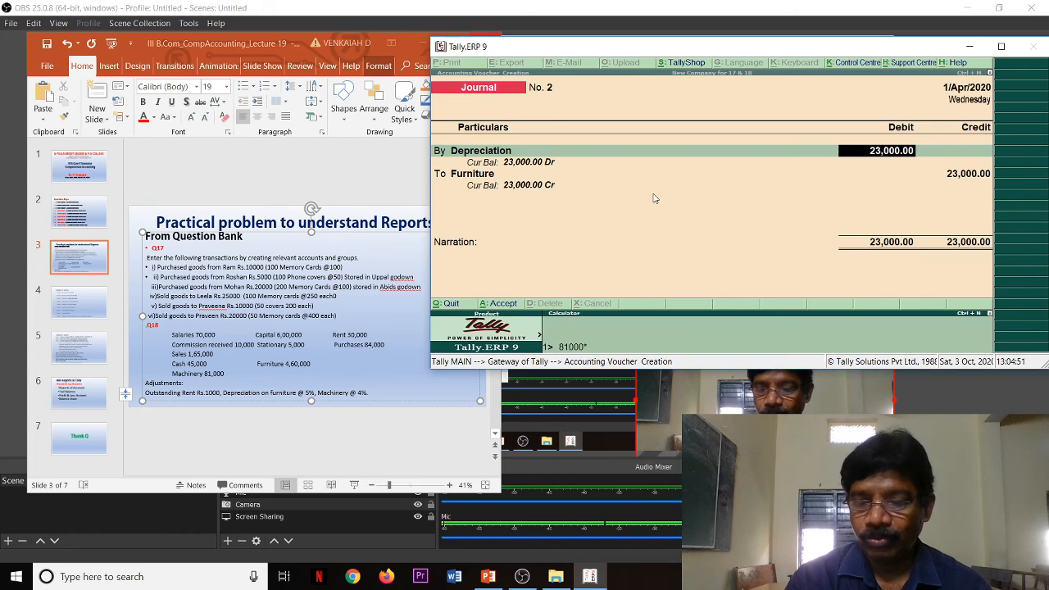
type("4/10")
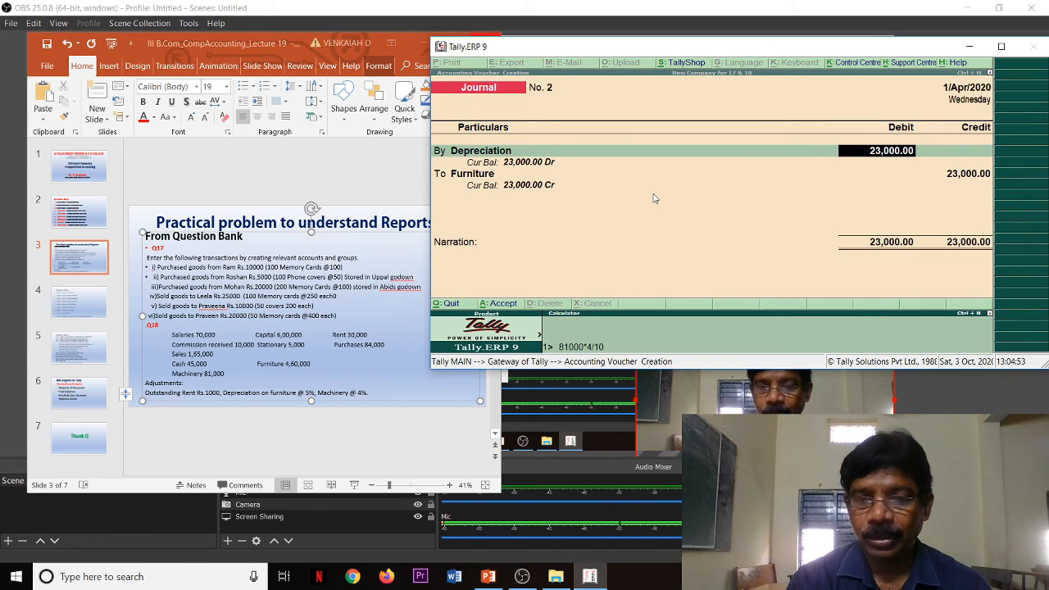
type("0")
key("Return")
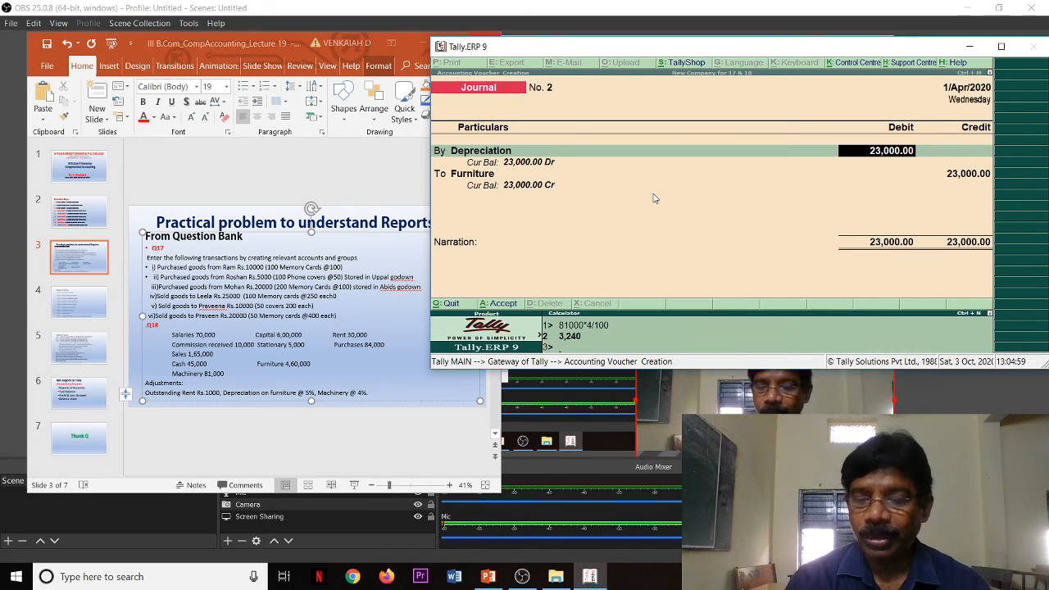
Step: Calculate the furniture depreciation as 460000*5/100 and scroll back through both calculations
type("46")
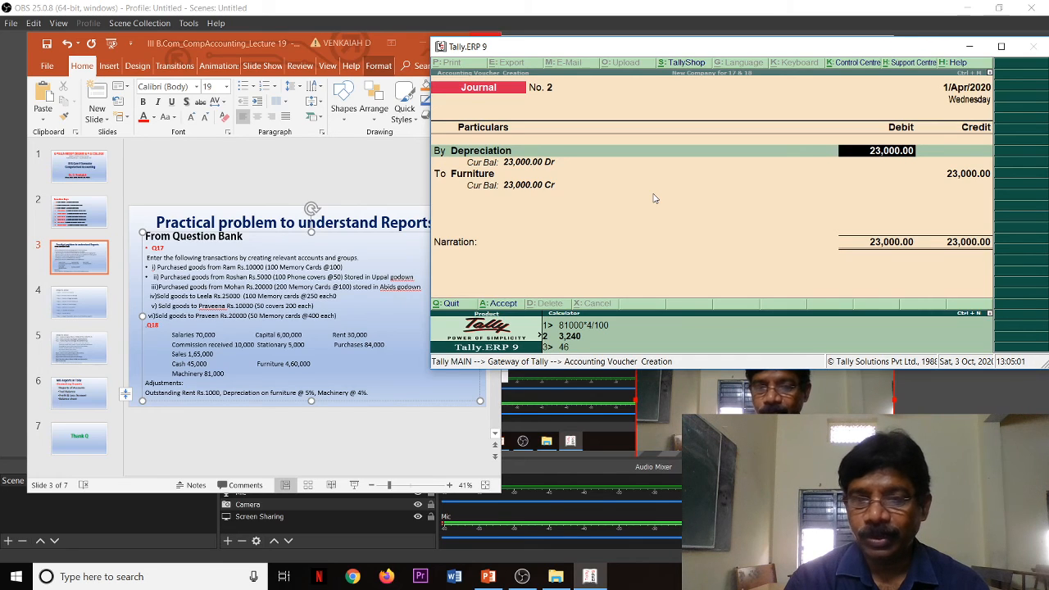
type("0000")
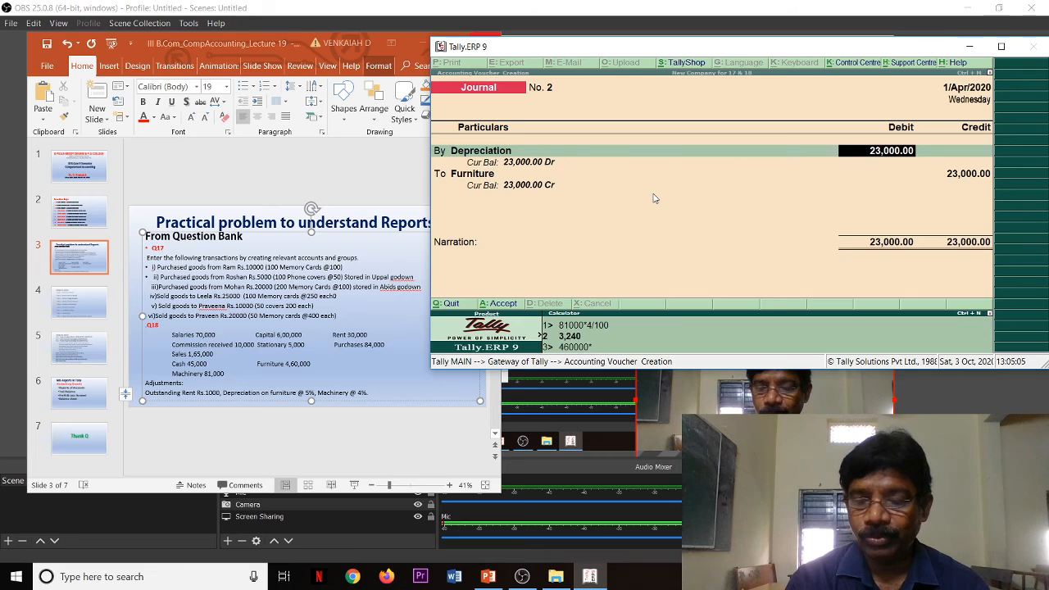
type("*5/10")
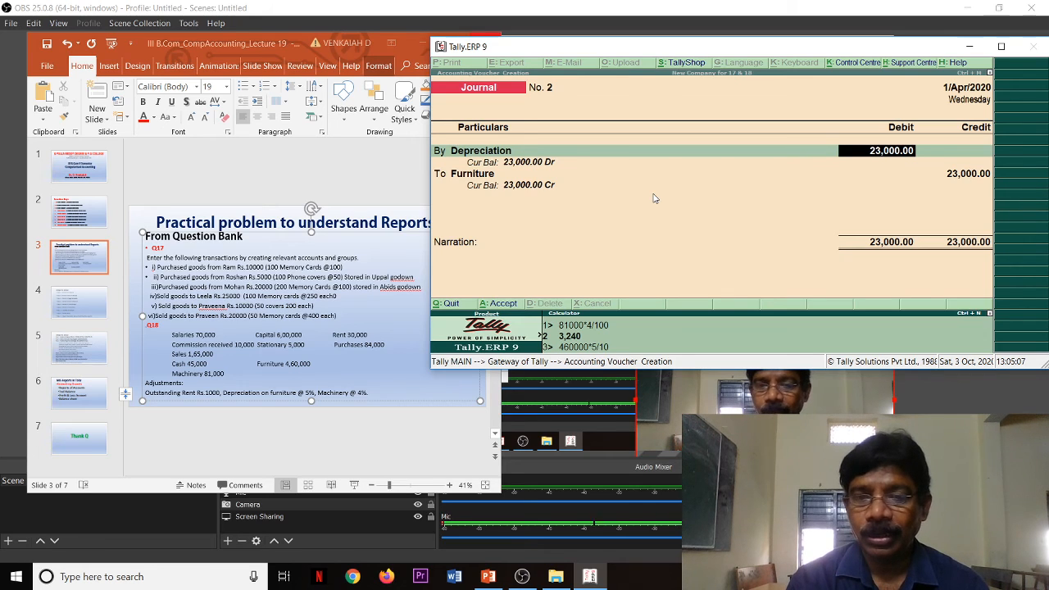
type("0")
key("Return")
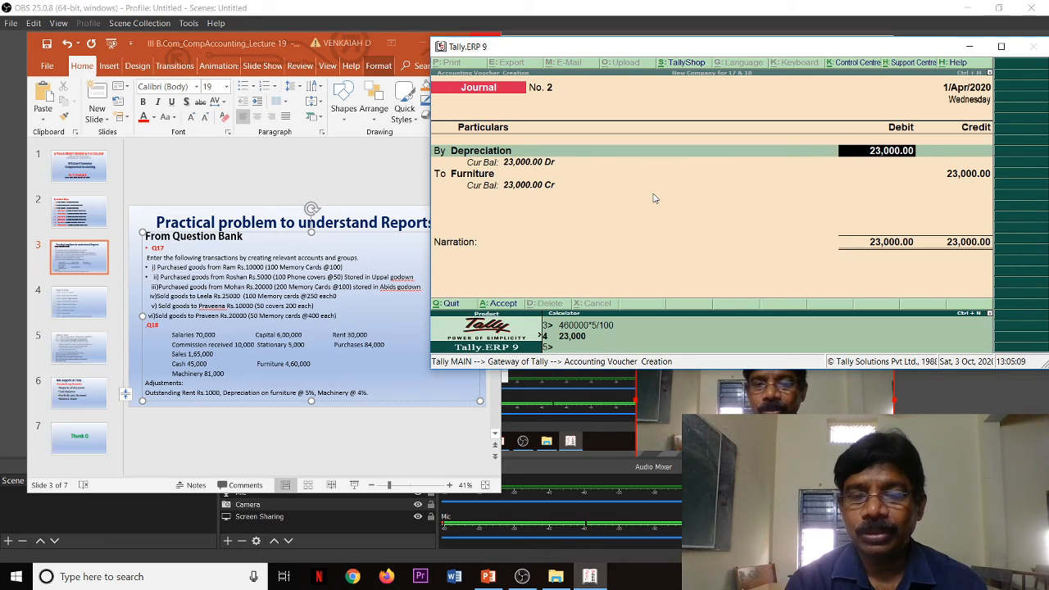
key("Up")
key("Up")
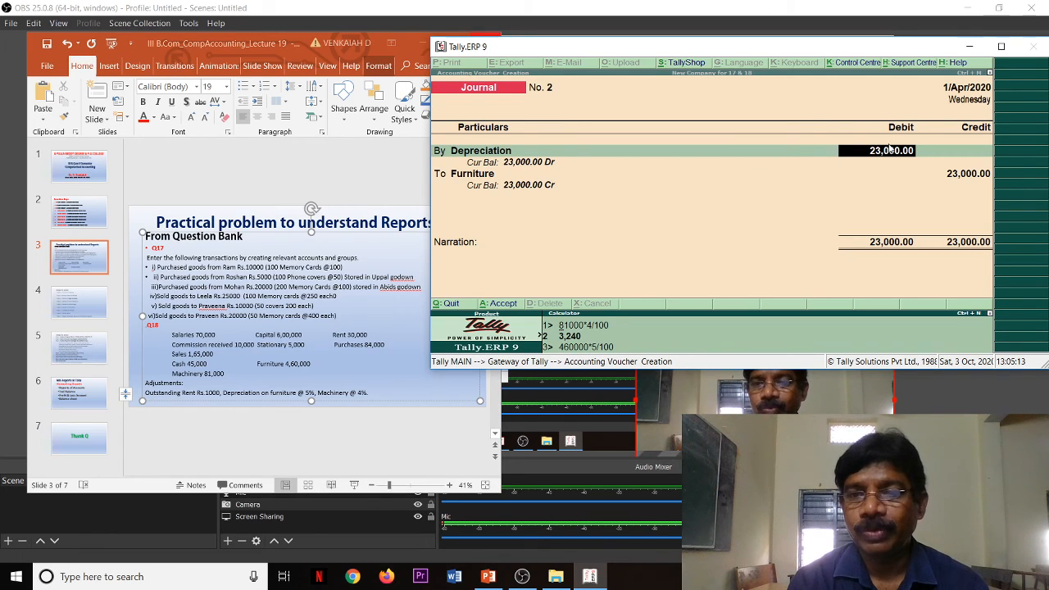
Step: Return to the voucher and set the Depreciation debit to 26,240
left_click(889, 156)
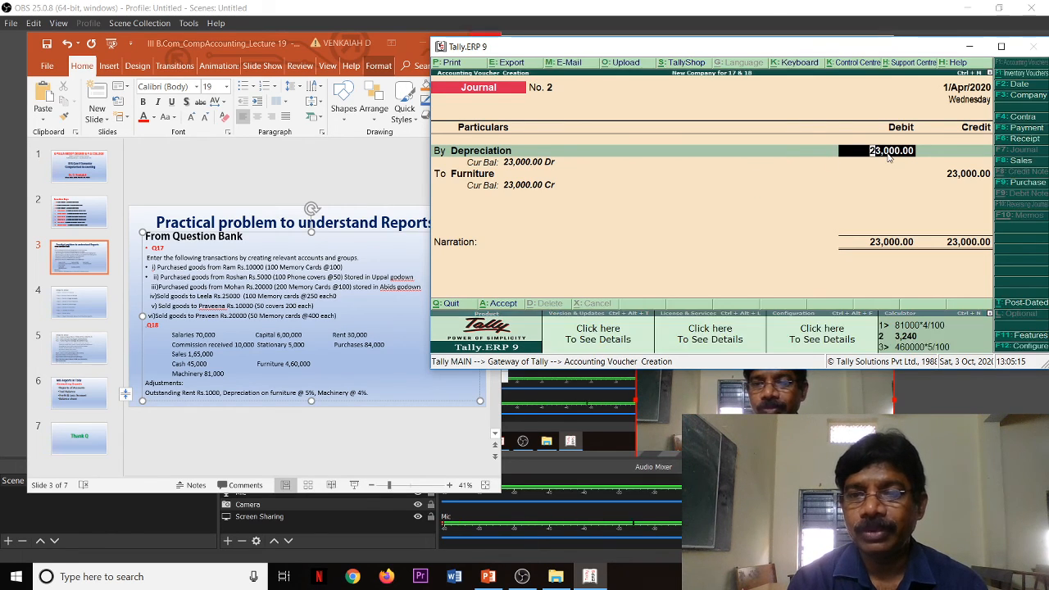
type("26")
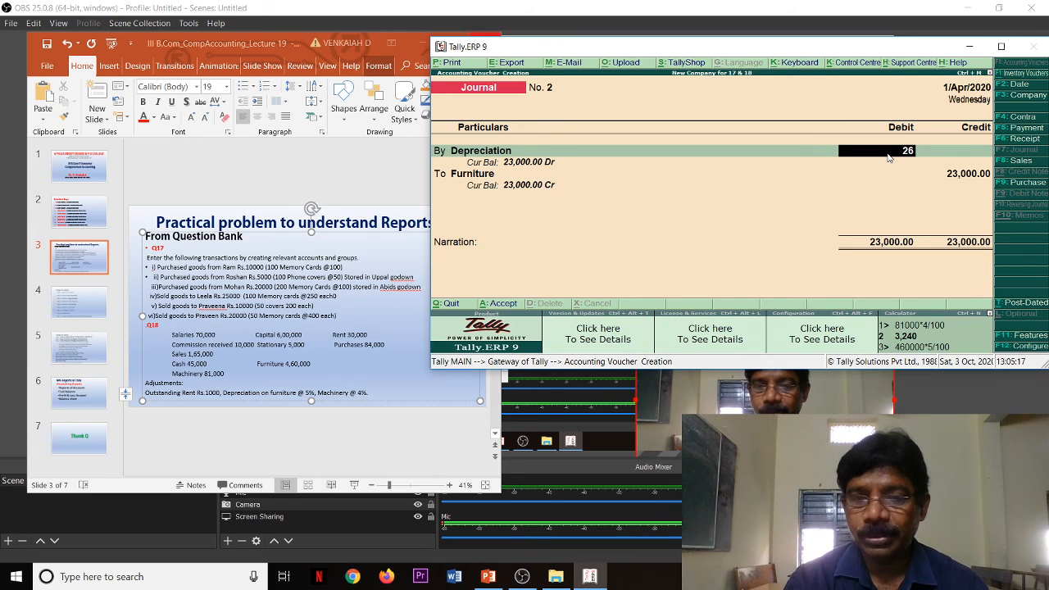
type("240")
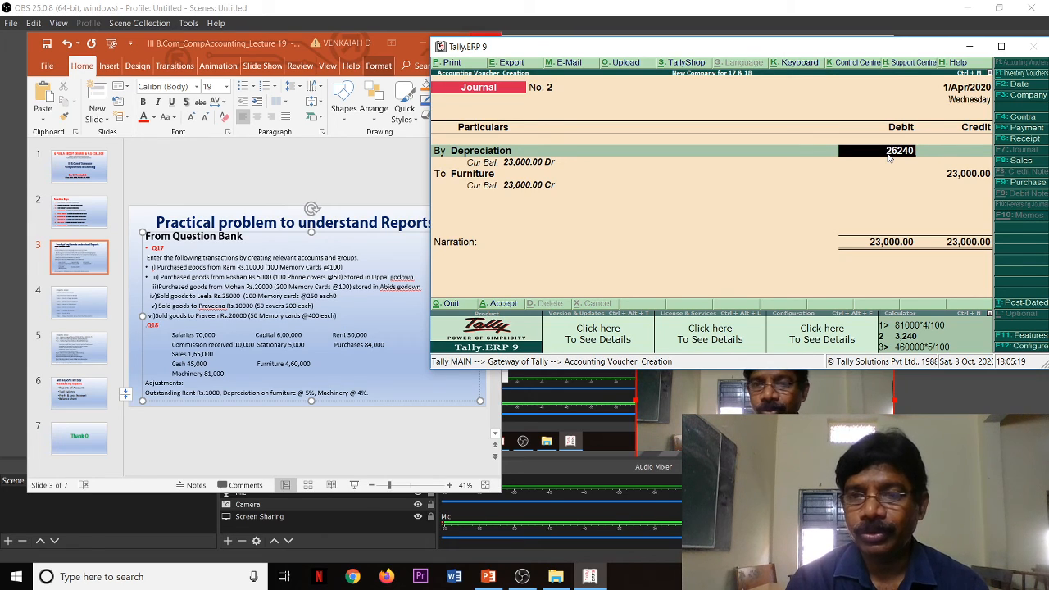
key("Return")
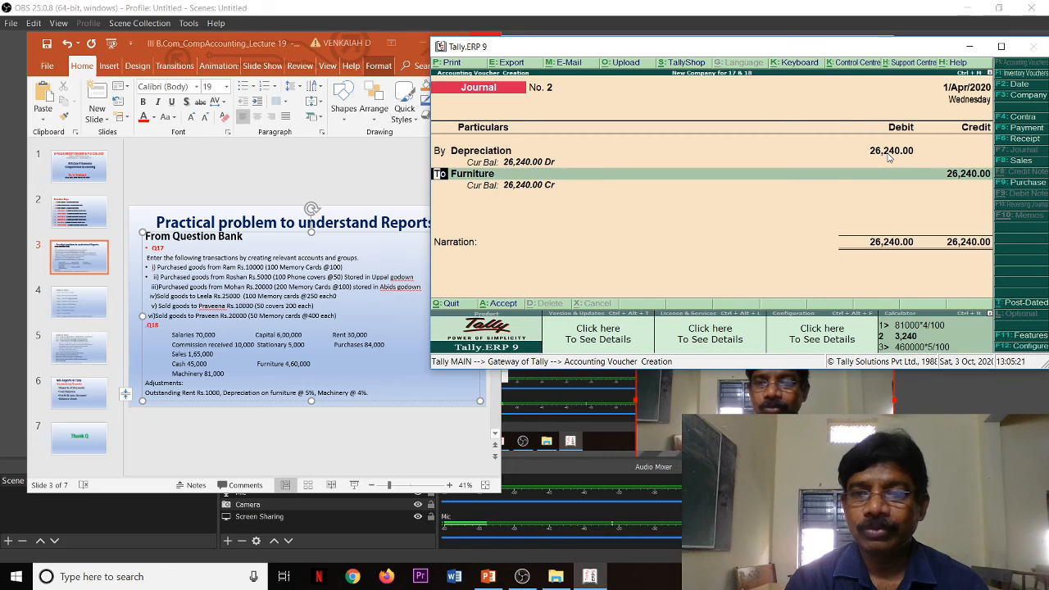
Step: Set the Furniture ledger's credit amount to 23,000
key("Return")
key("Return")
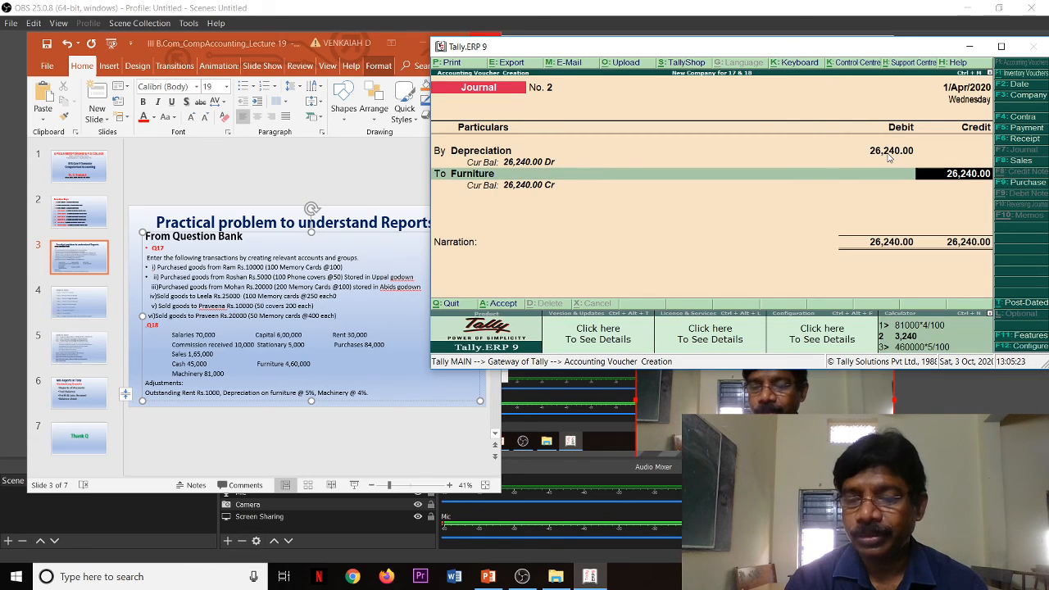
type("23000")
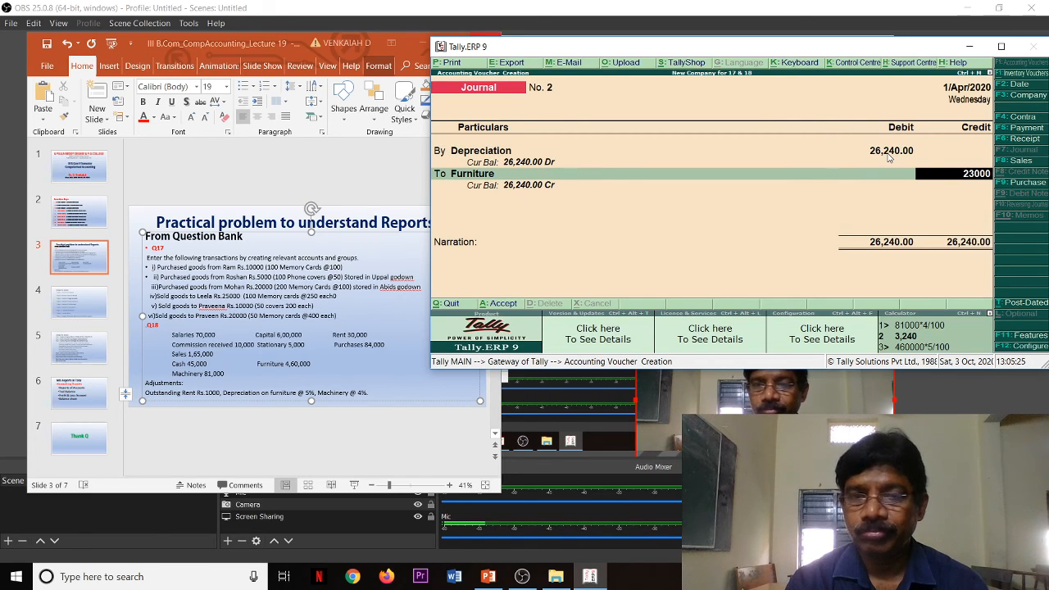
key("Return")
key("Return")
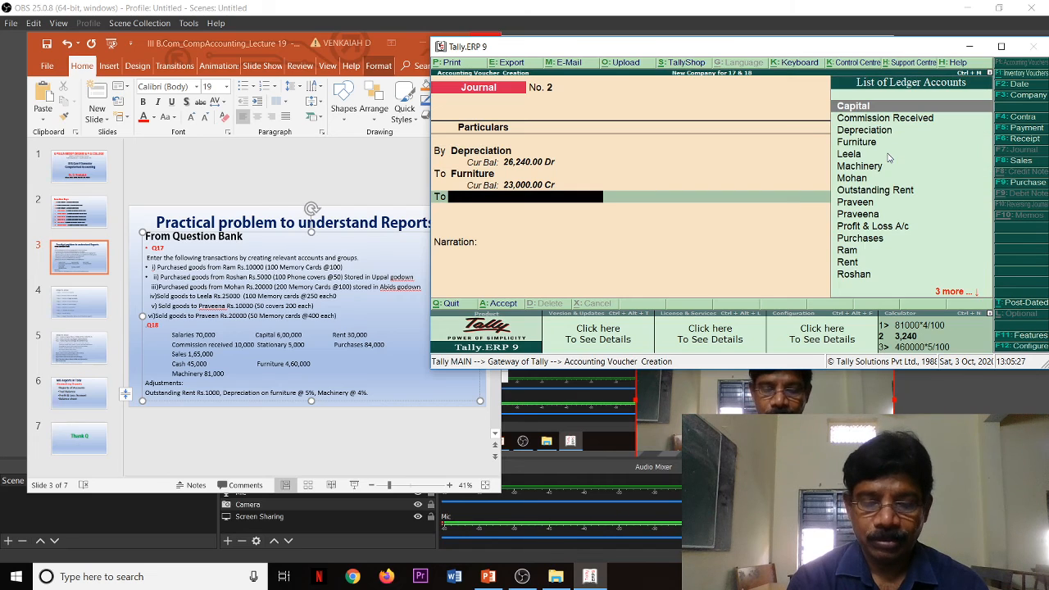
Step: Credit the Machinery ledger with the remaining 3,240 and save the journal voucher without a narration
type("M")
key("Down")
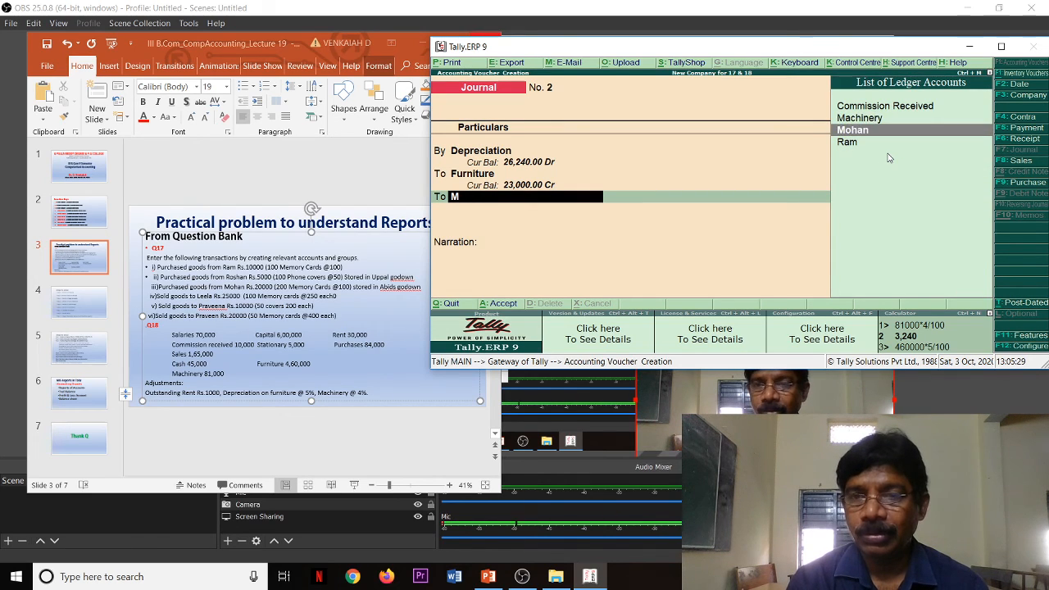
key("Up")
key("Return")
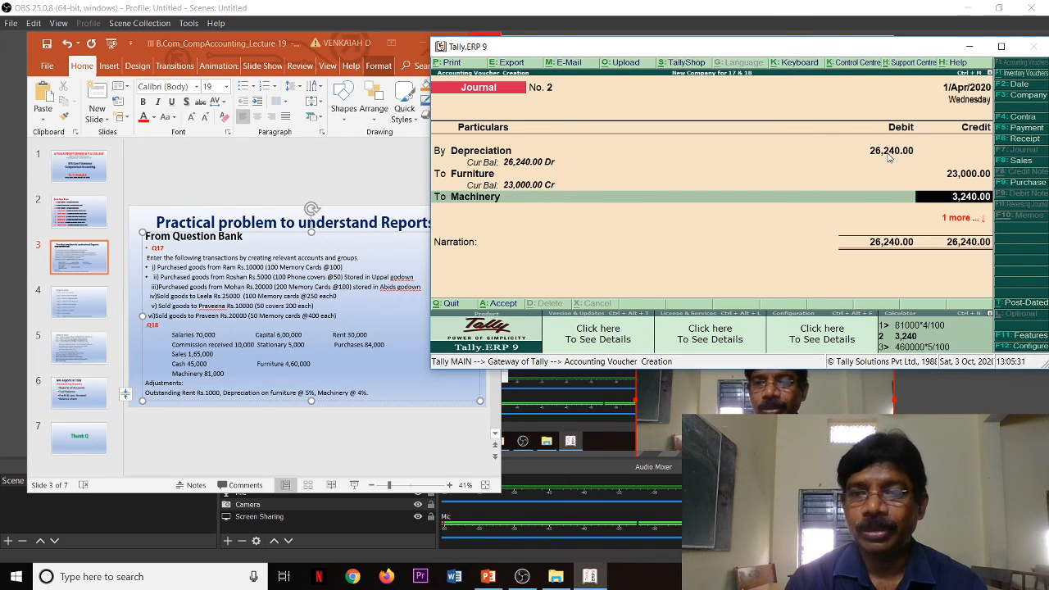
key("Return")
key("Return")
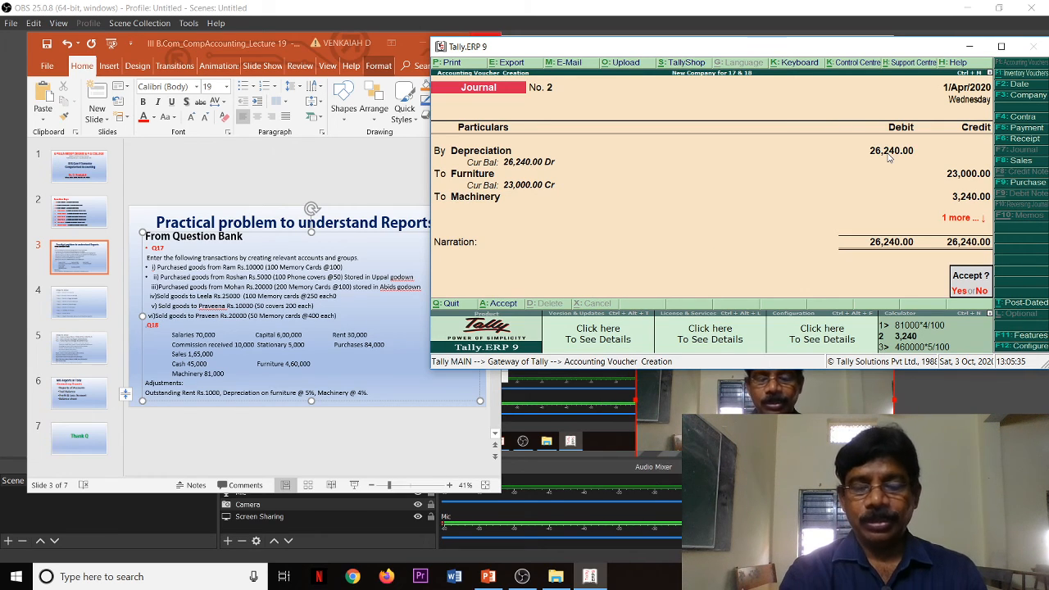
key("Return")
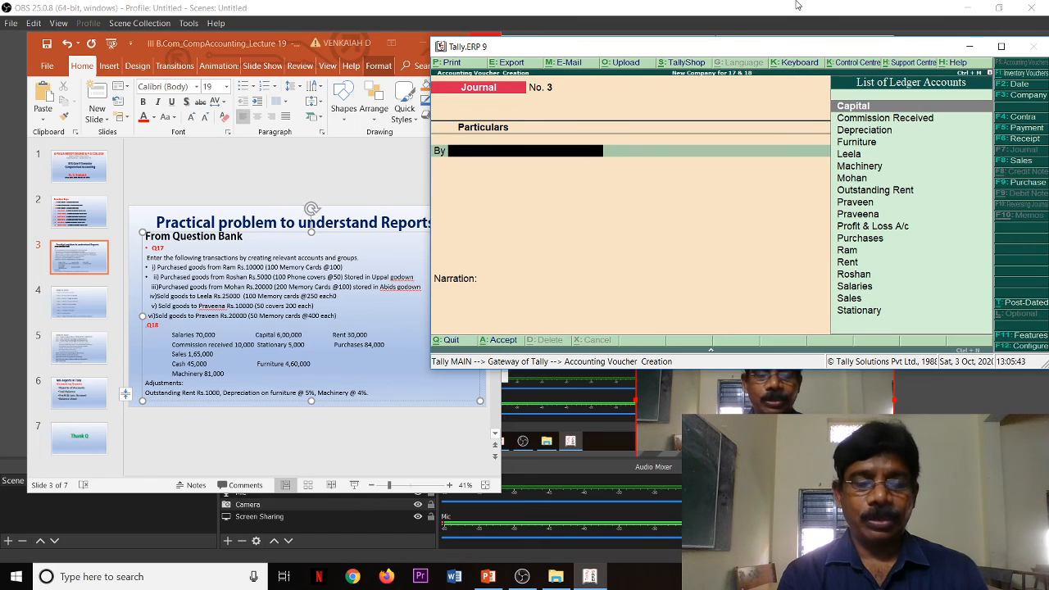
Step: Switch to PowerPoint to show the MIS Reports in Tally slide, then minimise it and maximise the Tally window
key("Escape")
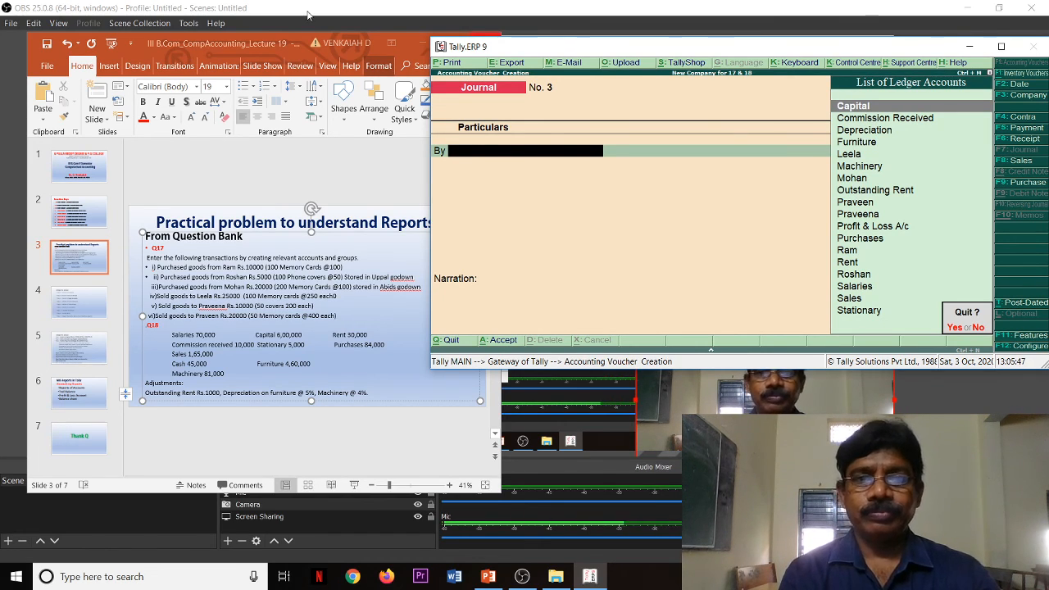
left_click(307, 43)
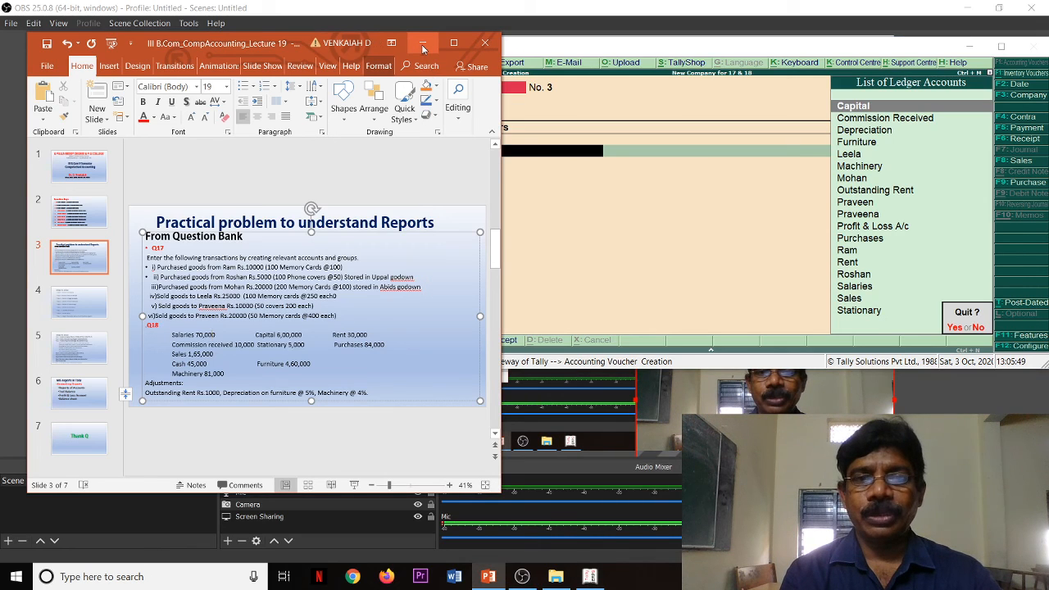
left_click(71, 394)
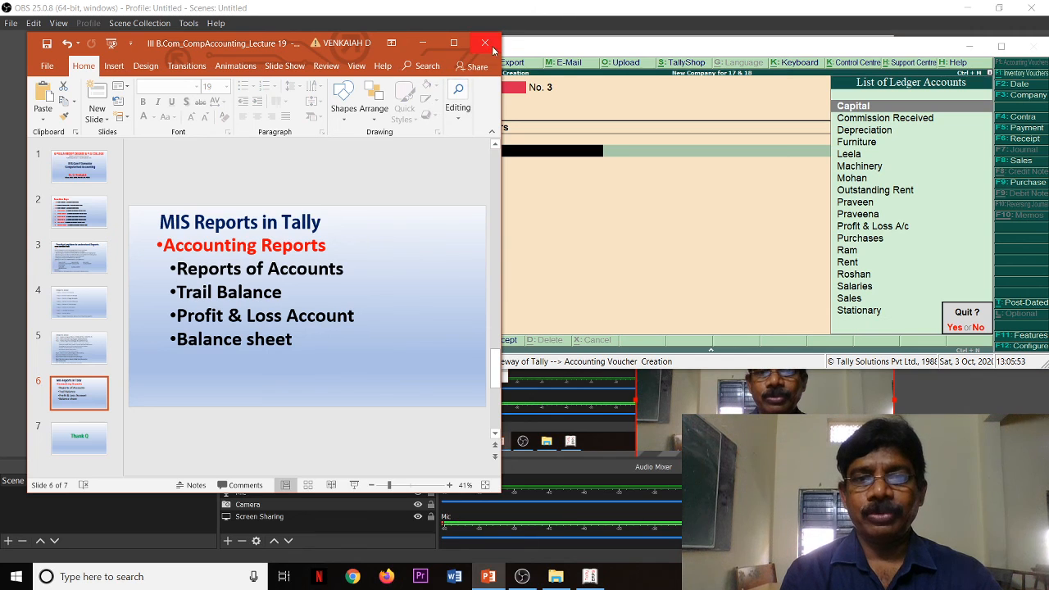
left_click(422, 43)
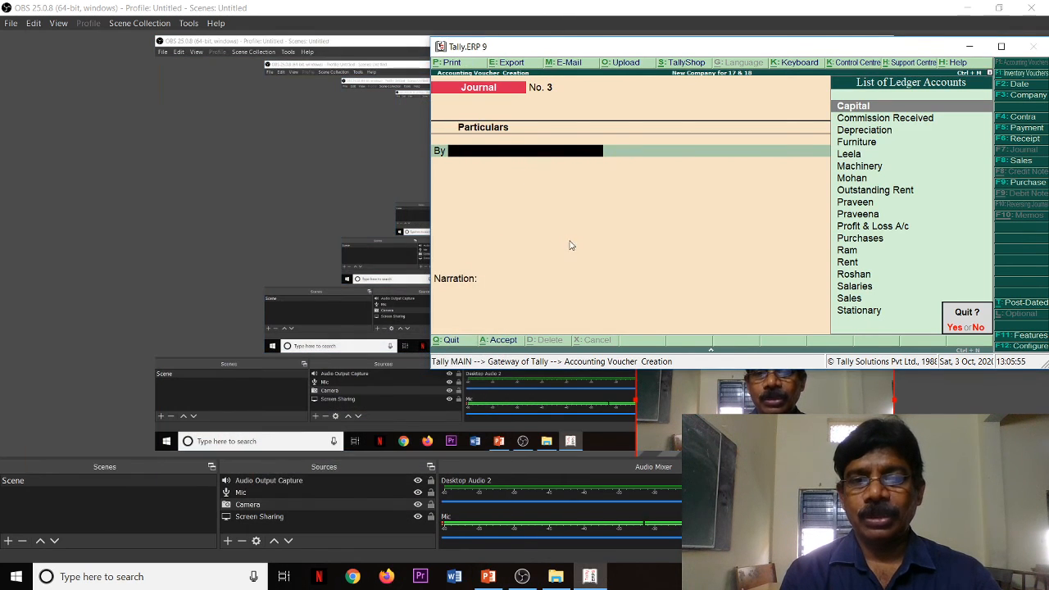
left_click(1001, 48)
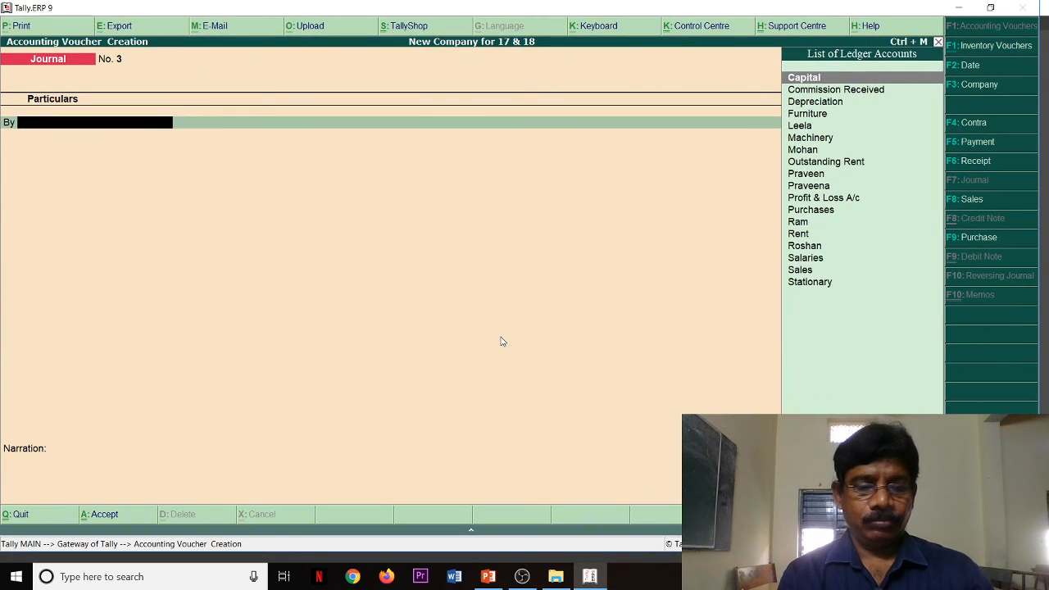
Step: Leave voucher entry and view the Profit & Loss A/c in detailed form, then close the report
key("Escape")
key("Down")
key("Down")
key("Down")
key("Down")
key("Down")
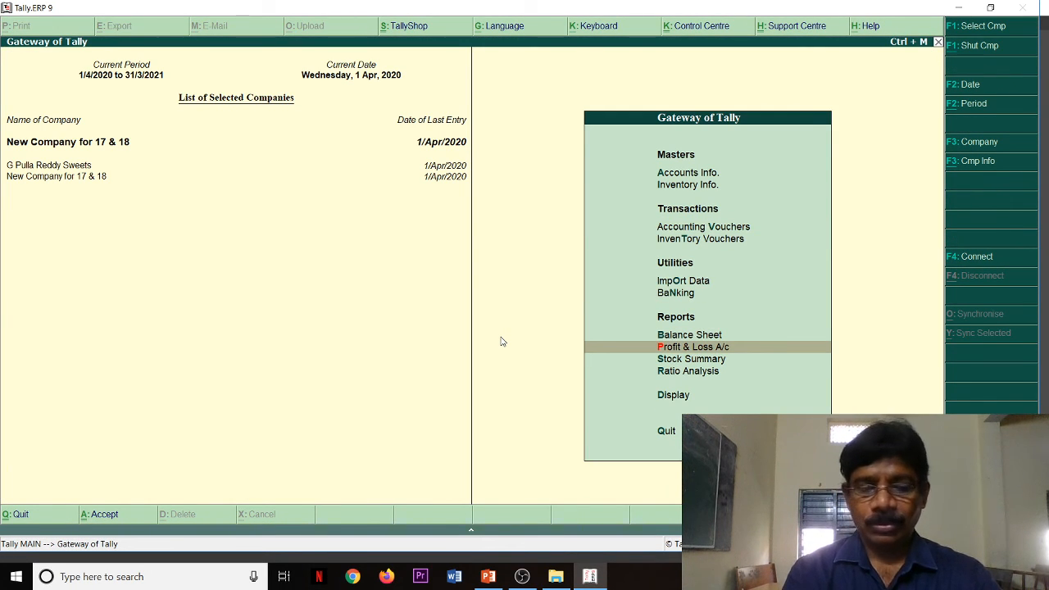
key("Return")
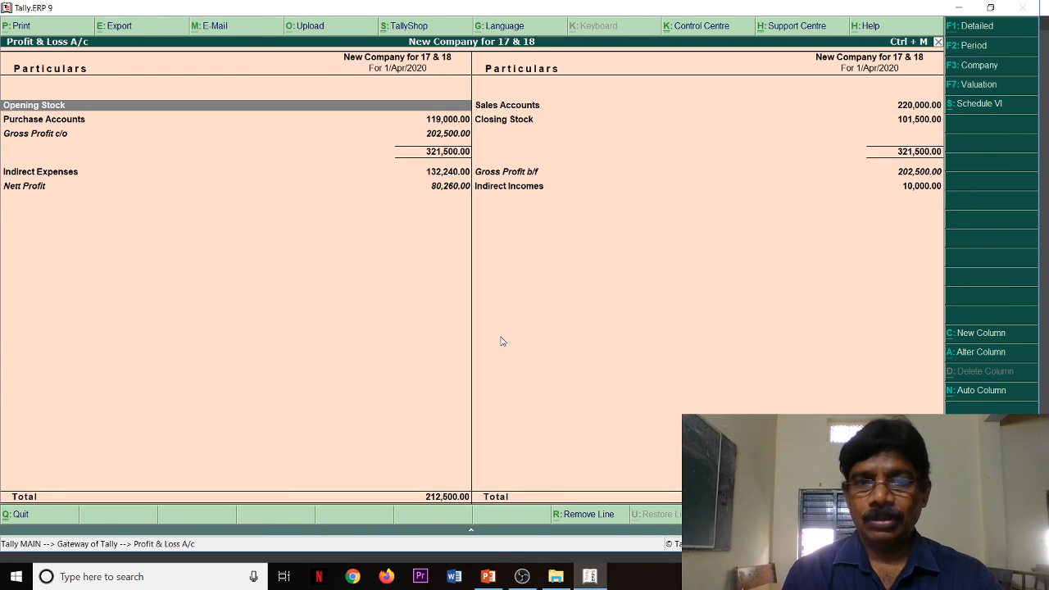
key("alt+F1")
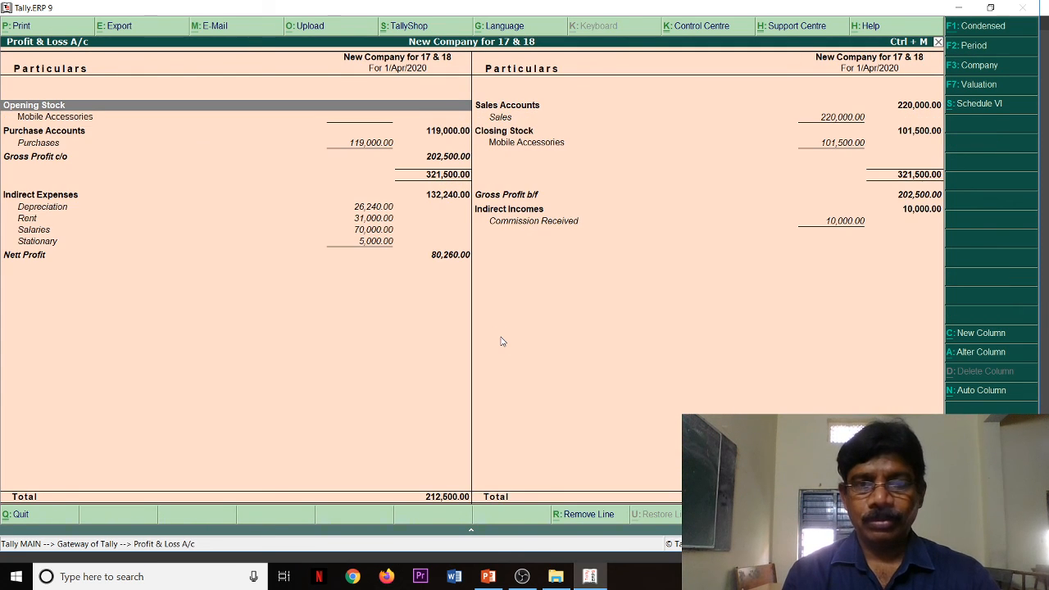
key("Escape")
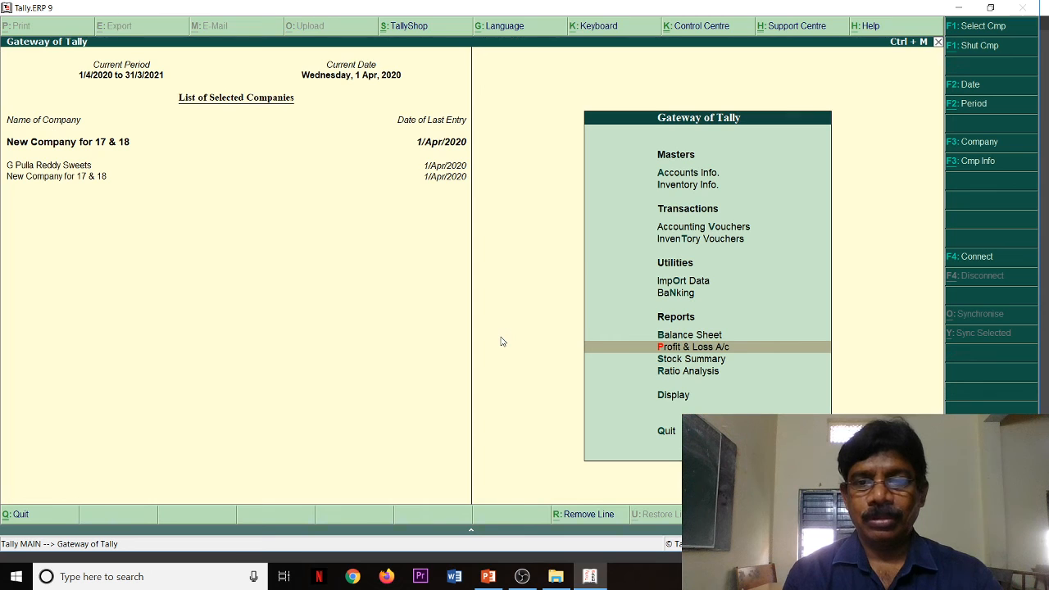
Step: View the Stock Summary with the individual items under Mobile Accessories shown in detail, then close the report
key("Down")
key("Down")
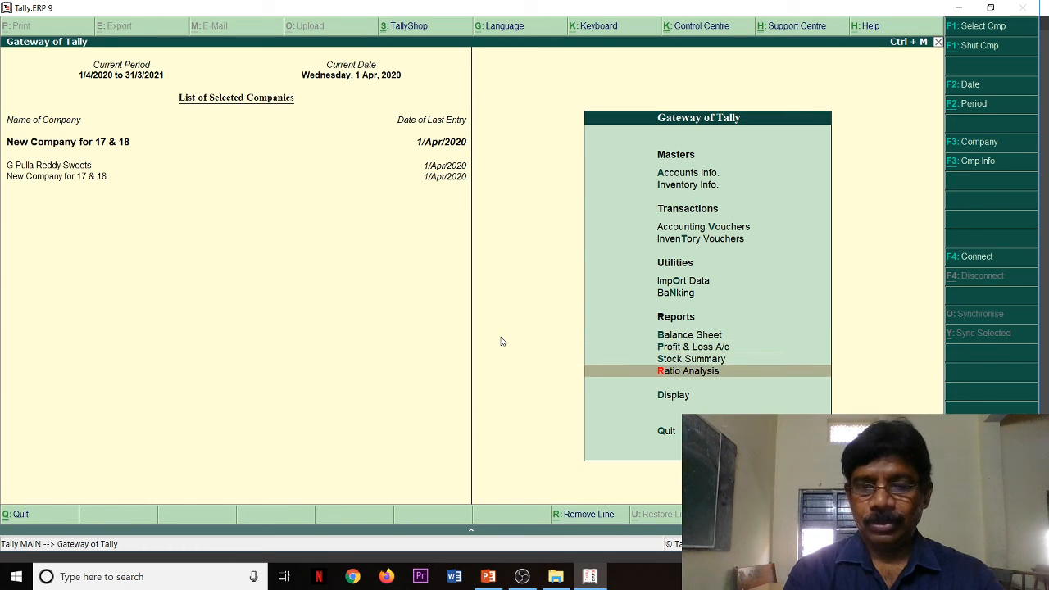
key("Up")
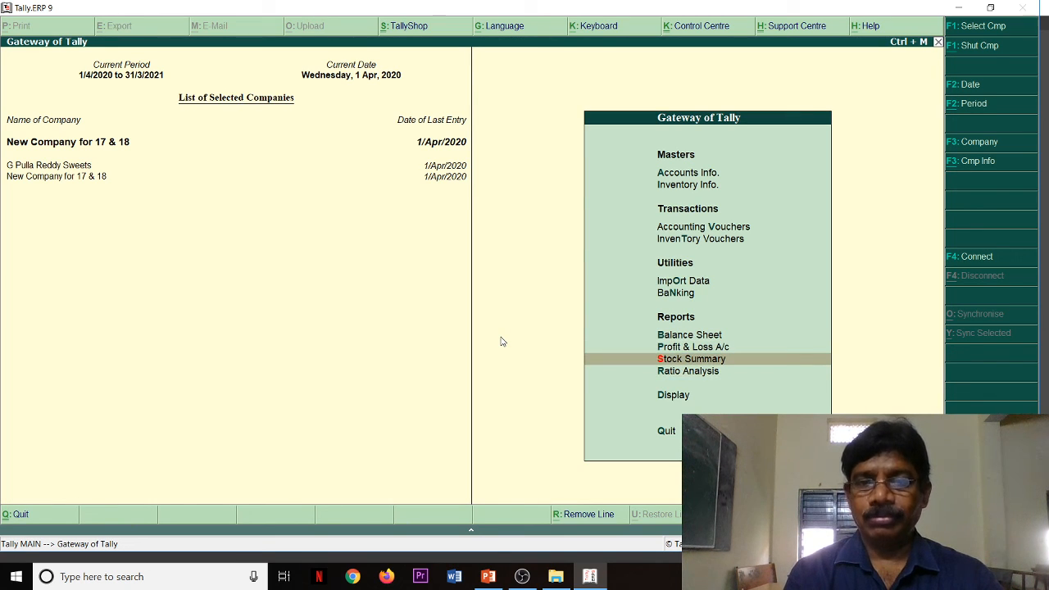
key("Return")
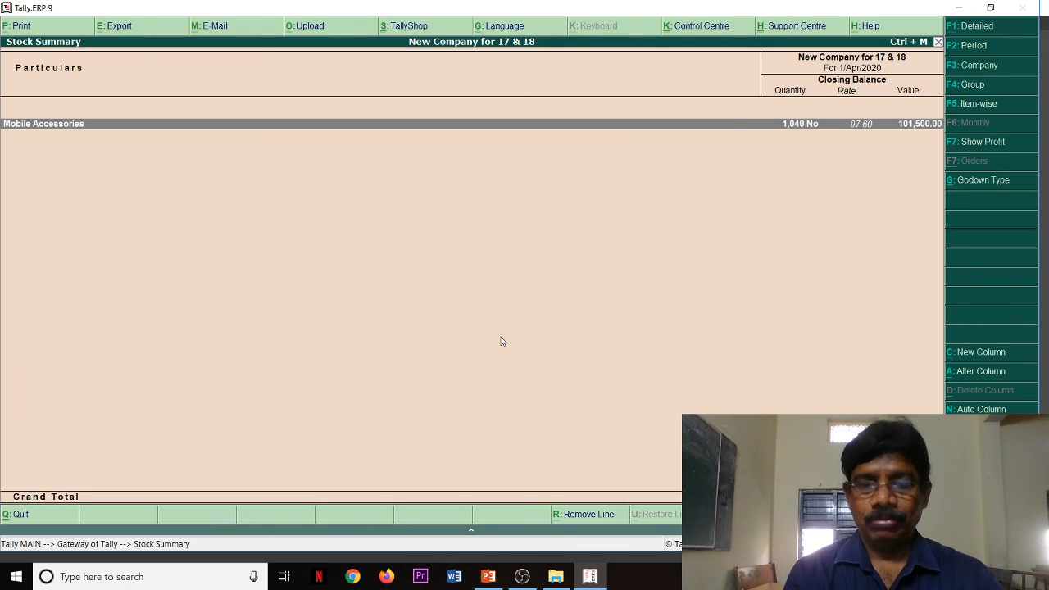
key("alt+F1")
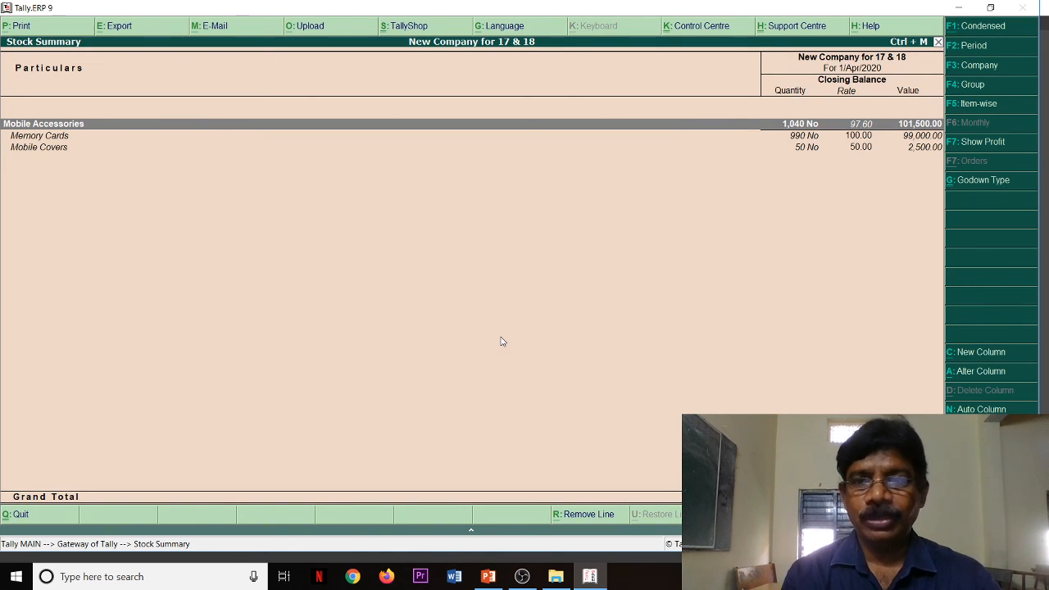
key("Escape")
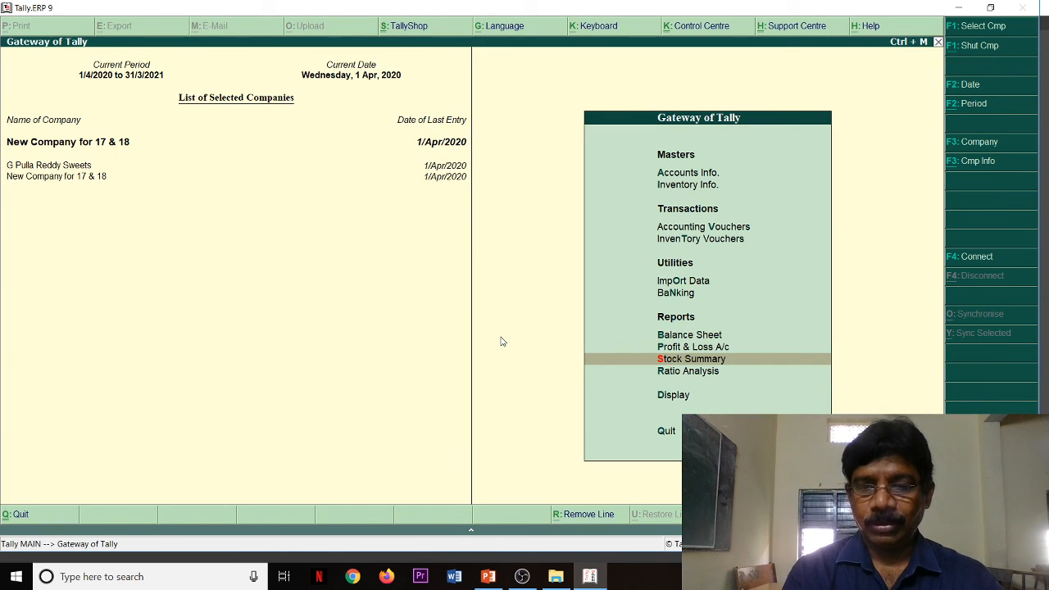
Step: View the Balance Sheet in detailed form, then minimise the Tally window
key("Up")
key("Up")
key("Return")
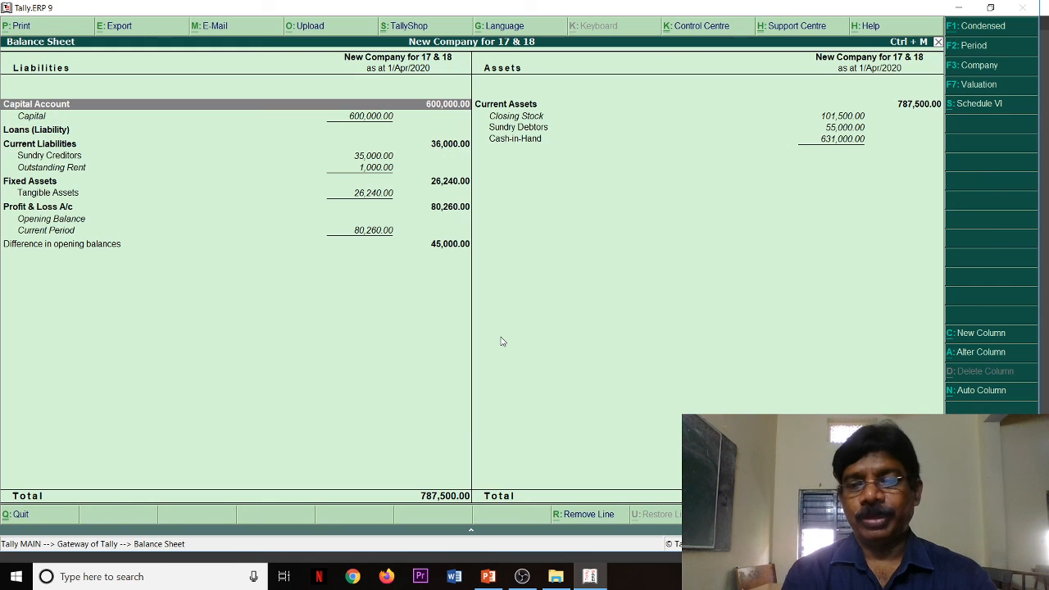
left_click(959, 9)
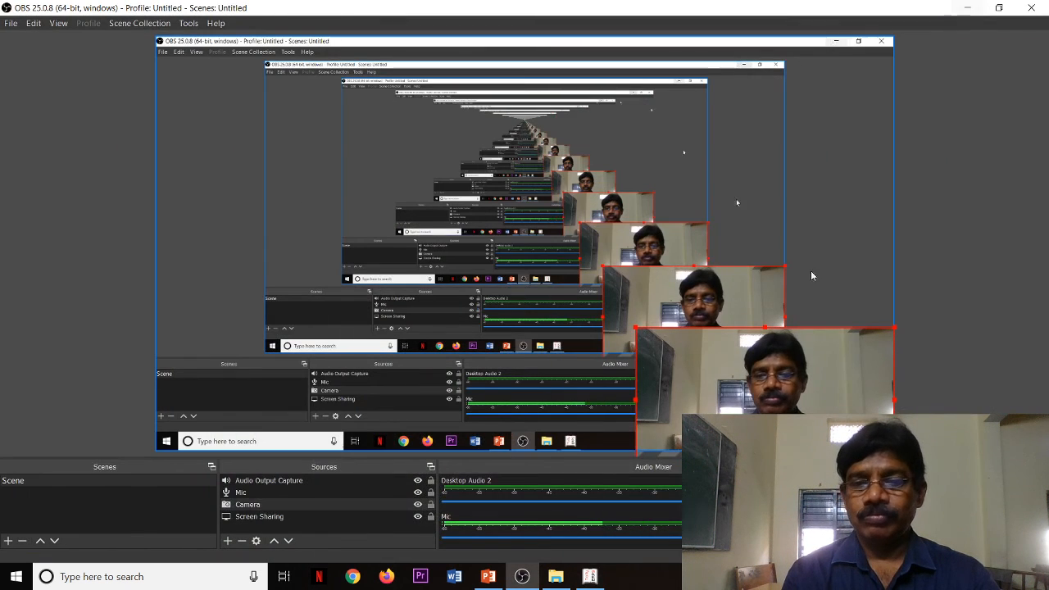